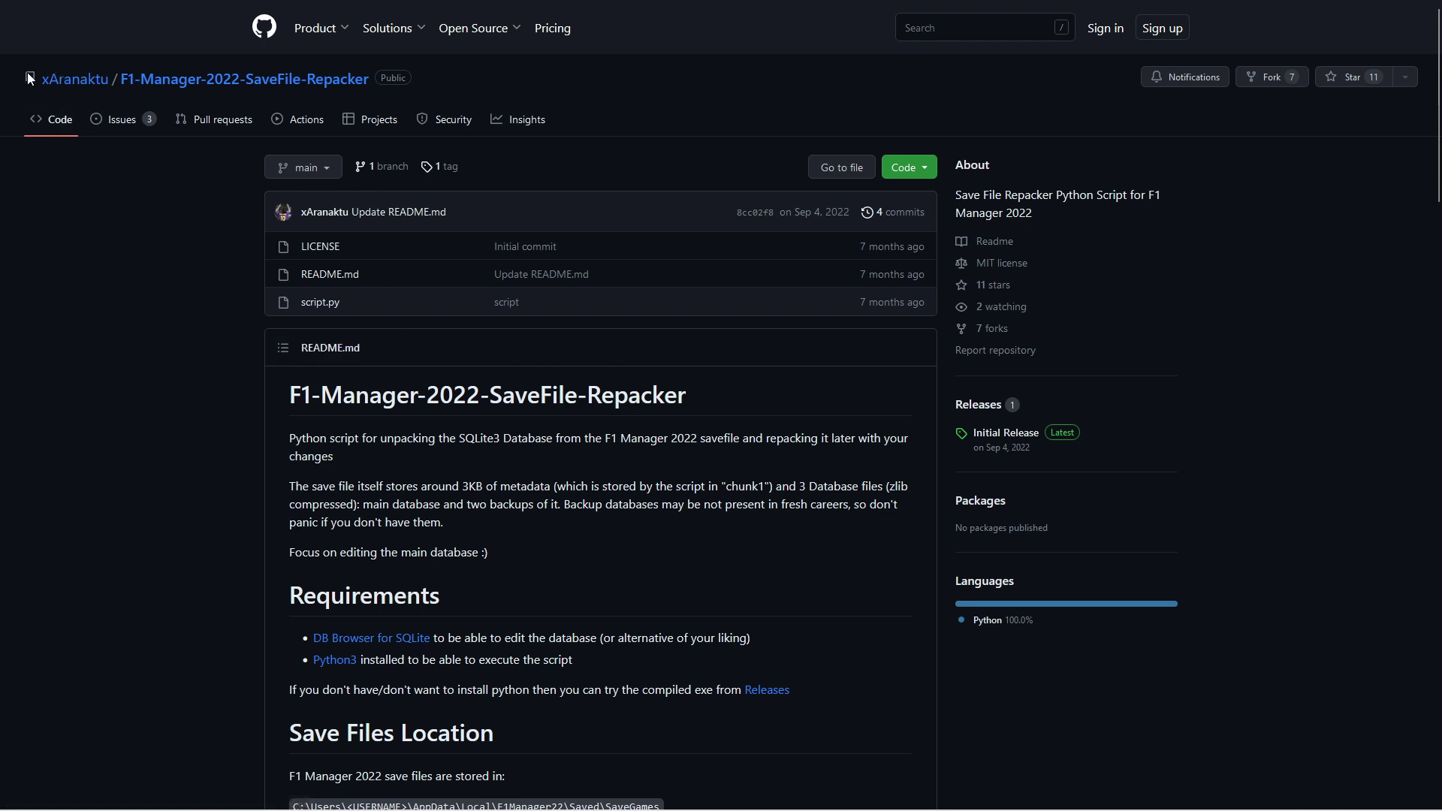
# Read the SaveFile-Repacker README's requirements, save file location, safety and unpacking instructions
pyautogui.scroll(-7, 426, 450)
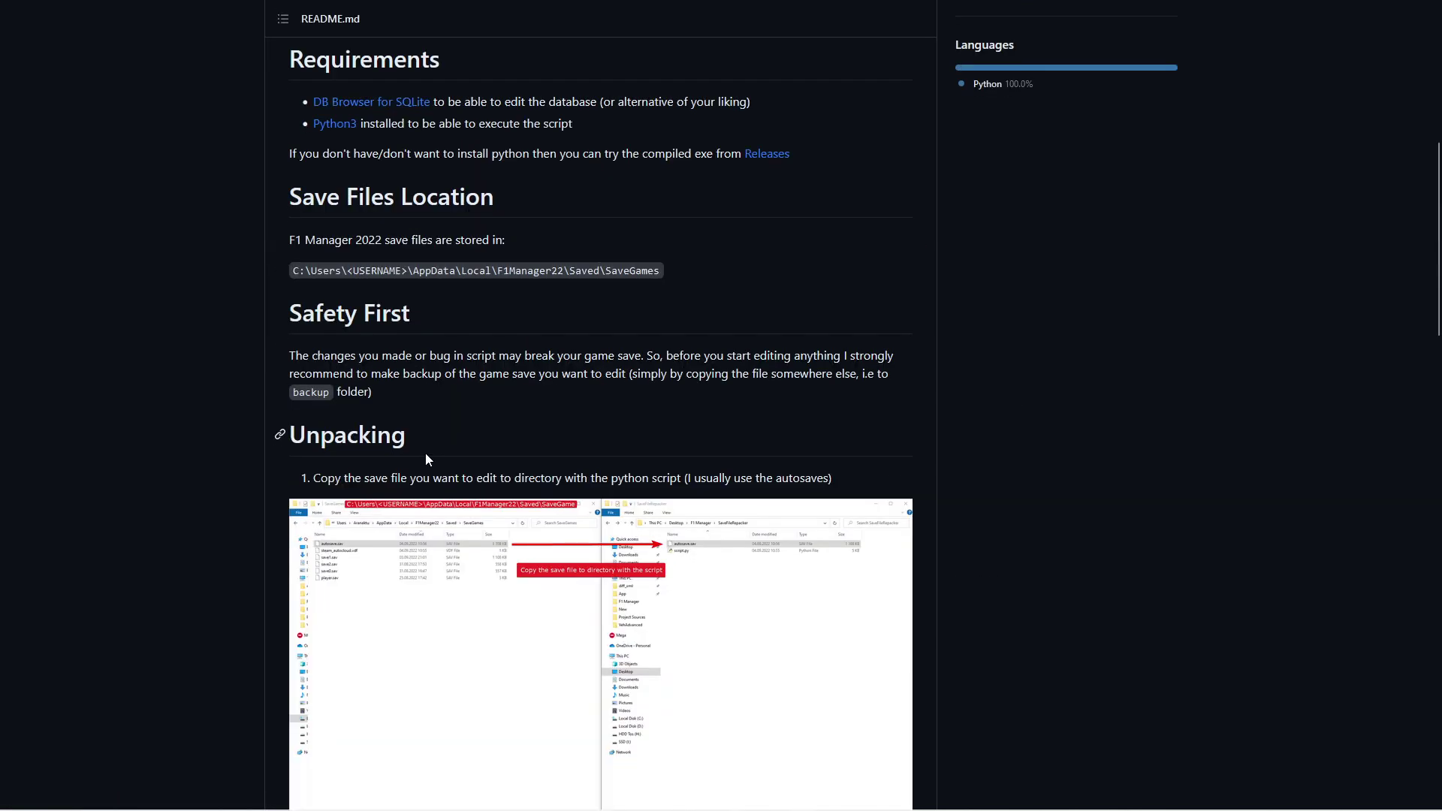
pyautogui.scroll(-4, 426, 450)
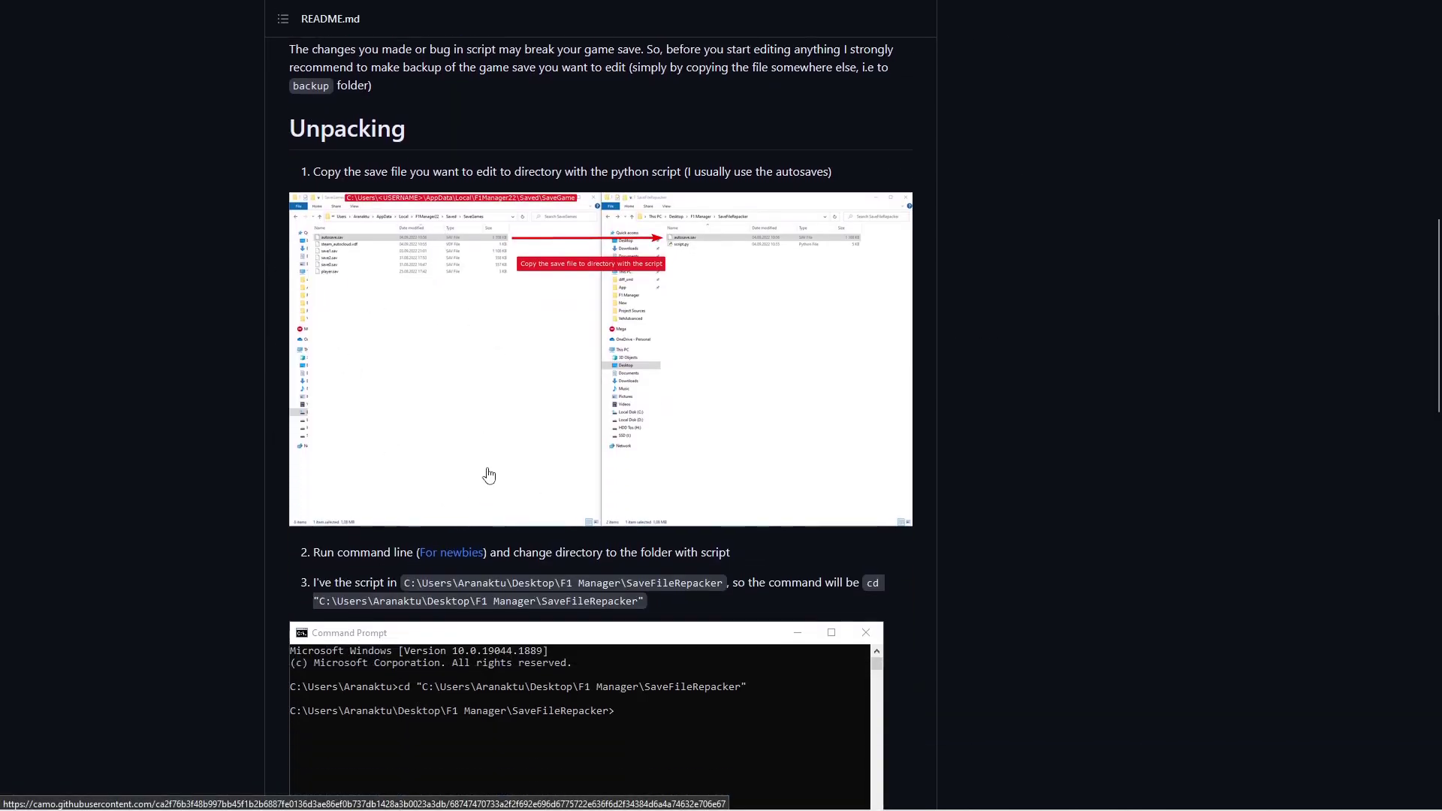
pyautogui.scroll(-1, 488, 475)
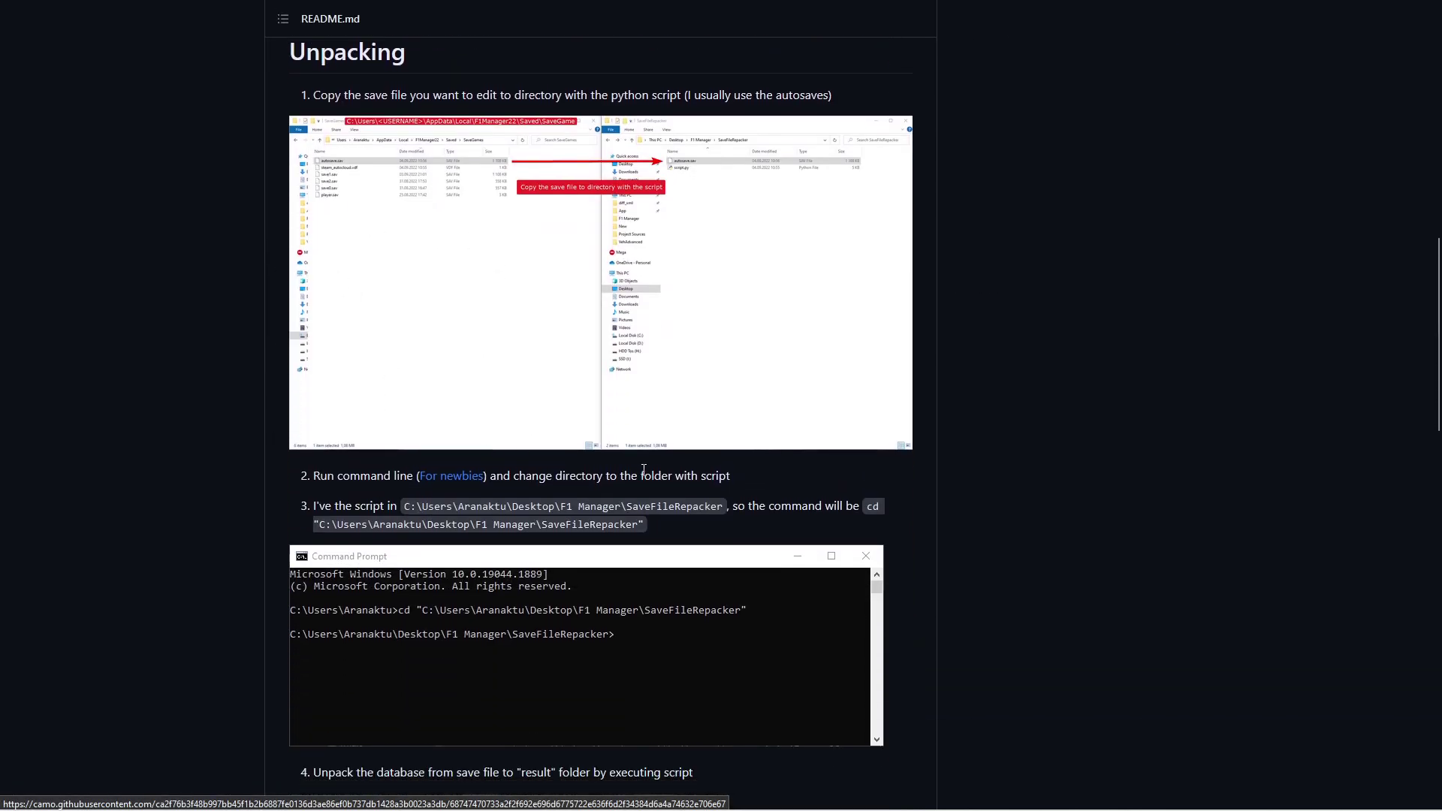
pyautogui.scroll(-2, 277, 464)
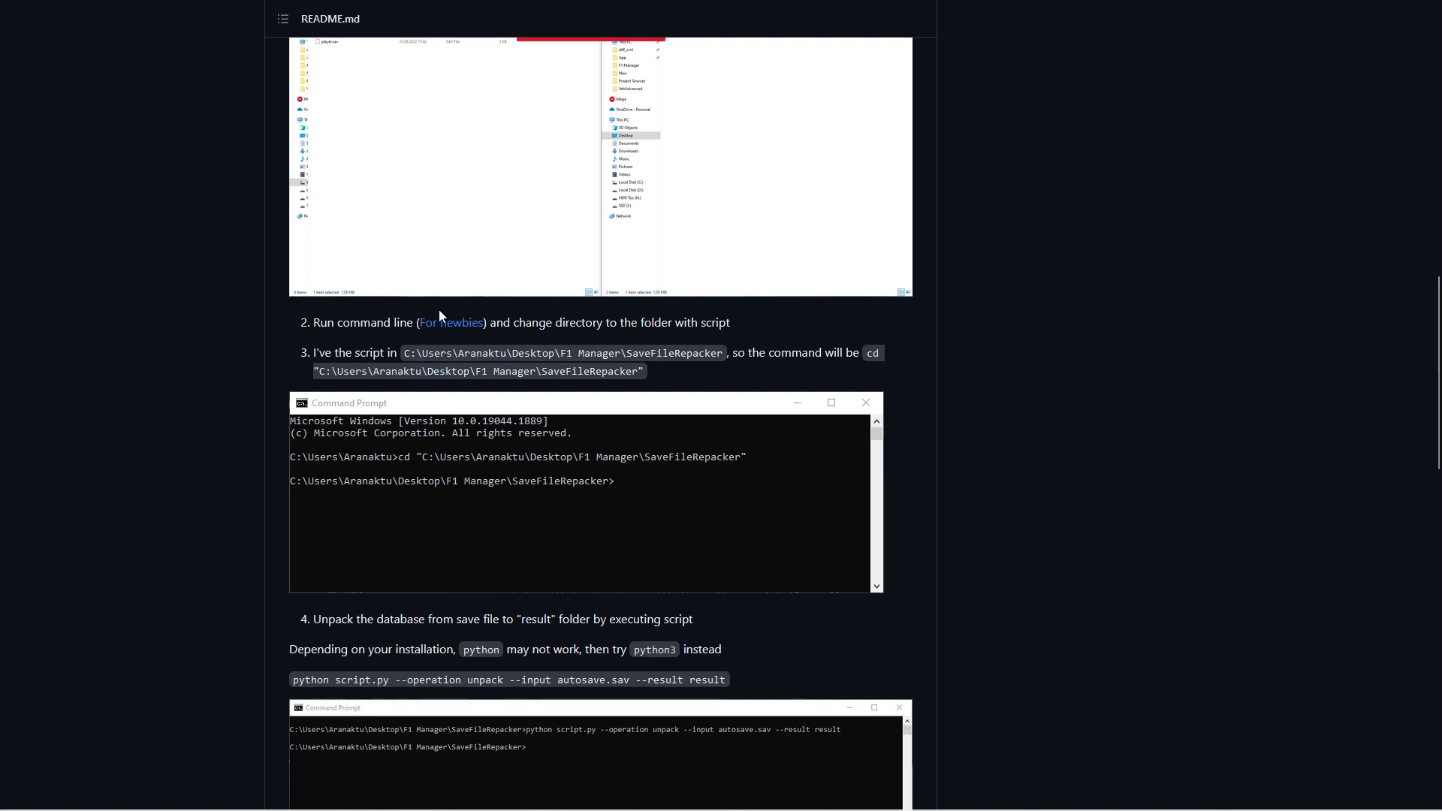
pyautogui.scroll(-3, 441, 449)
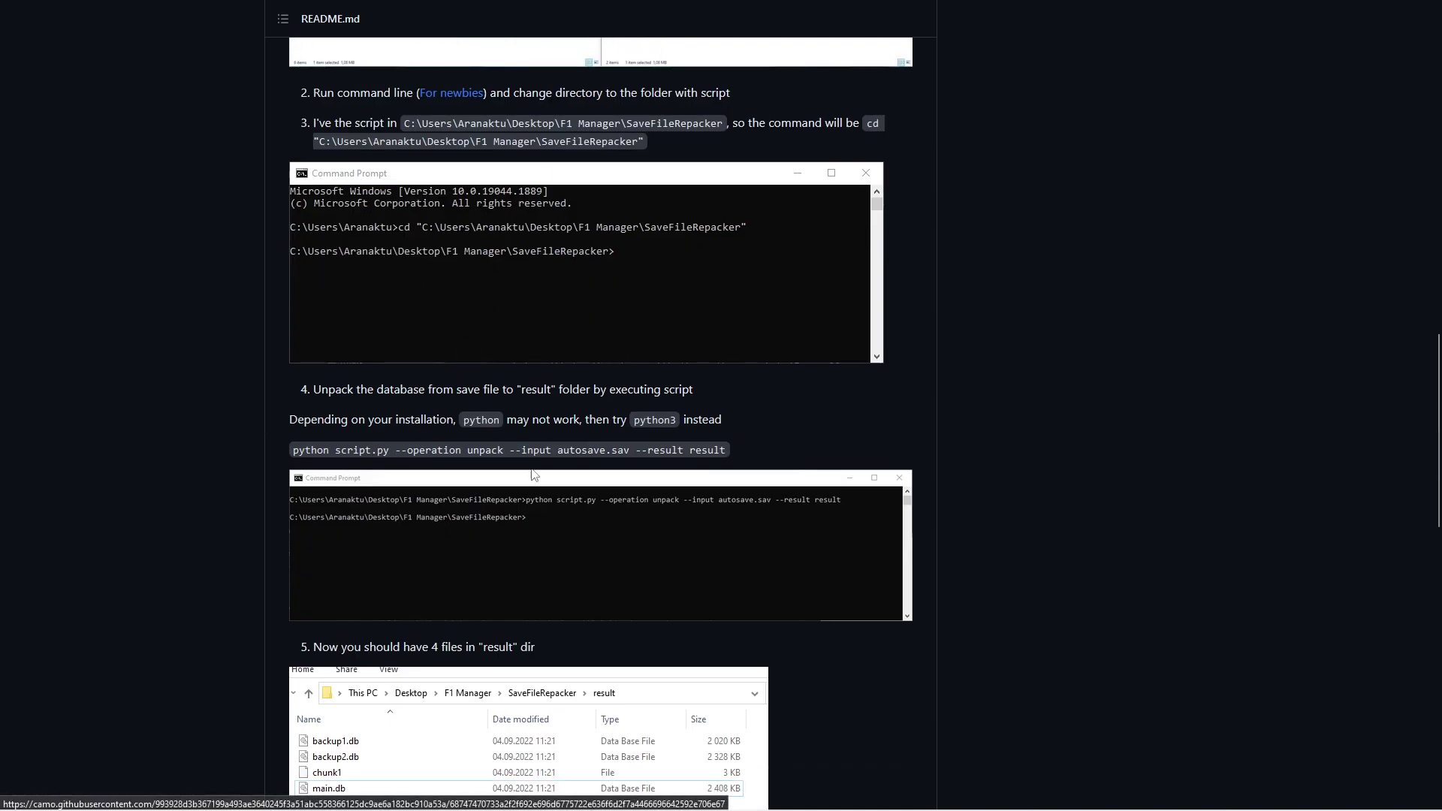
pyautogui.scroll(-1, 315, 246)
pyautogui.scroll(-1, 322, 244)
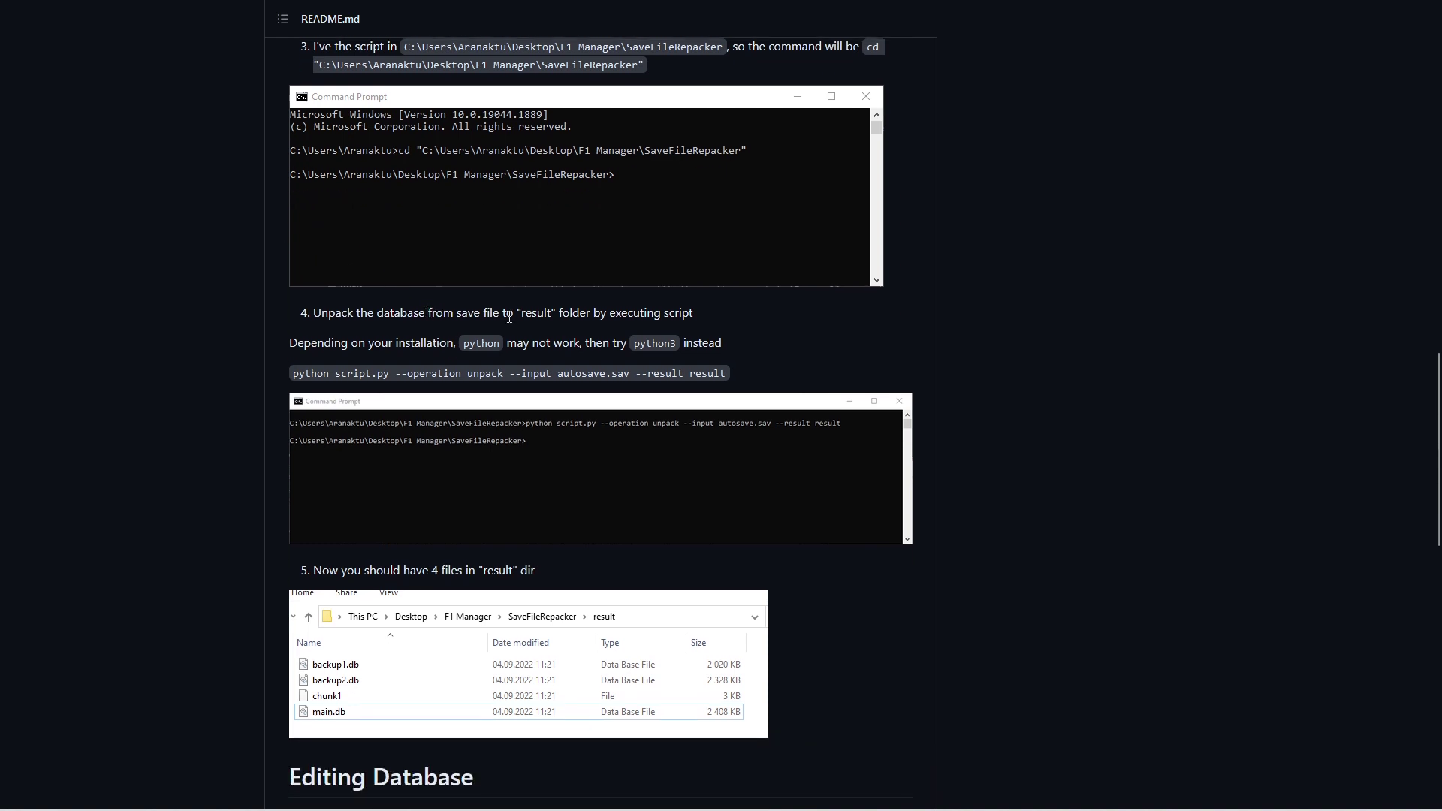
pyautogui.scroll(-3, 509, 317)
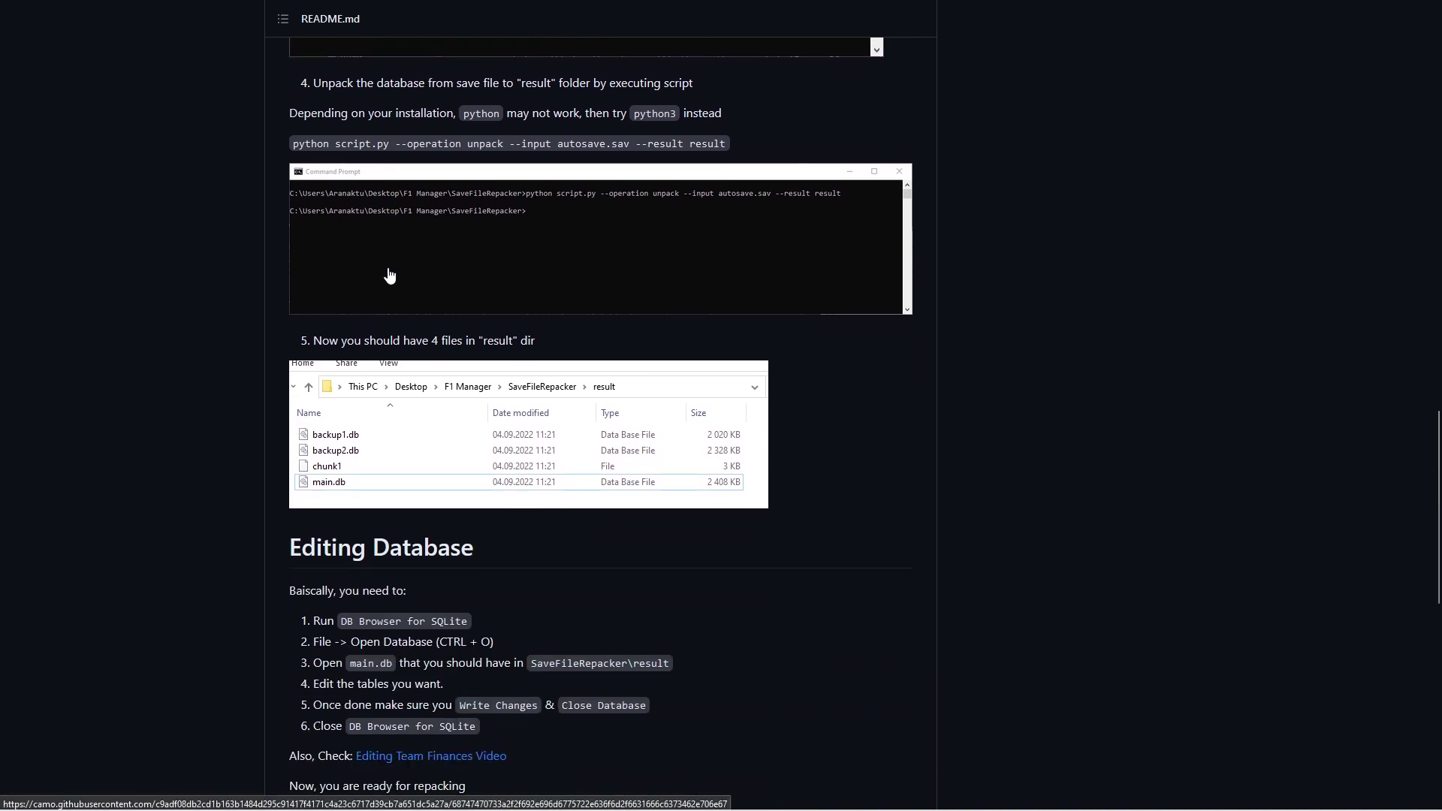
pyautogui.scroll(-1, 389, 275)
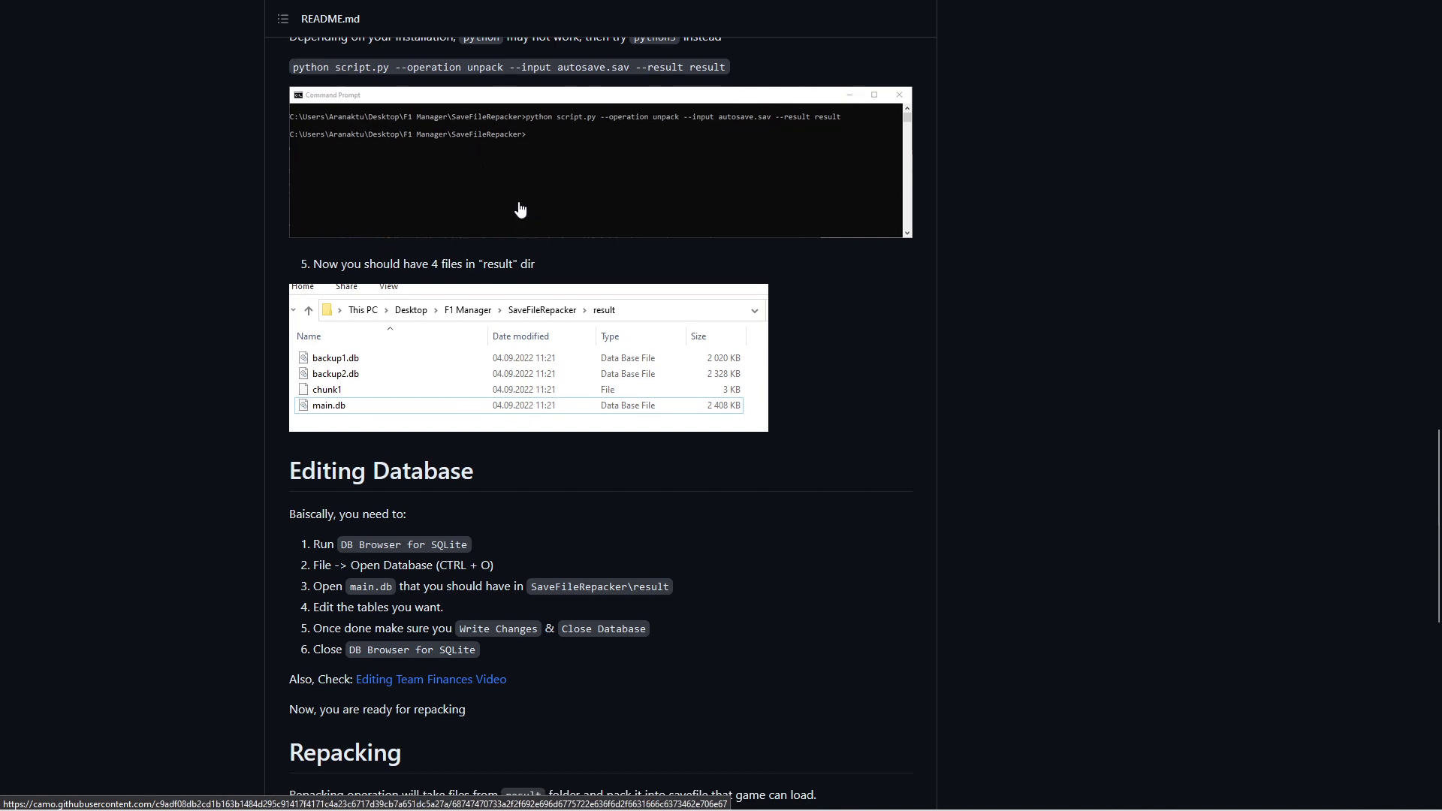
pyautogui.scroll(7, 520, 209)
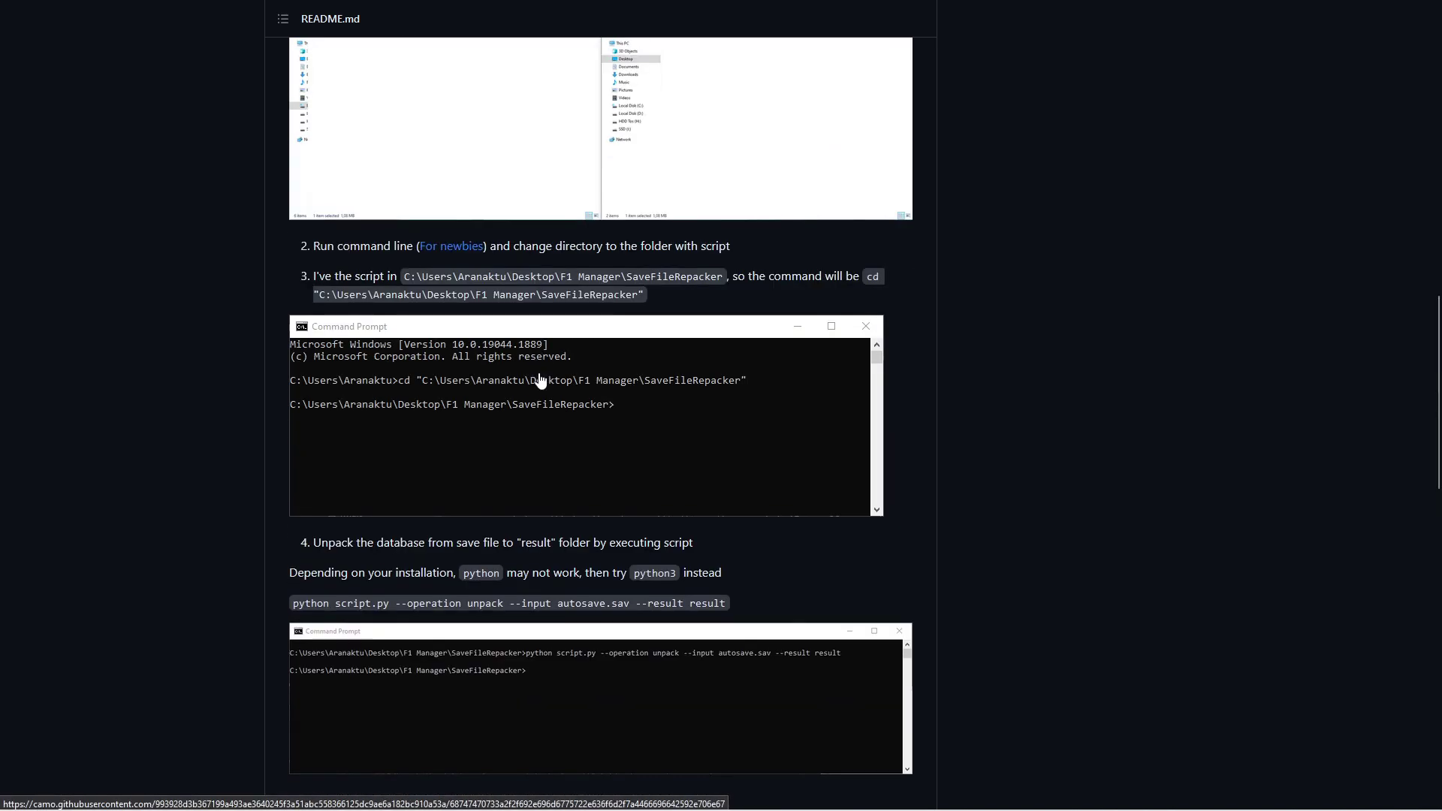
pyautogui.scroll(-7, 552, 415)
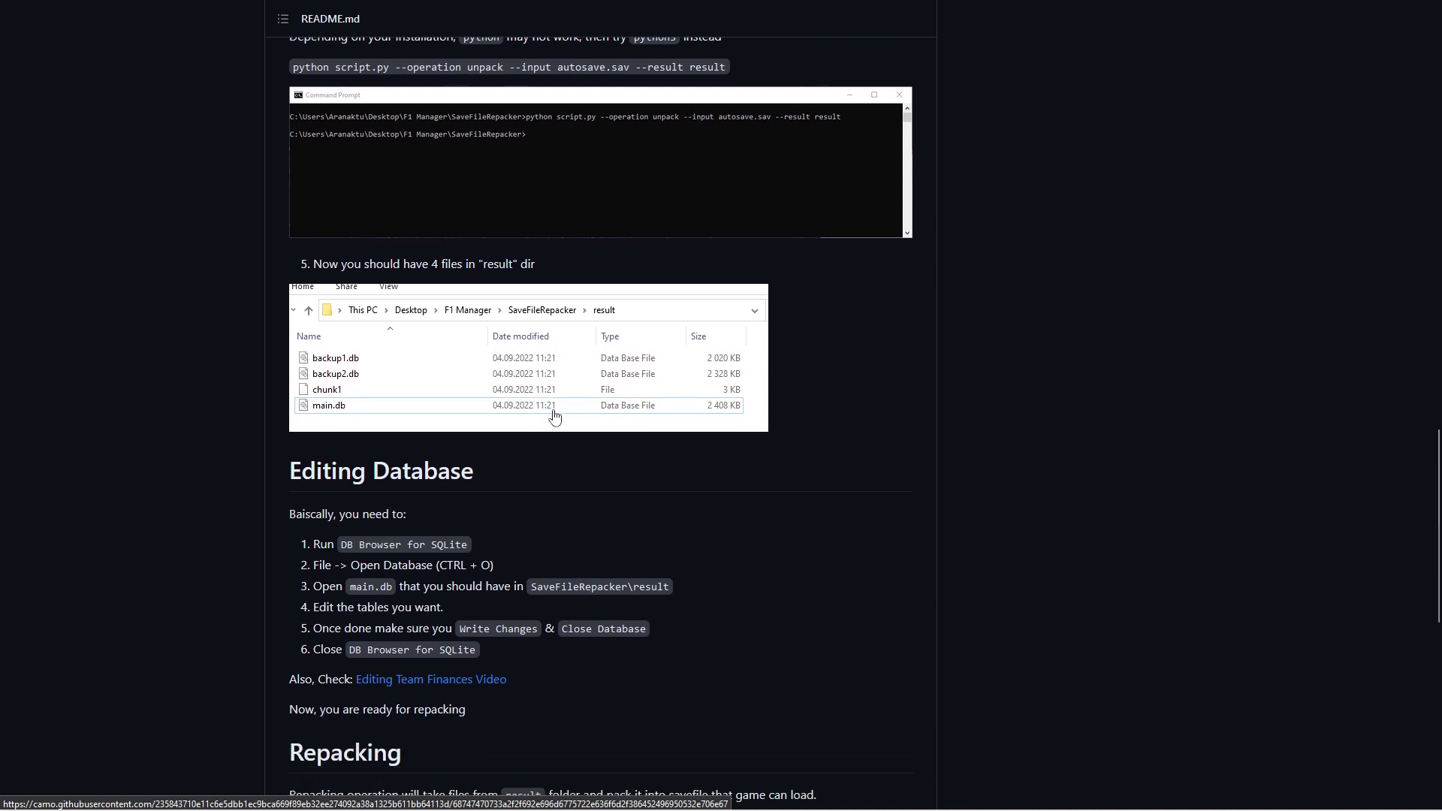
# Read the README's instructions on editing the database and repacking the save file, then return to the save location section
pyautogui.scroll(-4, 555, 415)
pyautogui.scroll(-1, 554, 405)
pyautogui.scroll(-2, 555, 401)
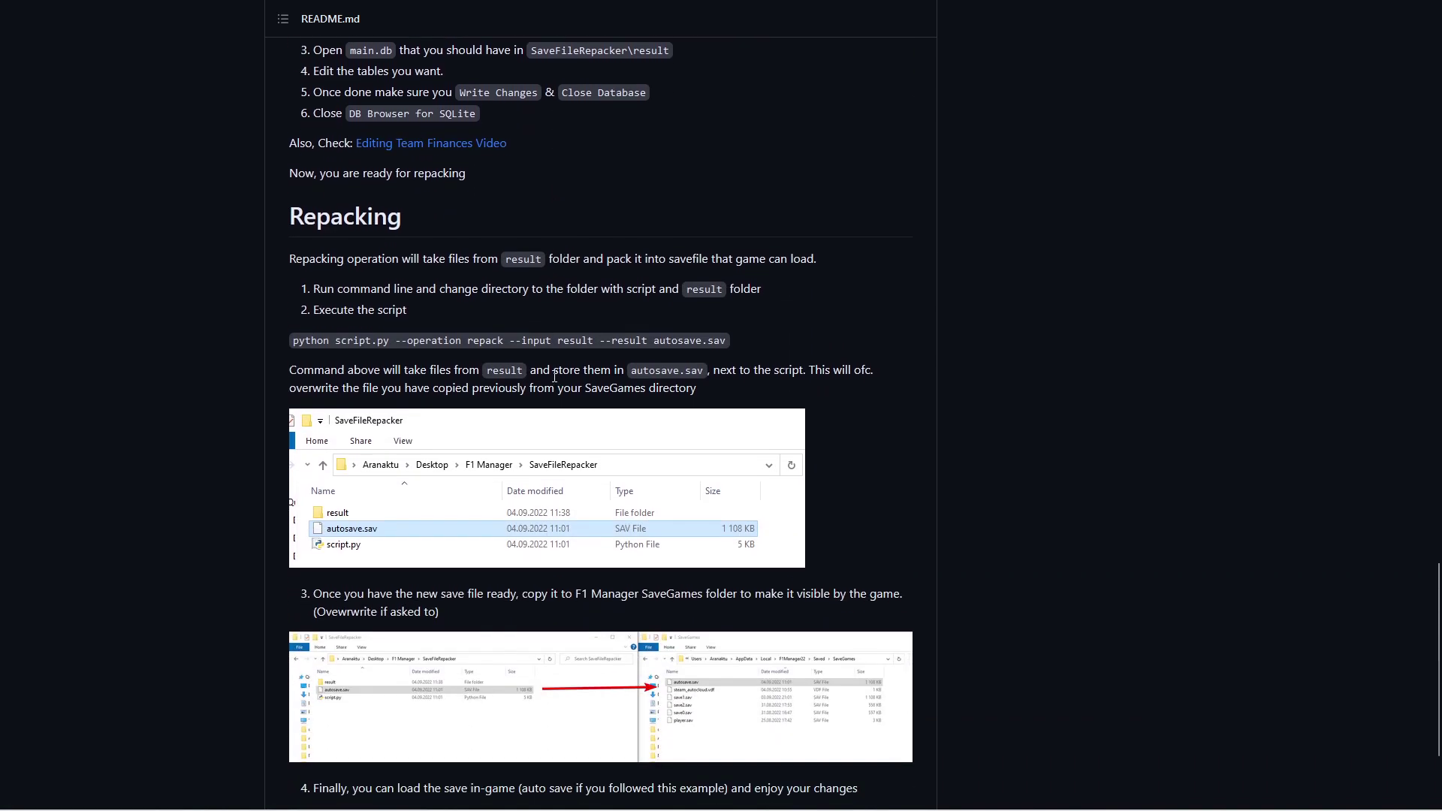
pyautogui.scroll(-1, 551, 353)
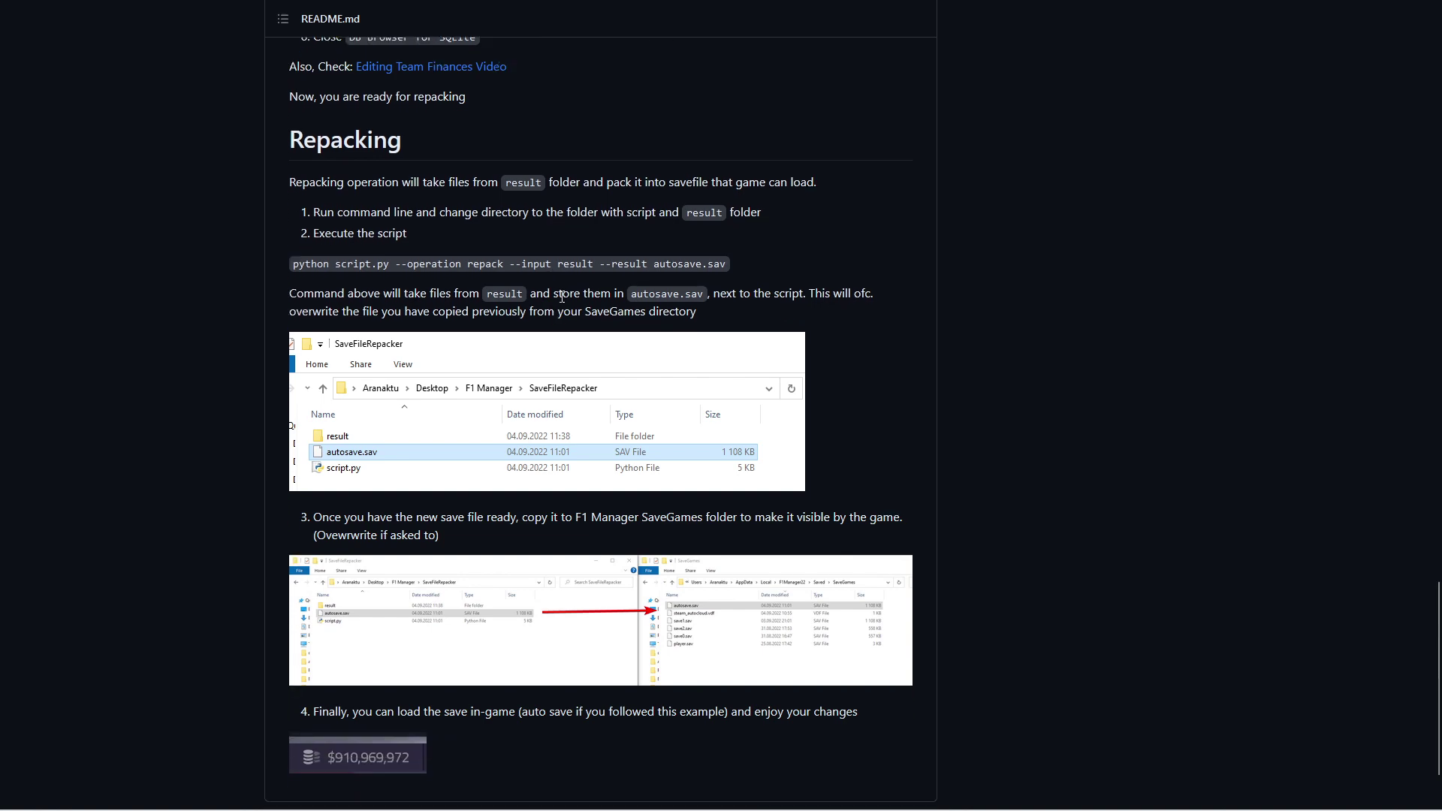
pyautogui.scroll(-1, 597, 413)
pyautogui.scroll(5, 751, 361)
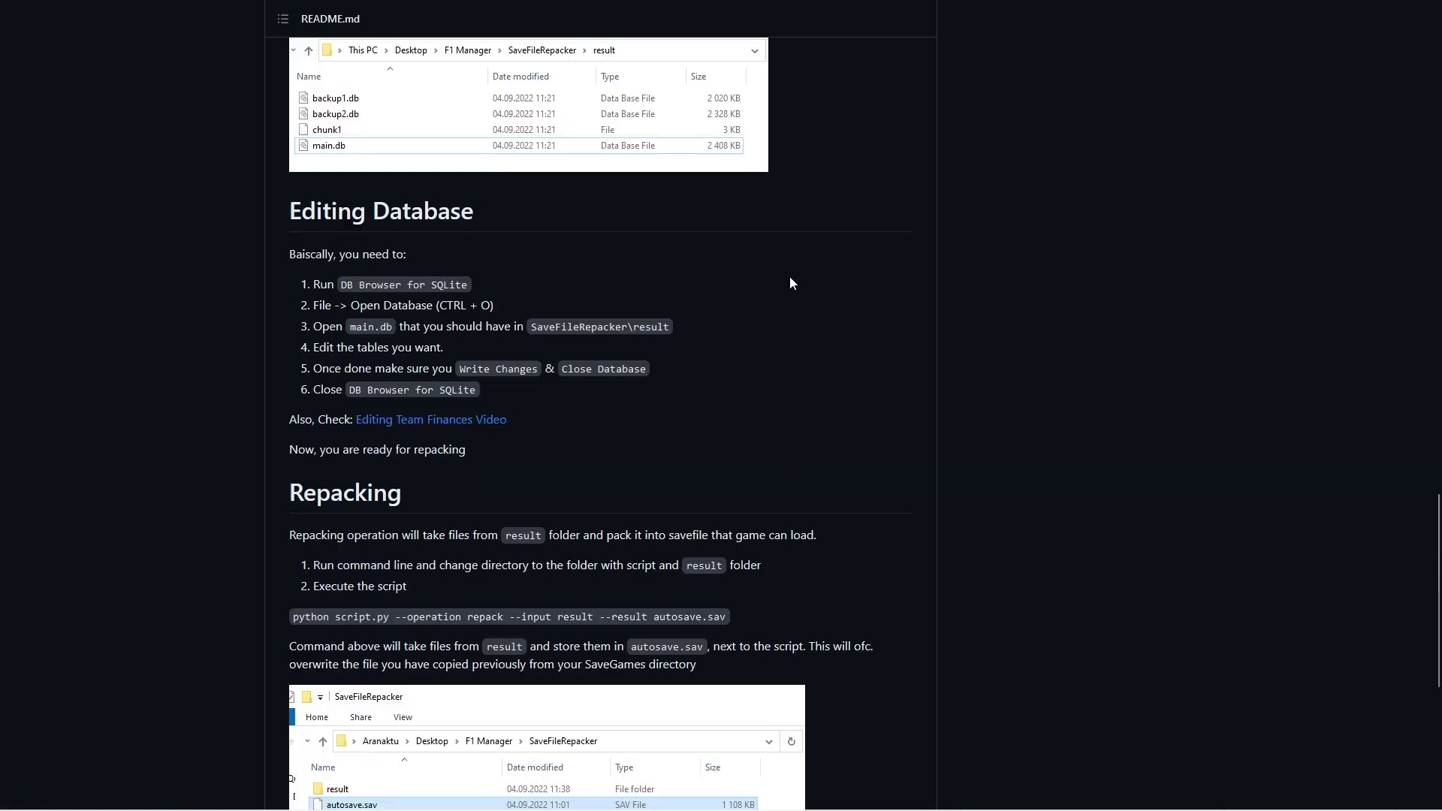
pyautogui.scroll(20, 817, 350)
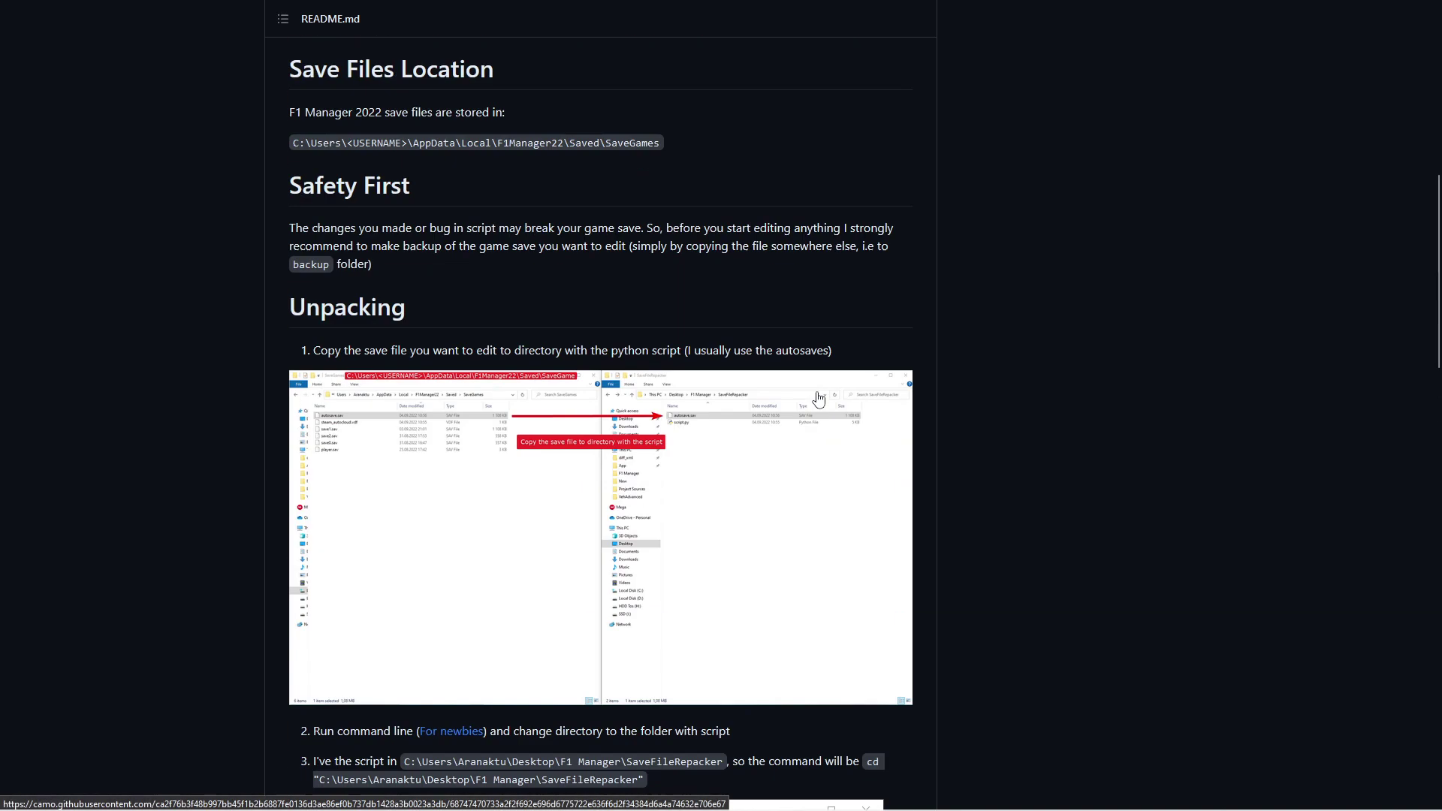
pyautogui.scroll(2, 817, 384)
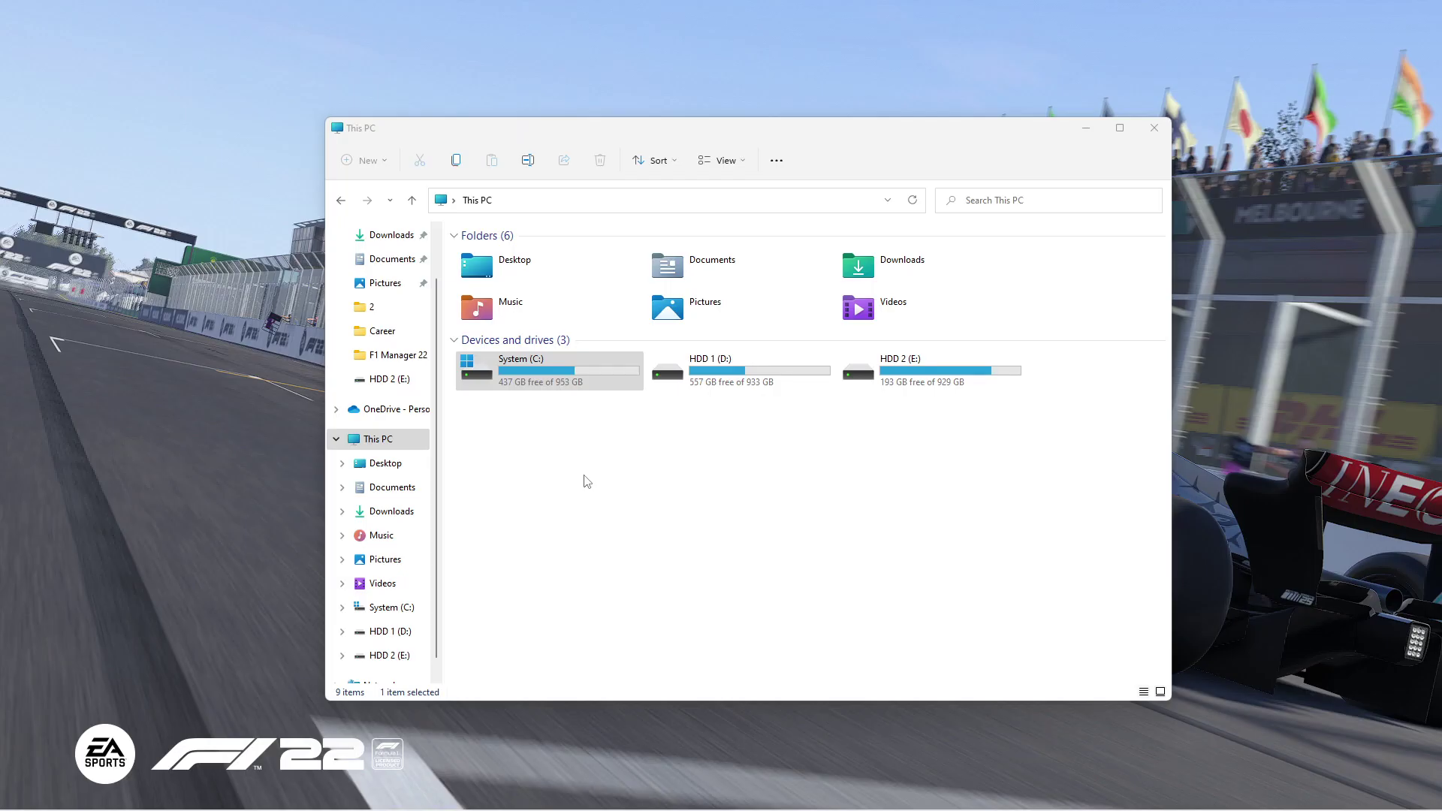
# Open the System (C:) drive in File Explorer and check the display option for hidden items
pyautogui.doubleClick(520, 373)
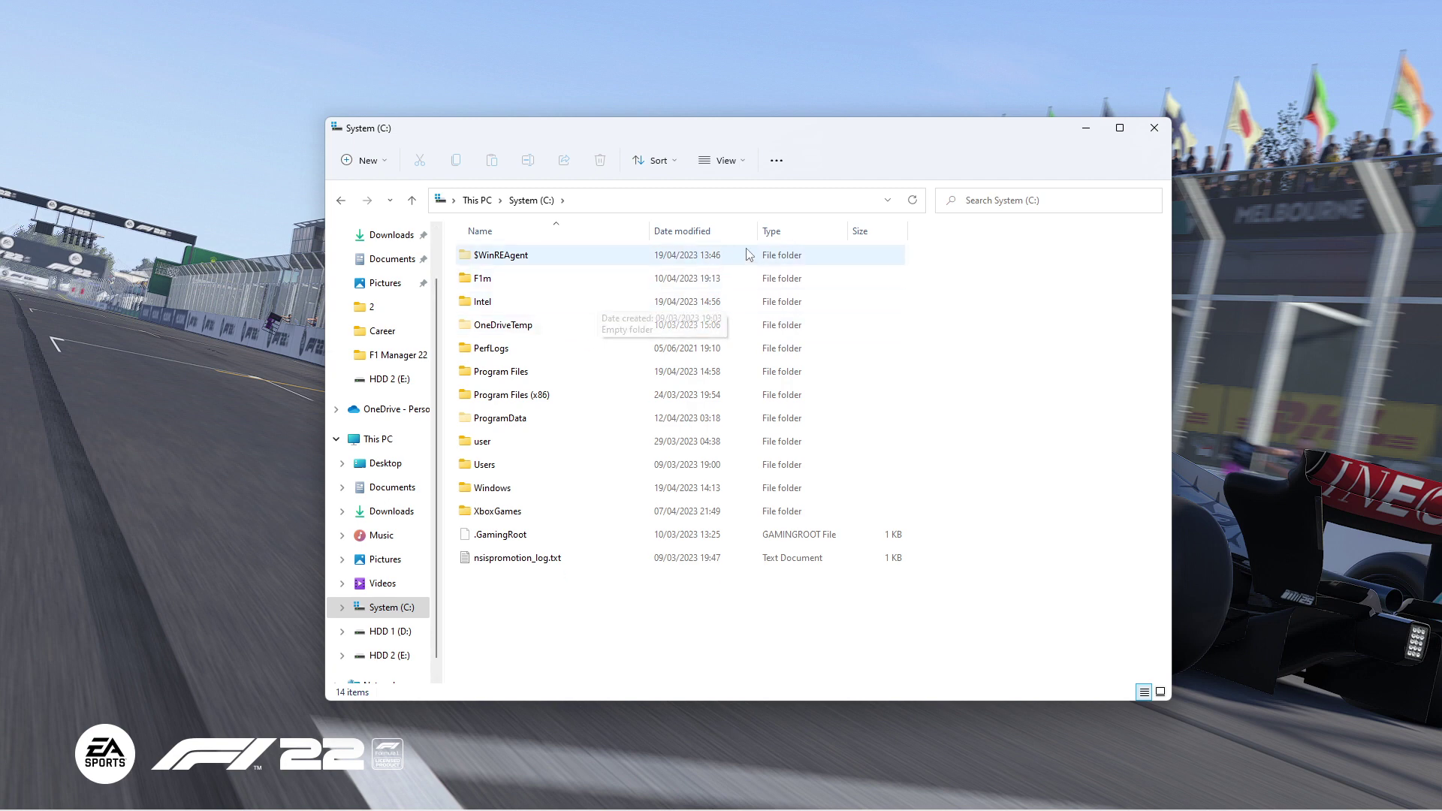
pyautogui.click(718, 162)
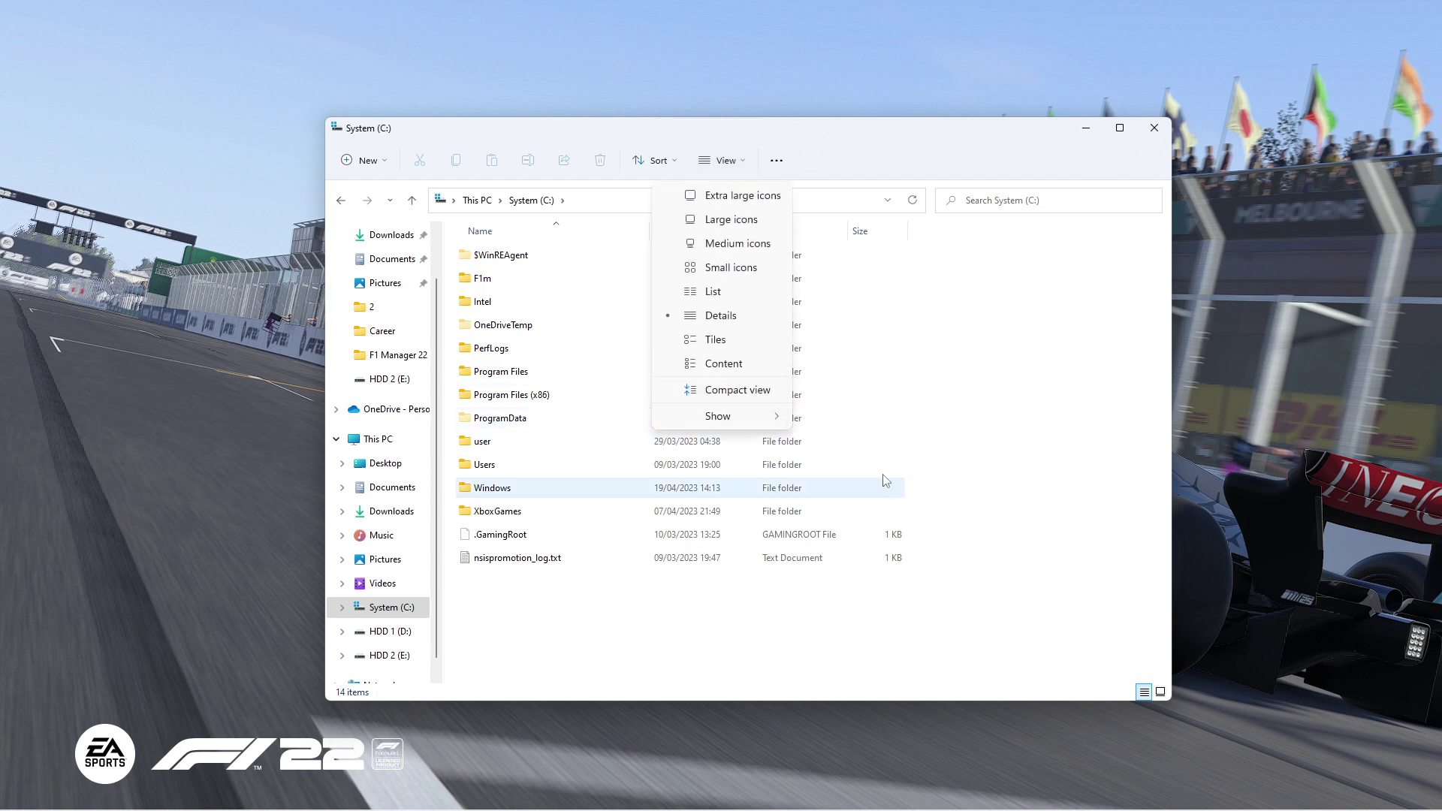
pyautogui.moveTo(781, 416)
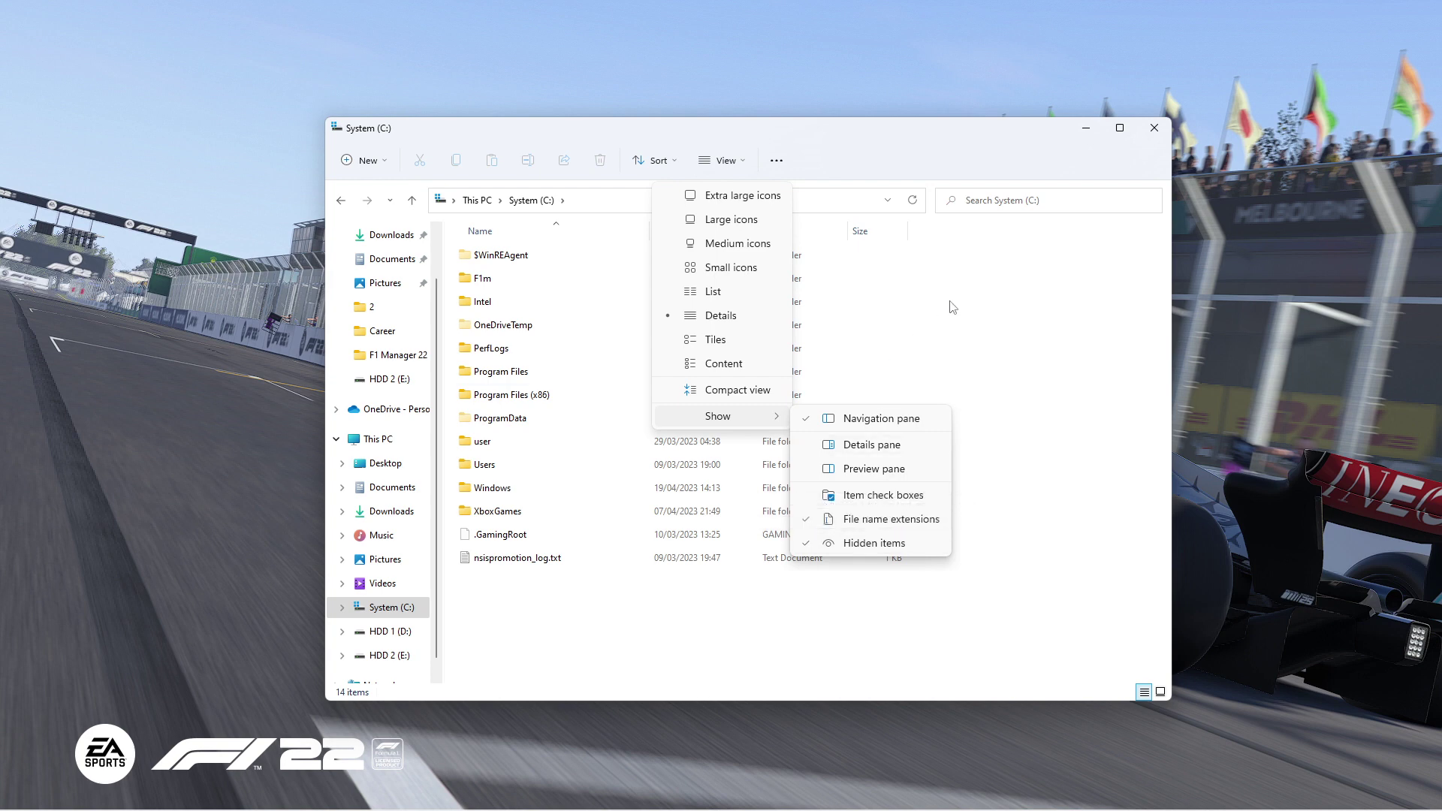
pyautogui.click(1013, 315)
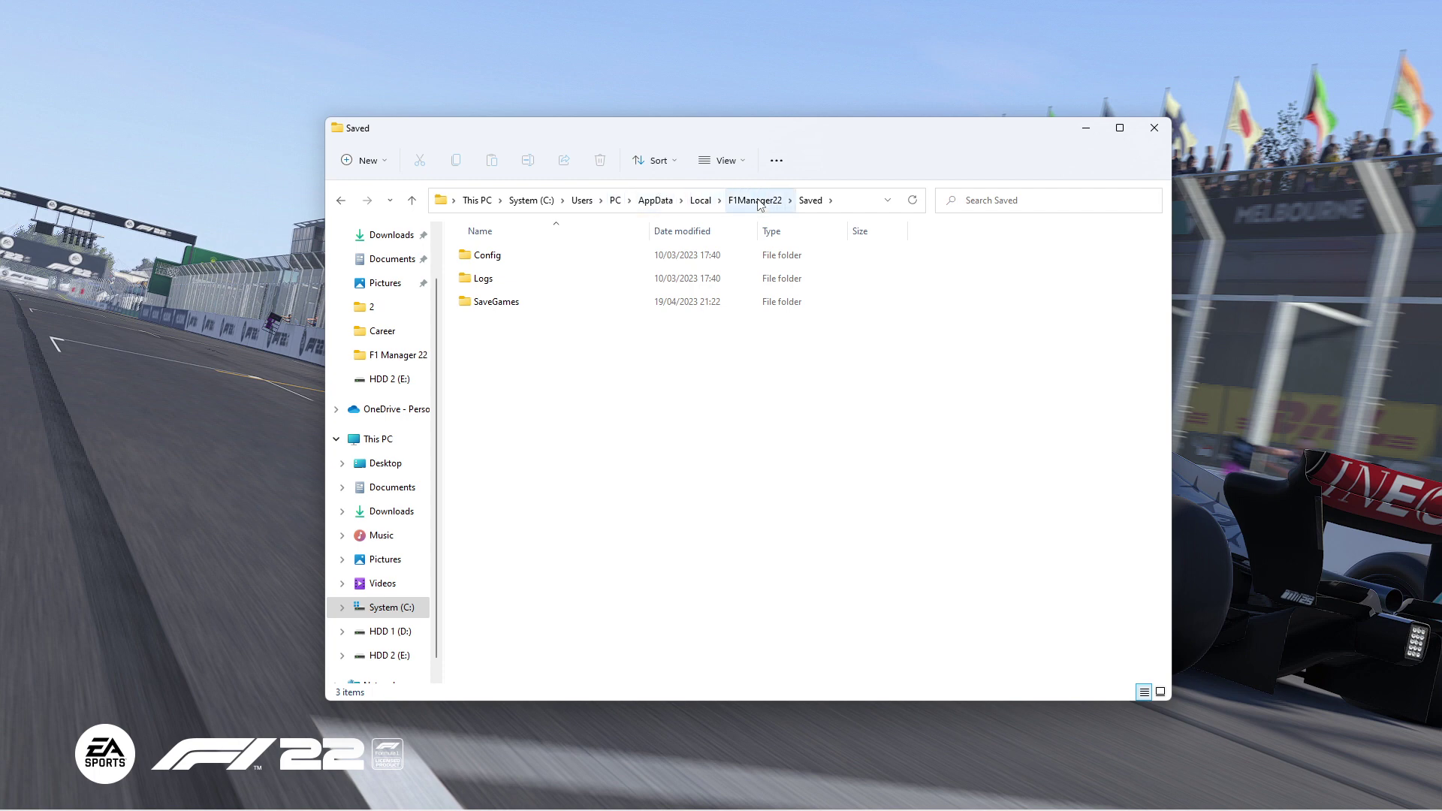
# Open the SaveGames folder inside F1Manager22\Saved, look through the save files and select ATAcademy.sav
pyautogui.doubleClick(595, 307)
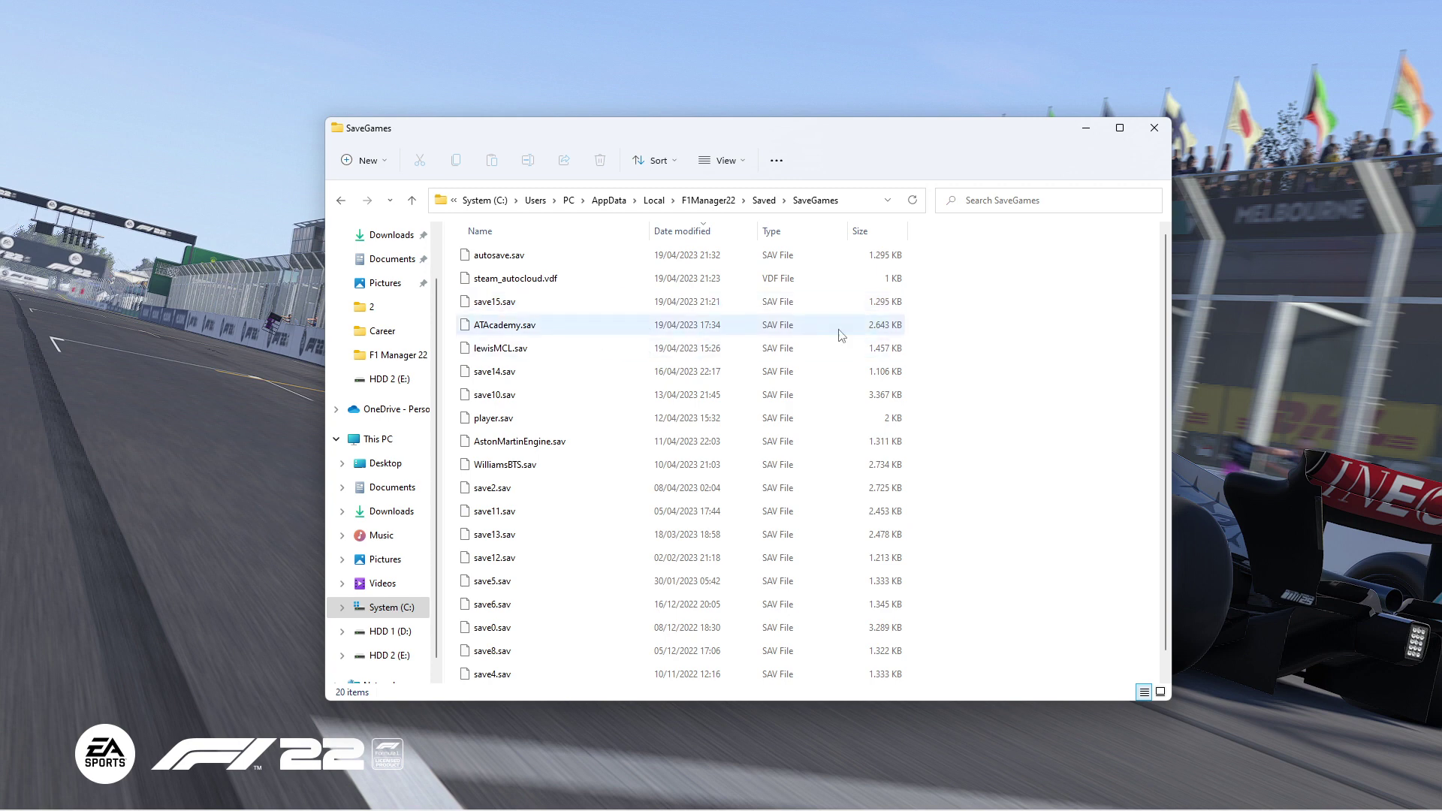
pyautogui.scroll(-1, 634, 375)
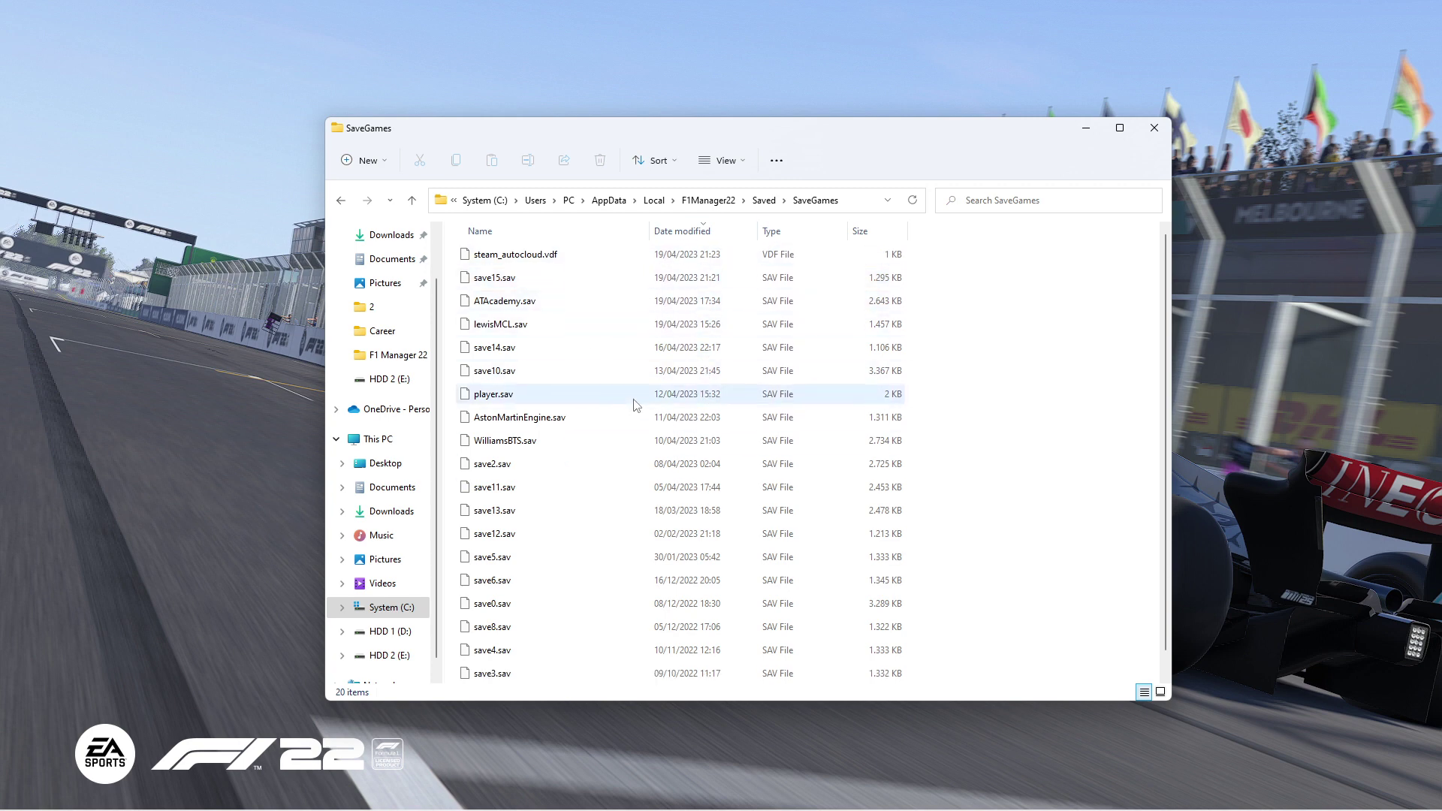
pyautogui.scroll(1, 618, 460)
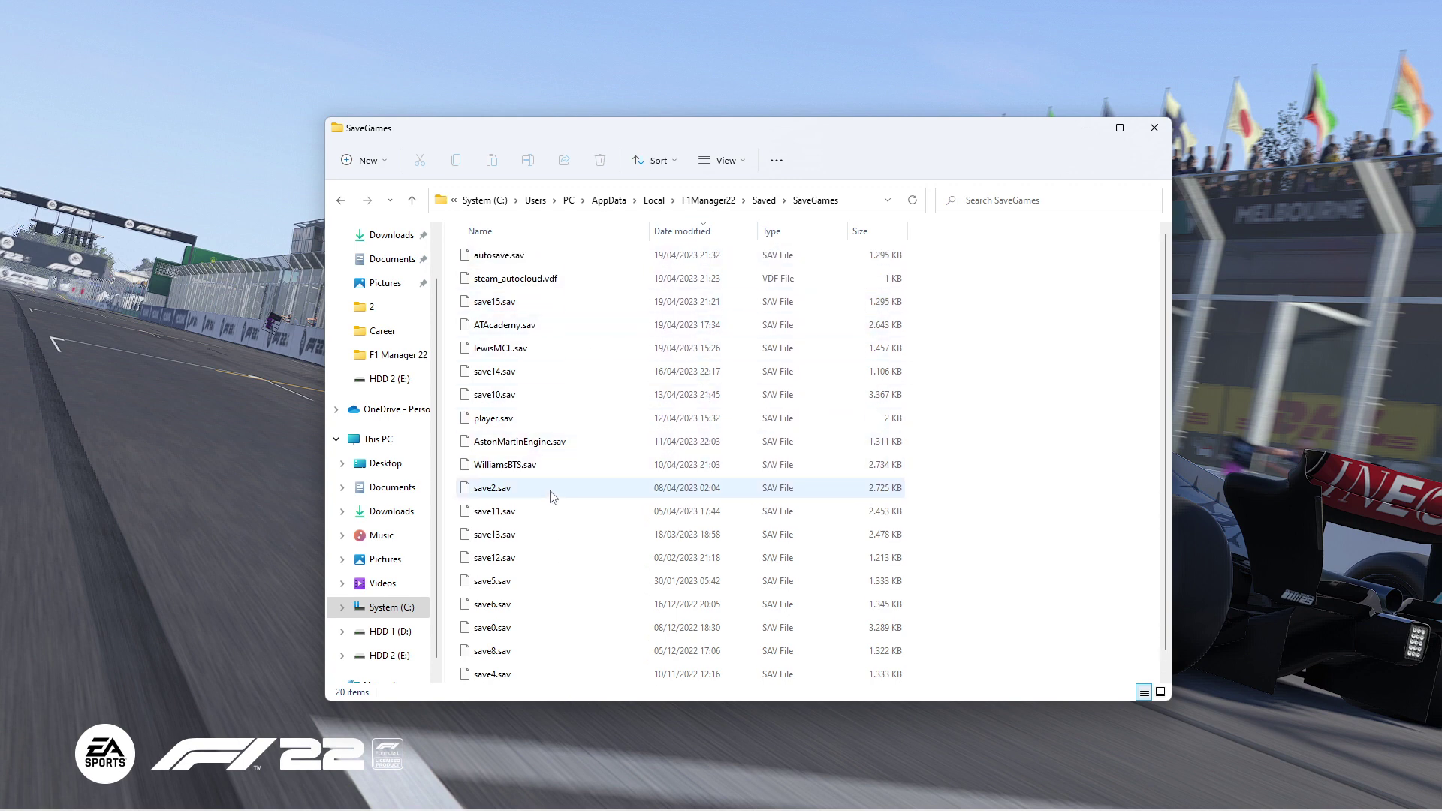
pyautogui.click(524, 334)
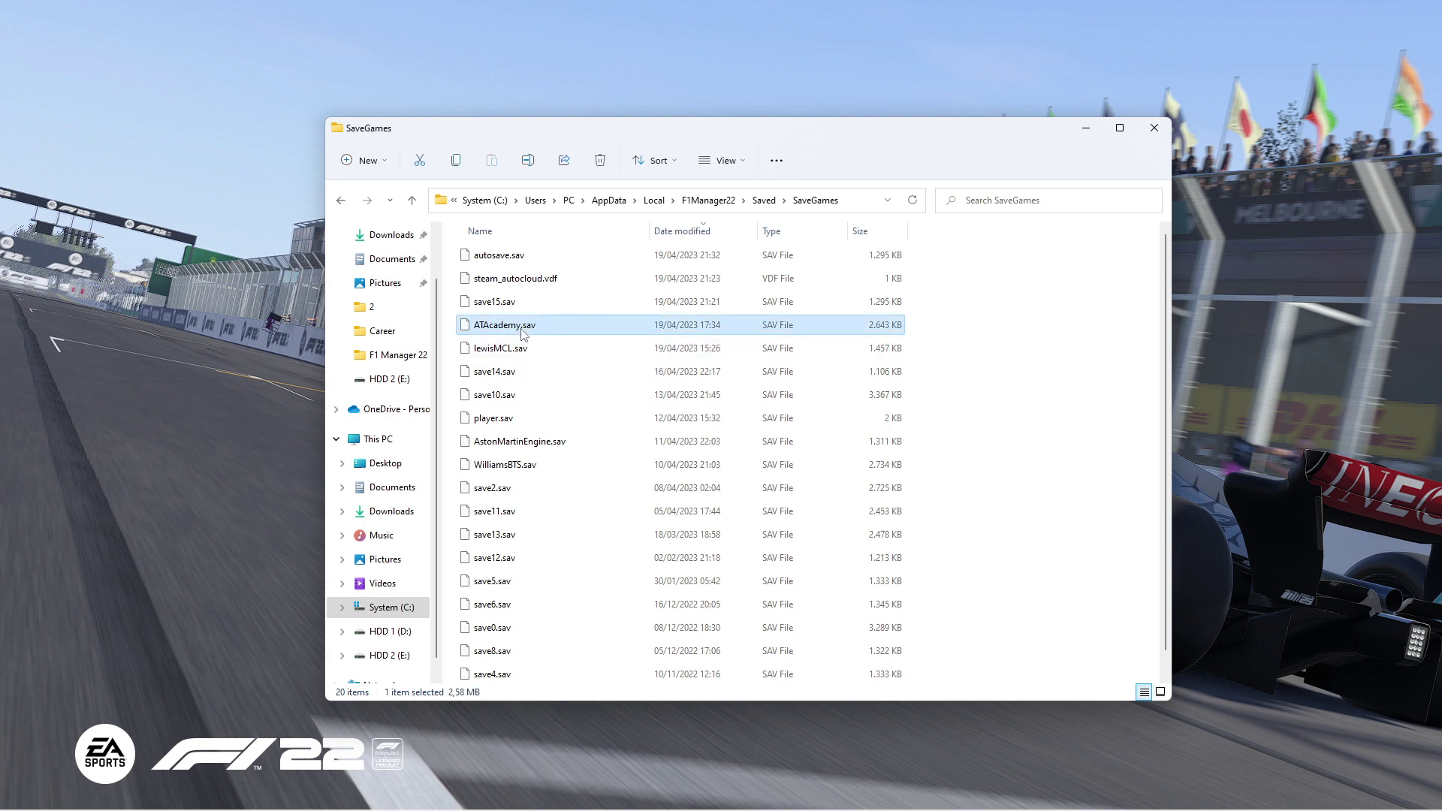
pyautogui.click(559, 325)
pyautogui.press('Escape')
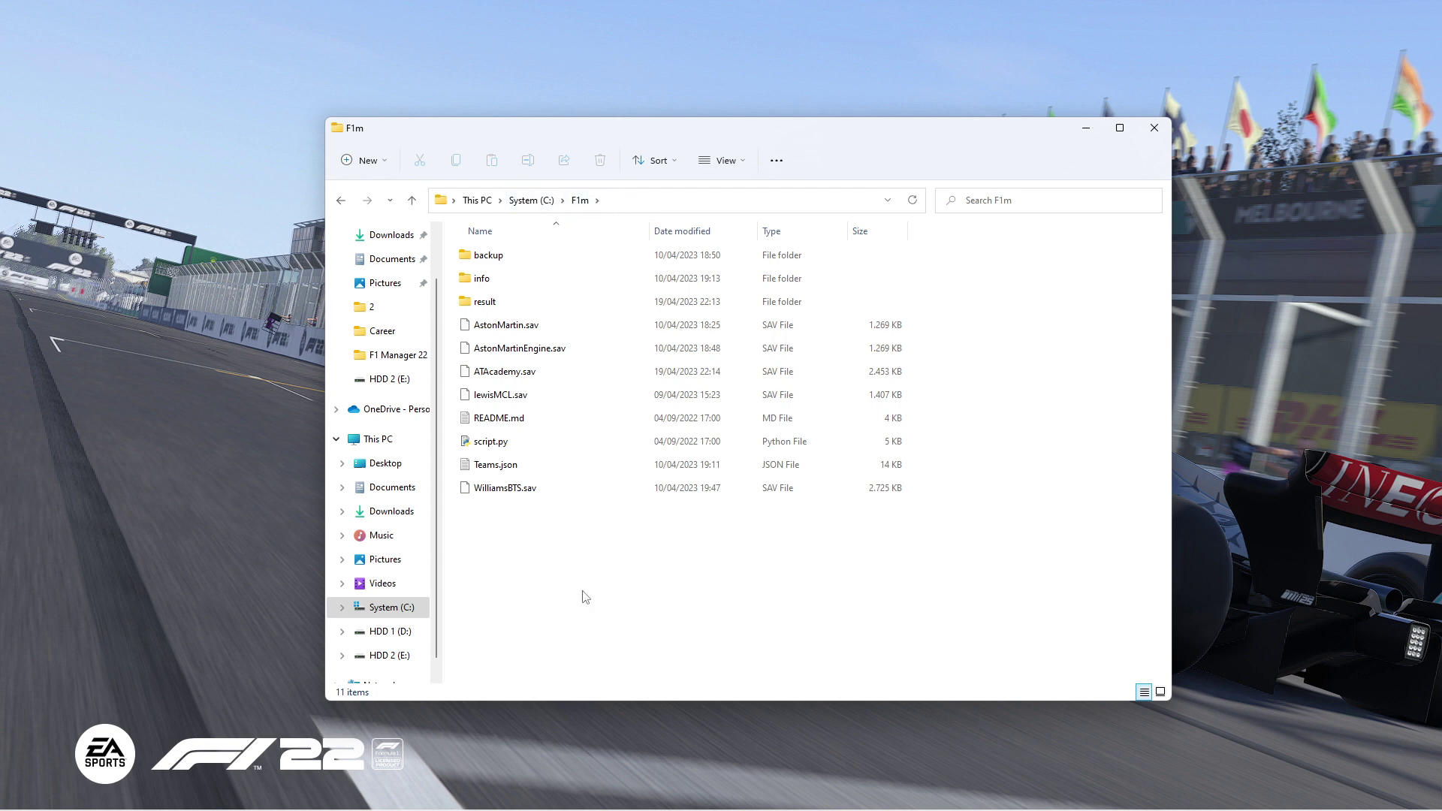
# Point out ATAcademy.sav and the result folder in F1m, and view the contents of the backup folder
pyautogui.click(547, 374)
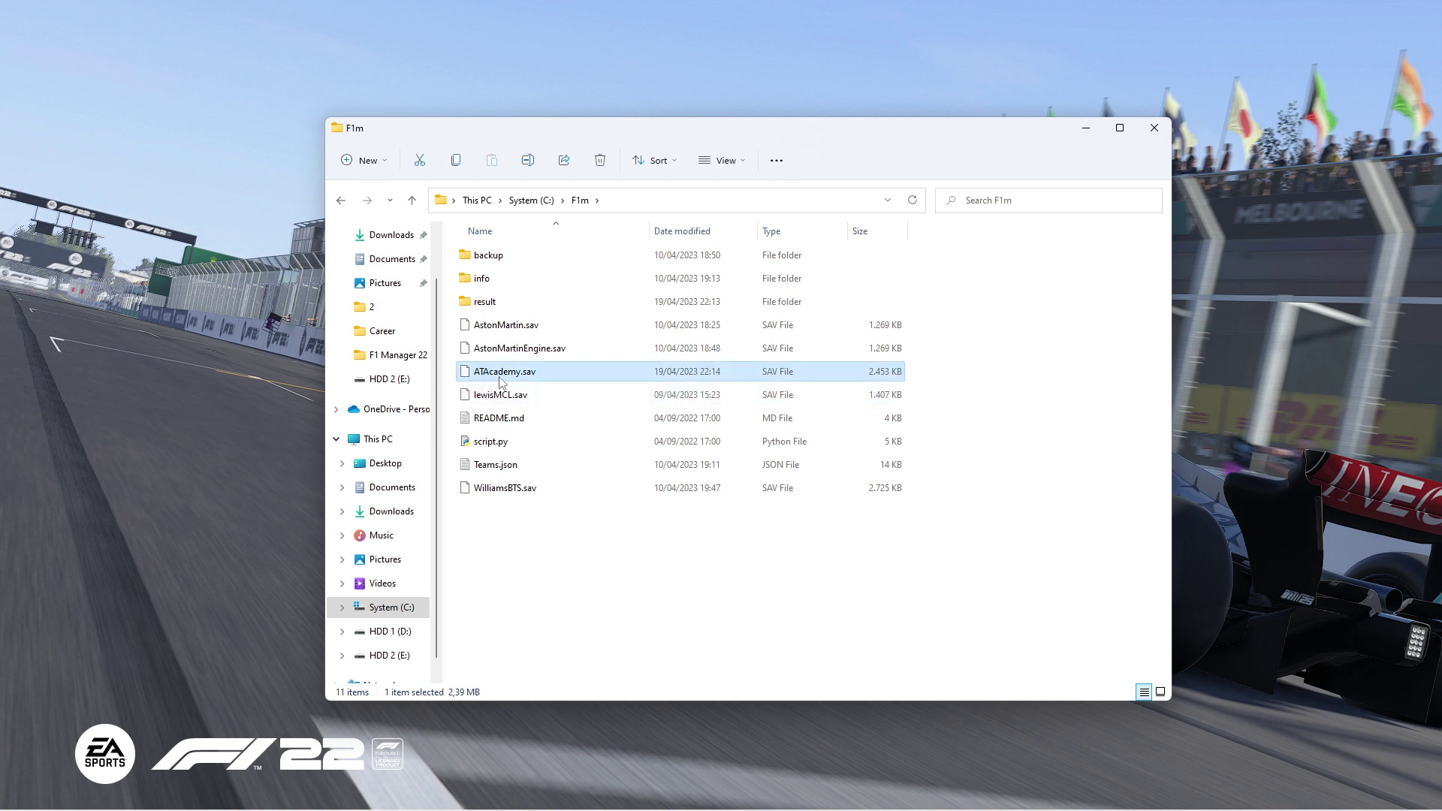
pyautogui.click(524, 302)
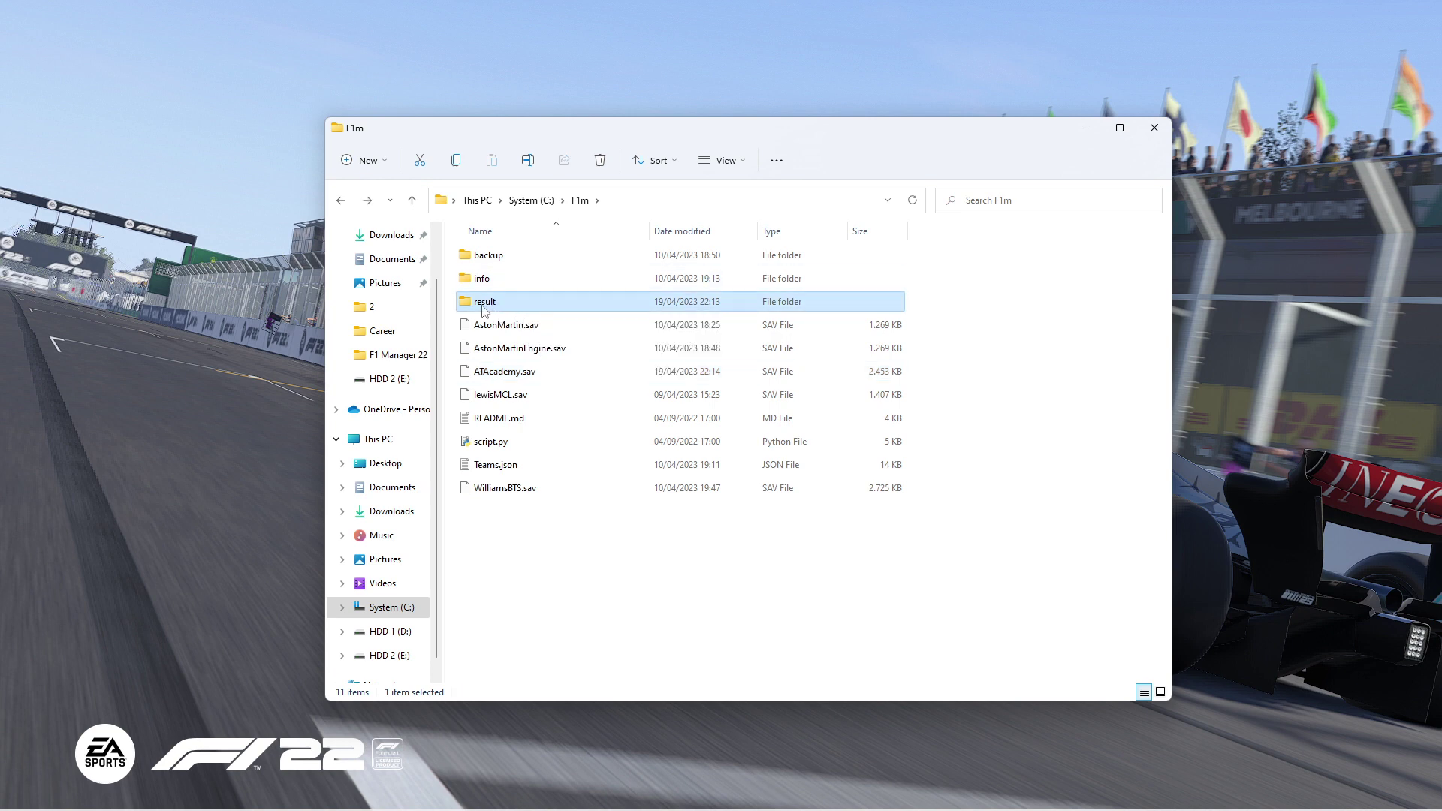
pyautogui.click(497, 264)
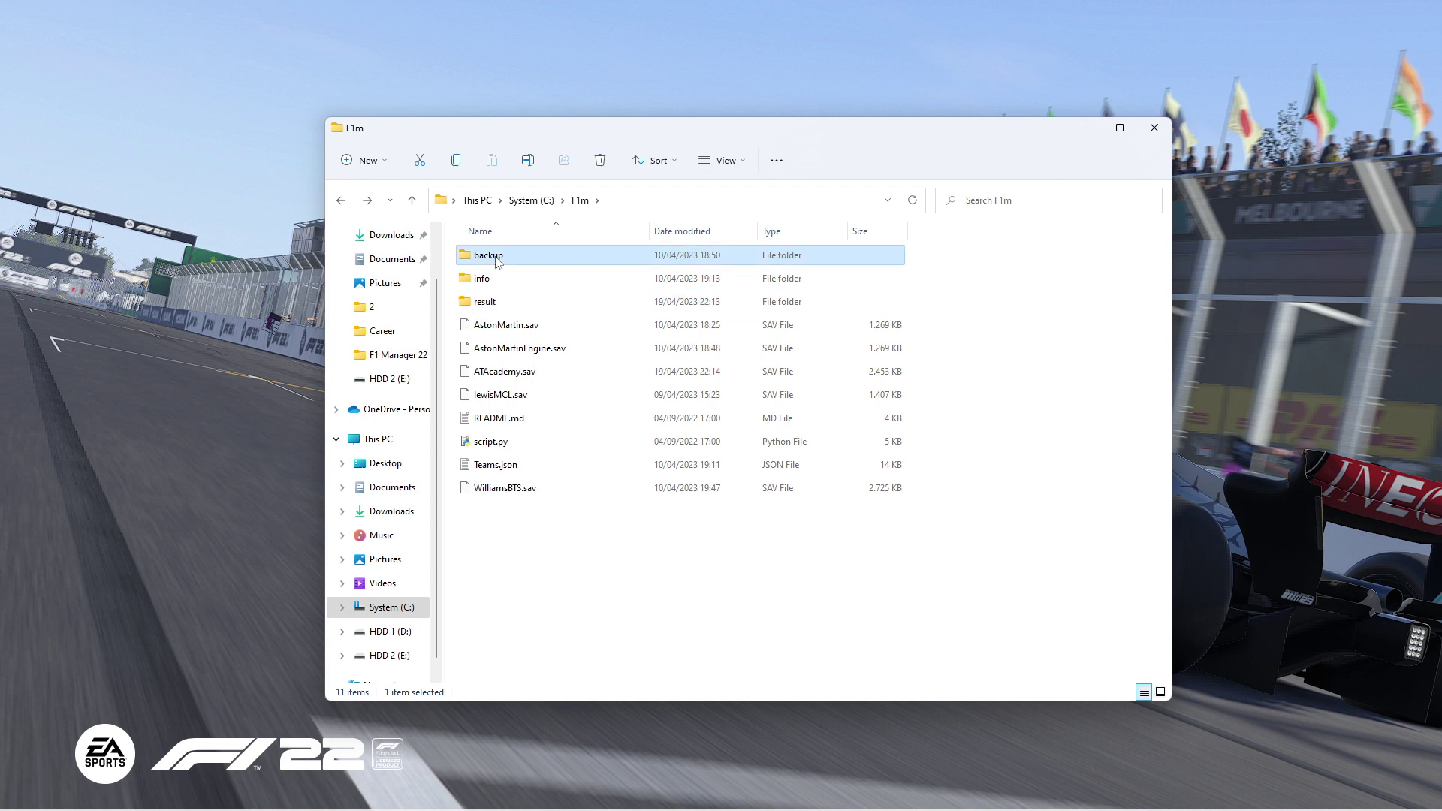
pyautogui.doubleClick(496, 257)
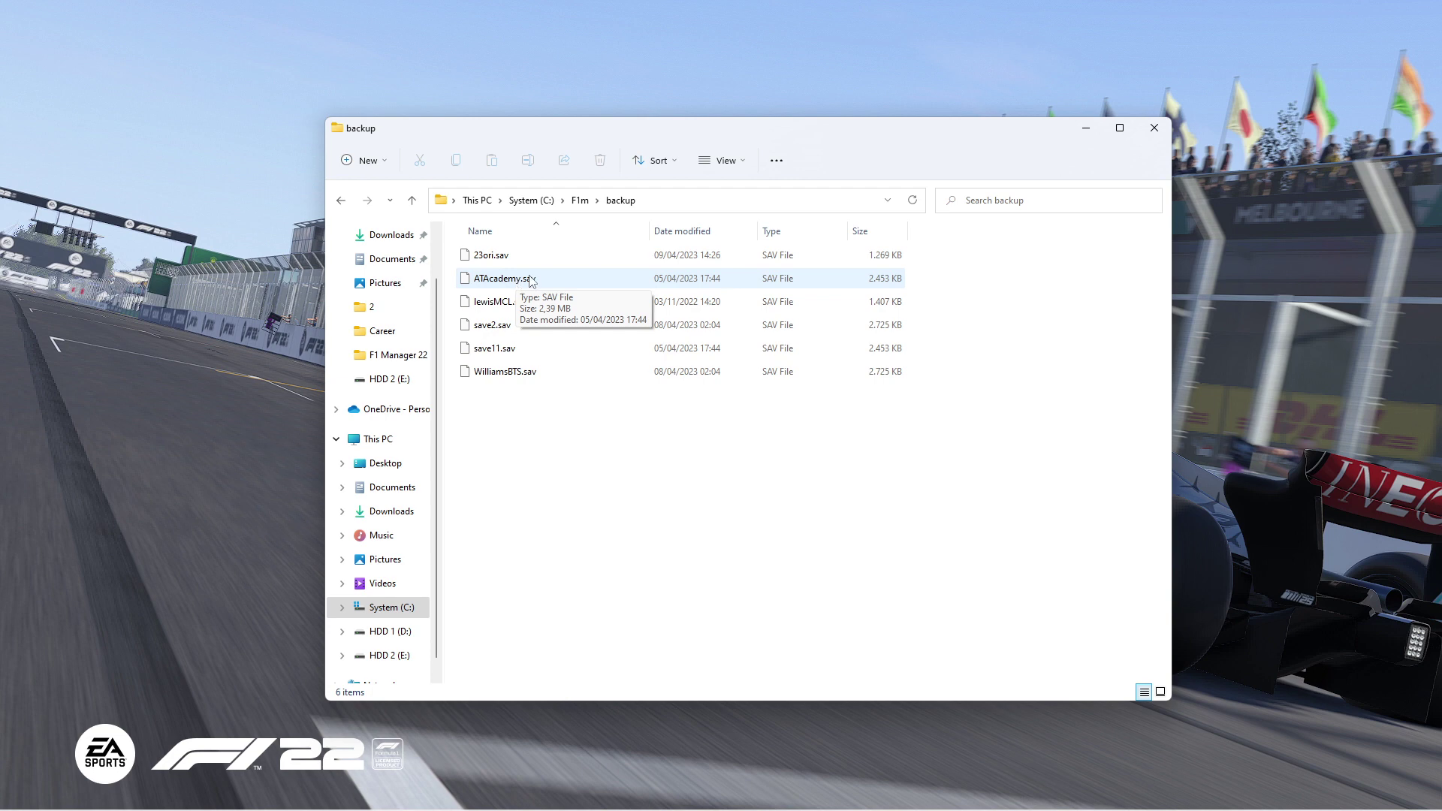
pyautogui.click(342, 201)
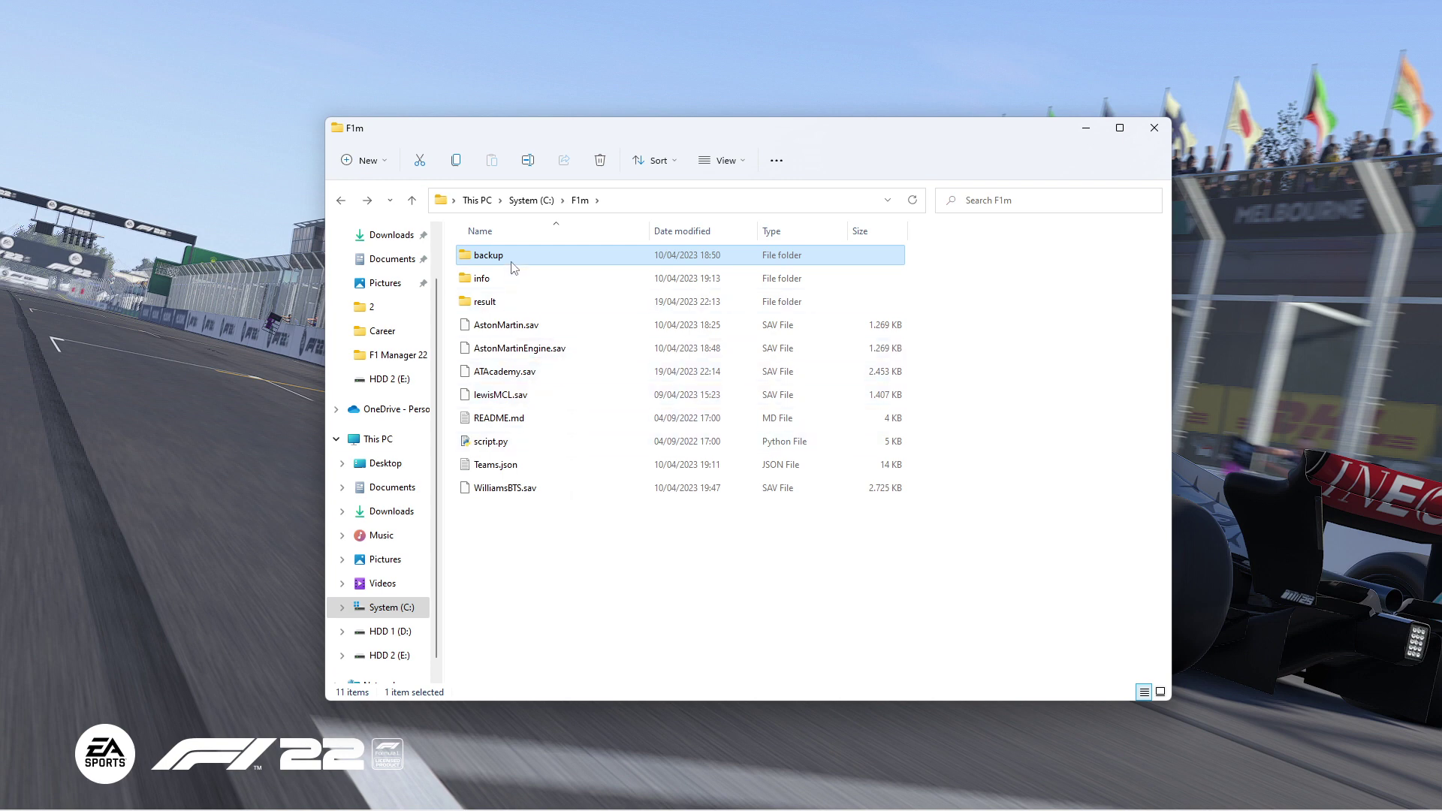
pyautogui.moveTo(513, 260)
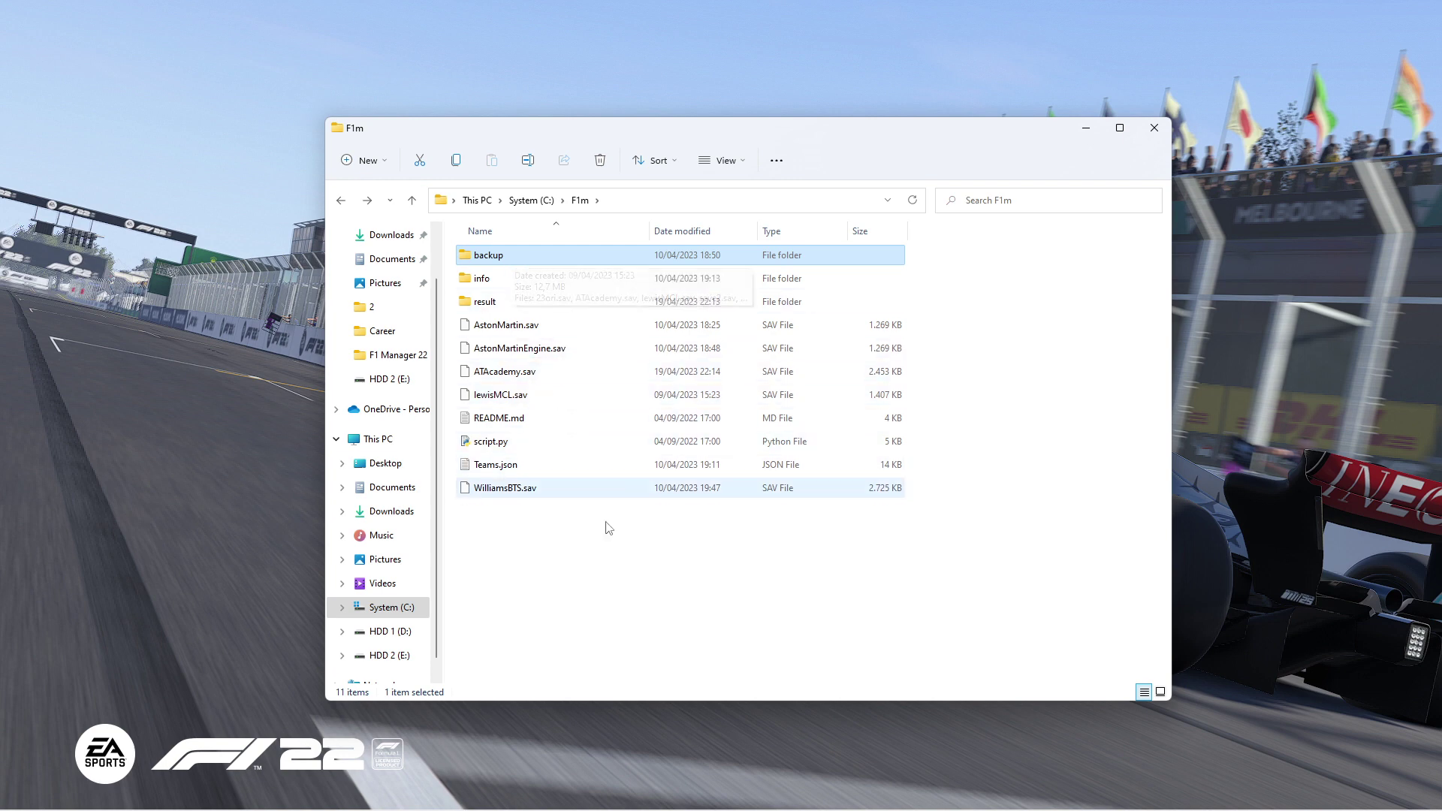
pyautogui.click(638, 589)
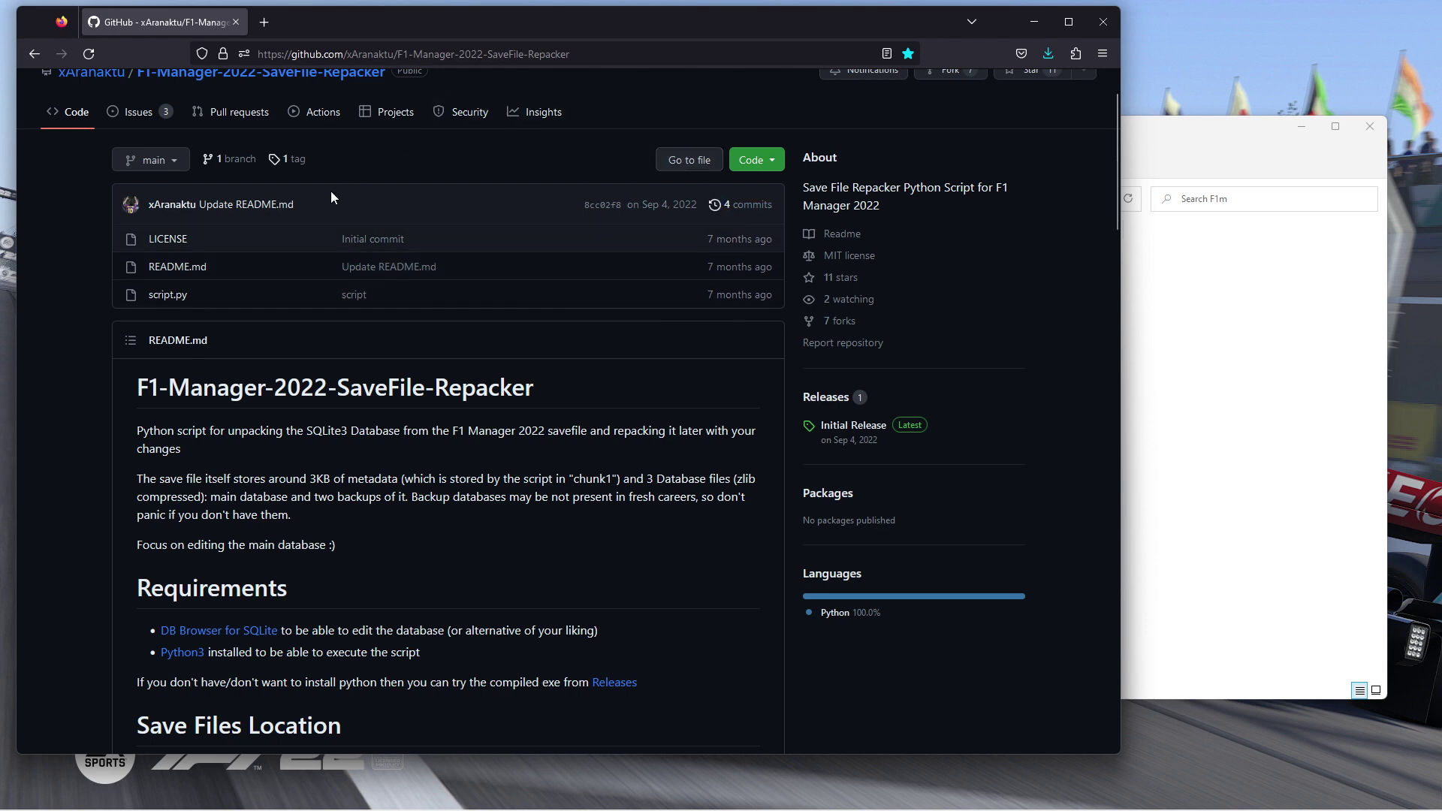
# Show the code download options of the F1-Manager-2022-SaveFile-Repacker repository on GitHub
pyautogui.scroll(1, 451, 263)
pyautogui.scroll(-1, 661, 283)
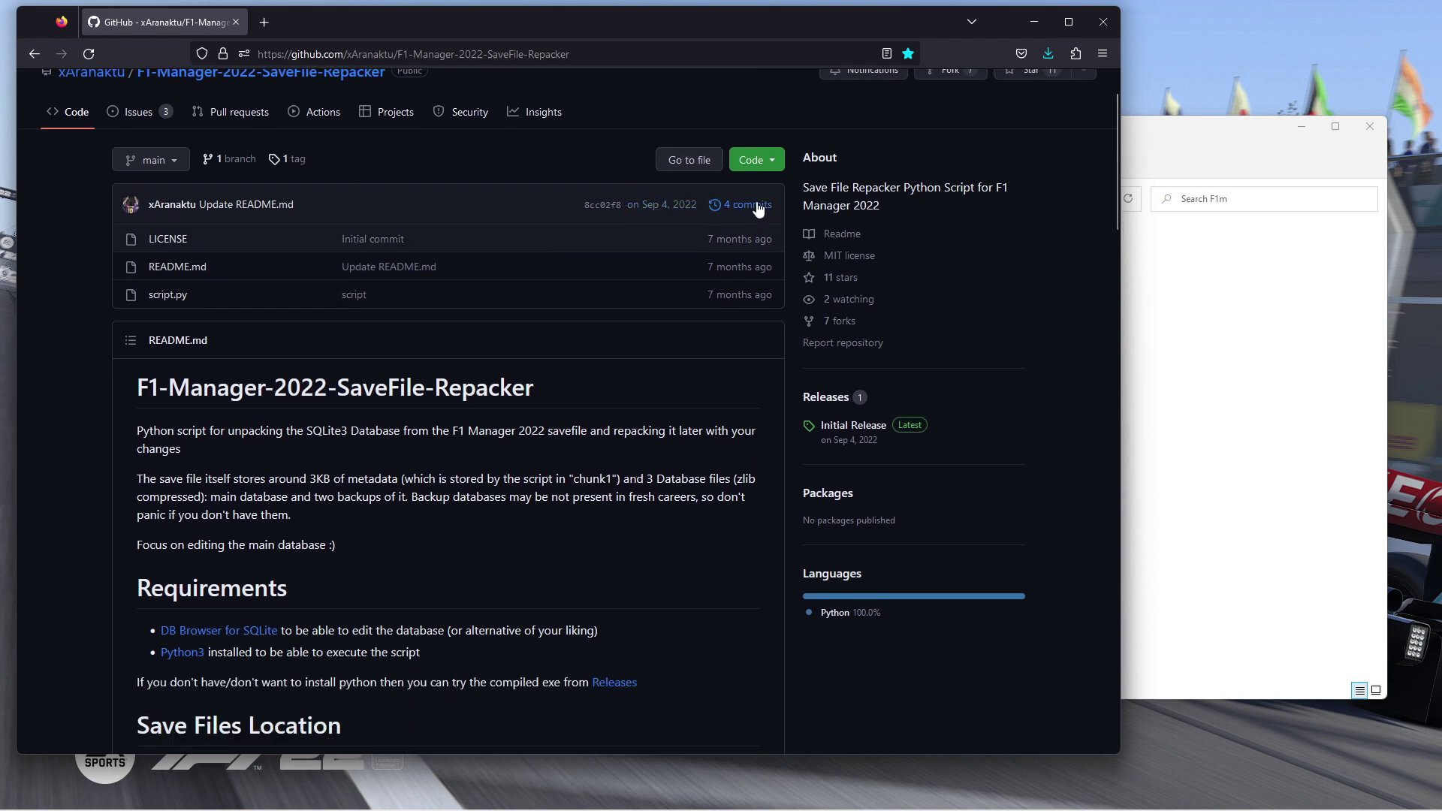
pyautogui.click(754, 160)
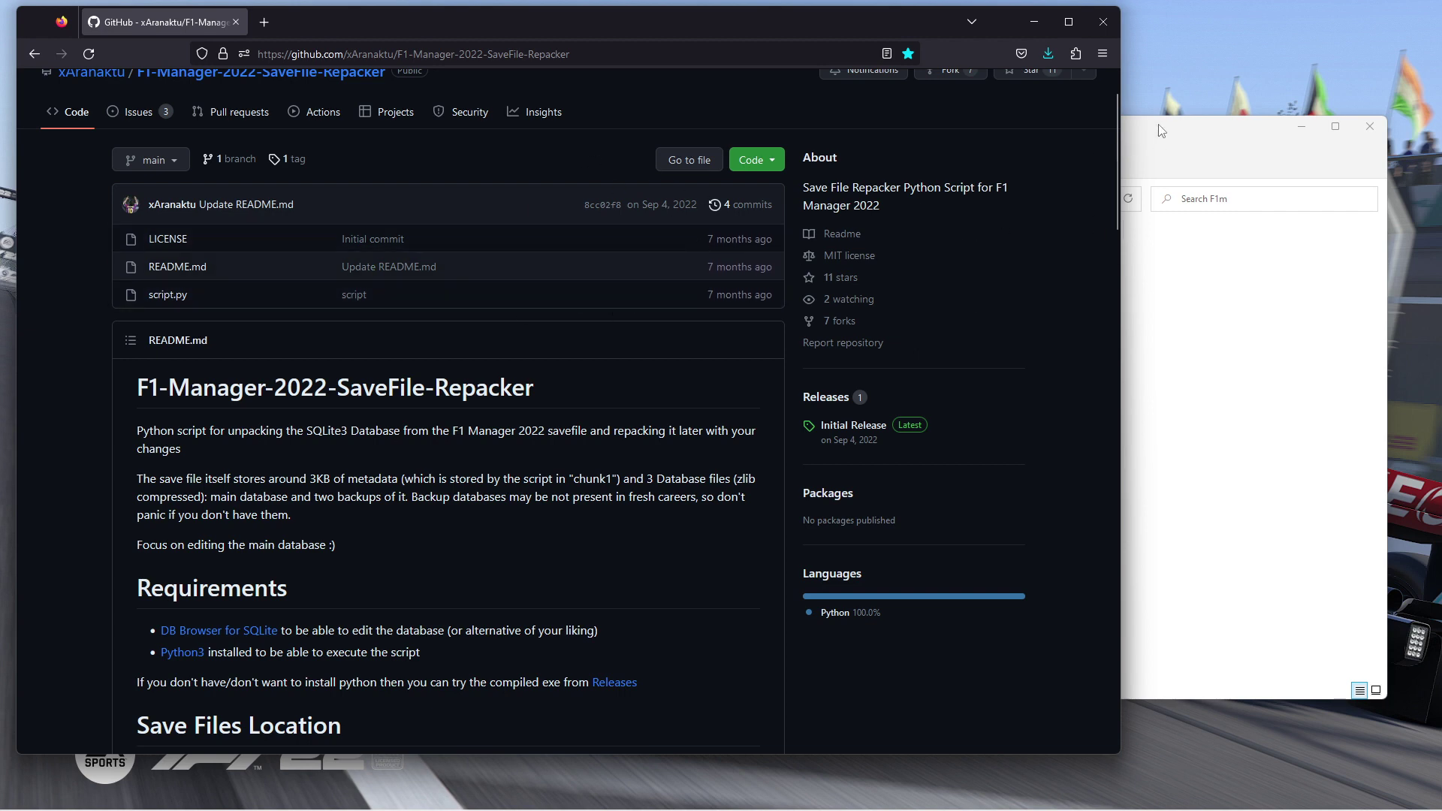
# Bring the F1m folder window in front of the browser and select README.md, then script.py
pyautogui.moveTo(1162, 132); pyautogui.dragTo(1202, 116)
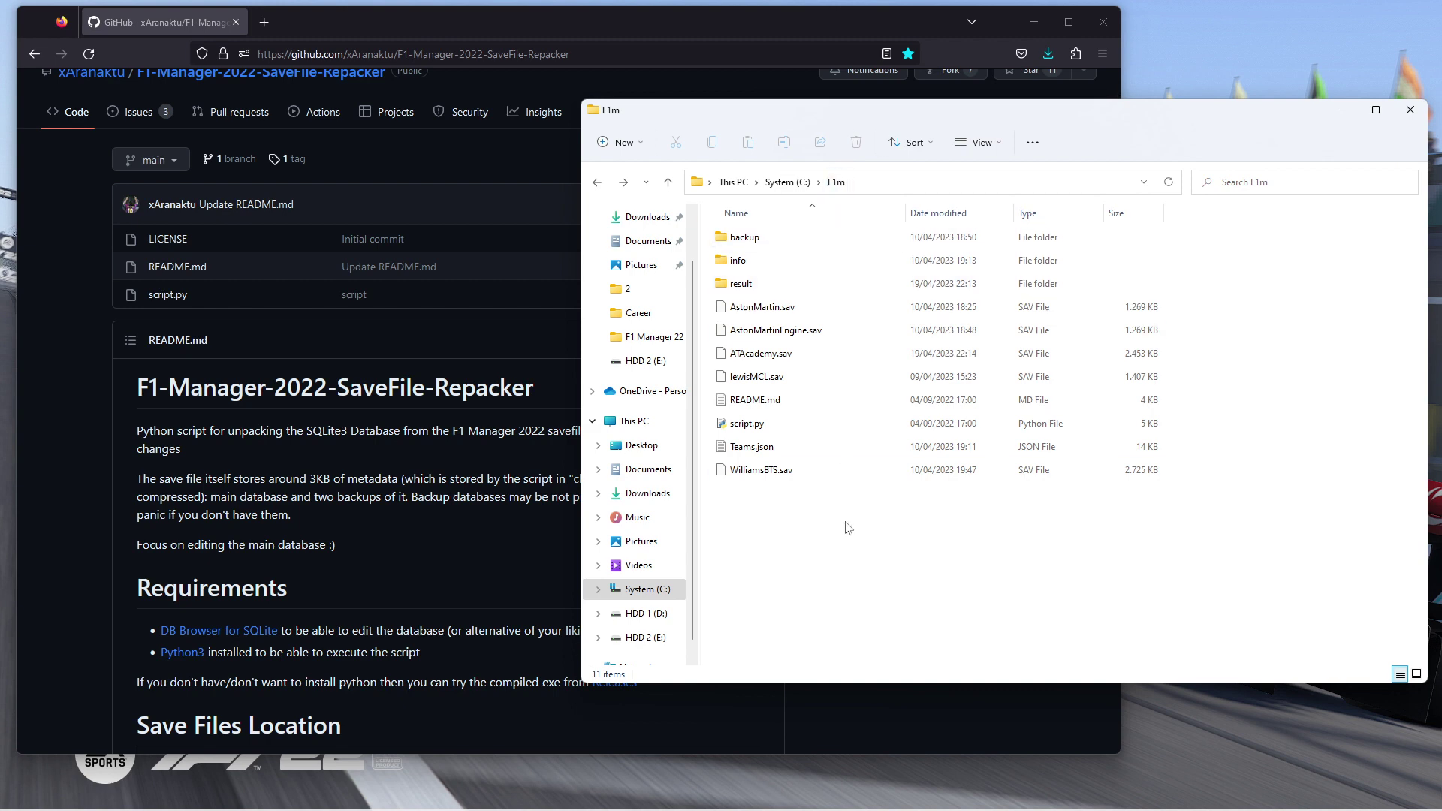
pyautogui.click(796, 401)
pyautogui.click(784, 426)
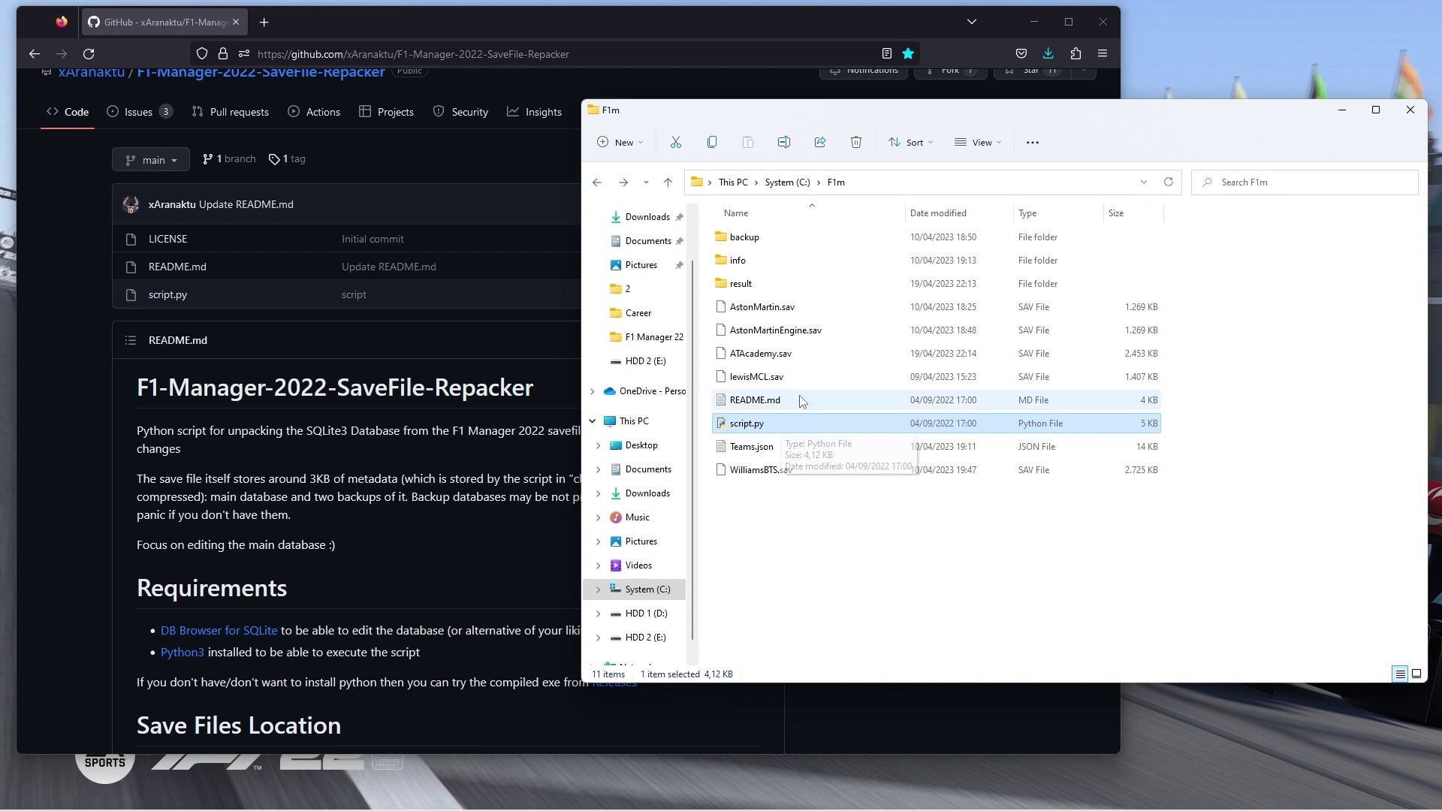
# Place the Command Prompt window beside the F1m folder window and show how to find it by searching Windows for cmd
pyautogui.click(800, 398)
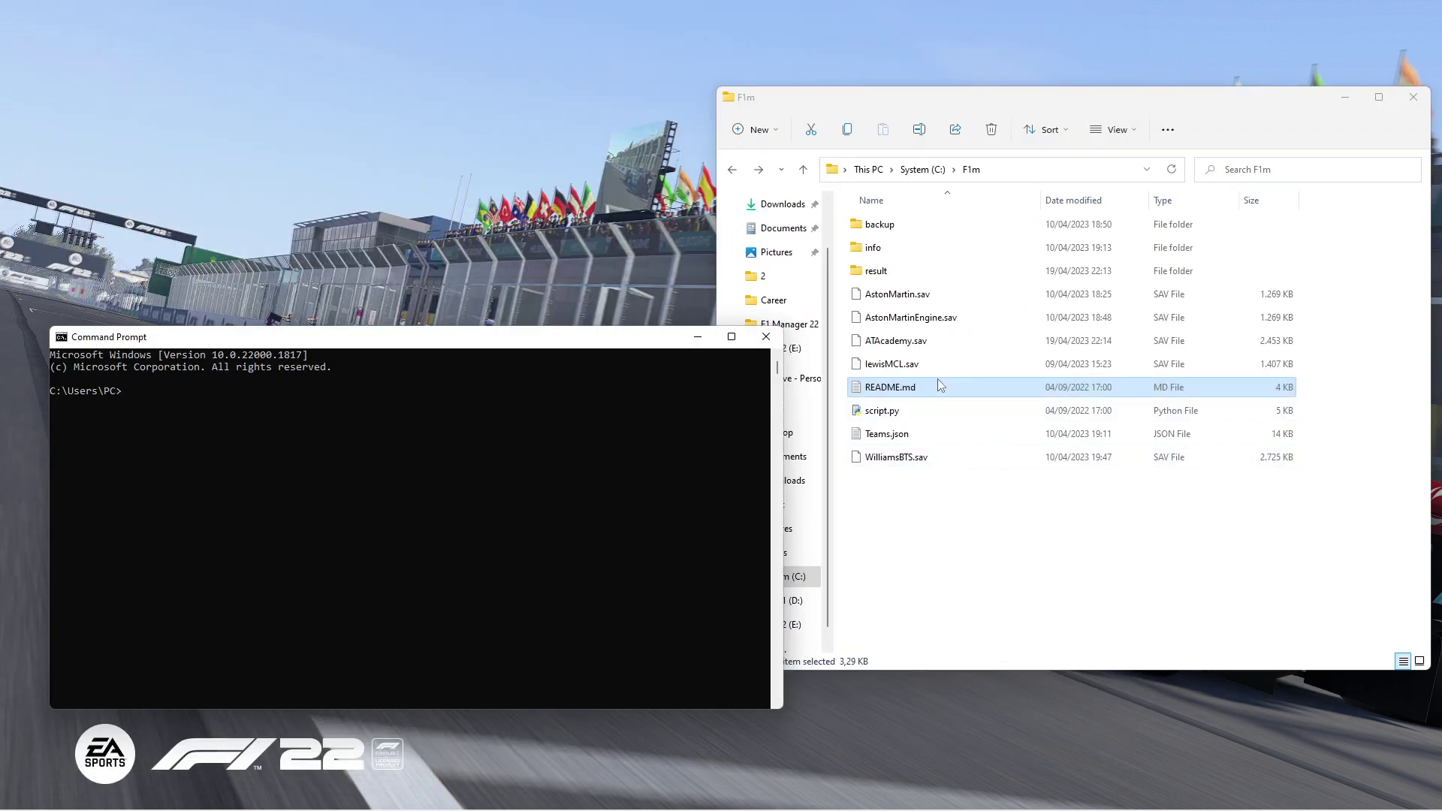
pyautogui.click(998, 528)
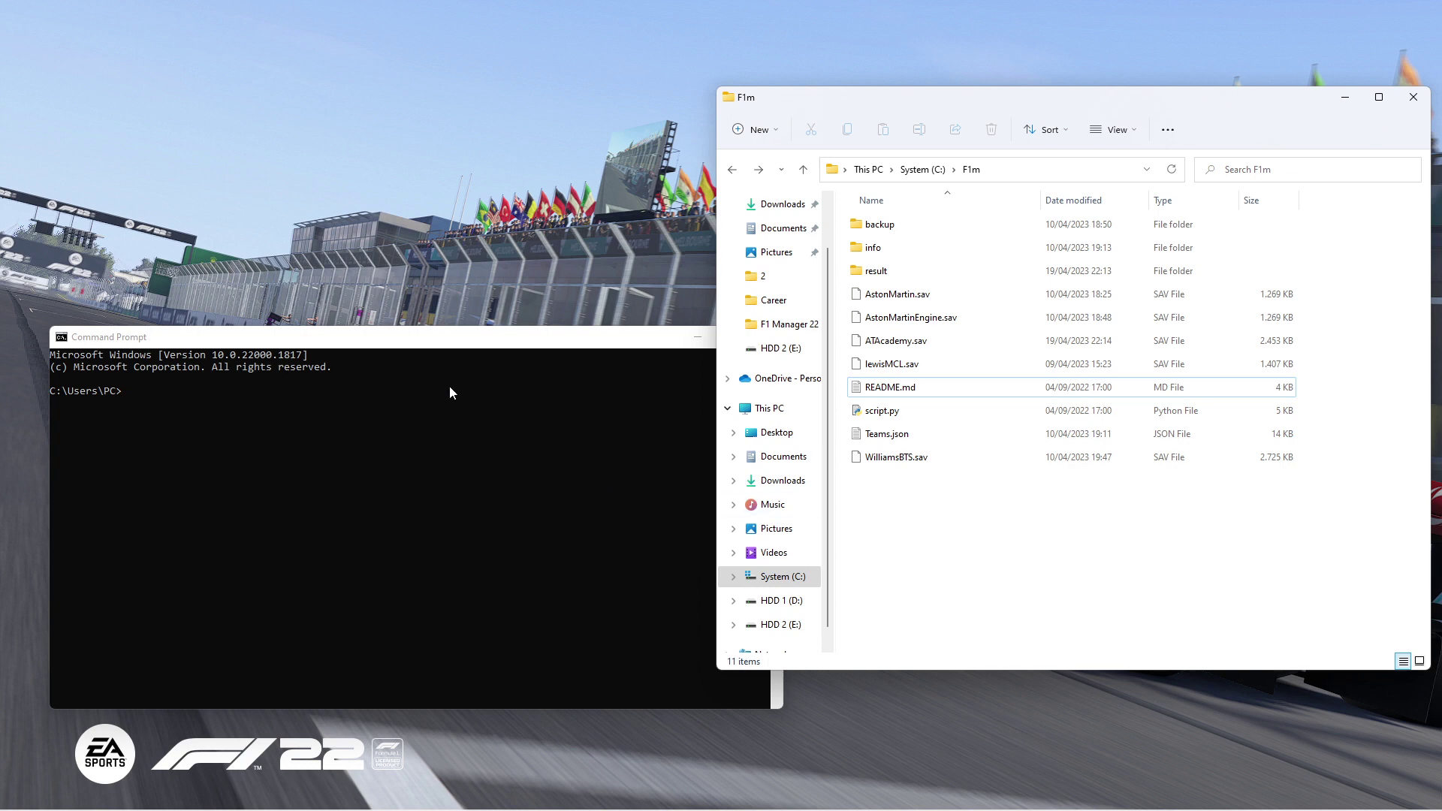
pyautogui.click(399, 338)
pyautogui.moveTo(364, 346); pyautogui.dragTo(341, 120)
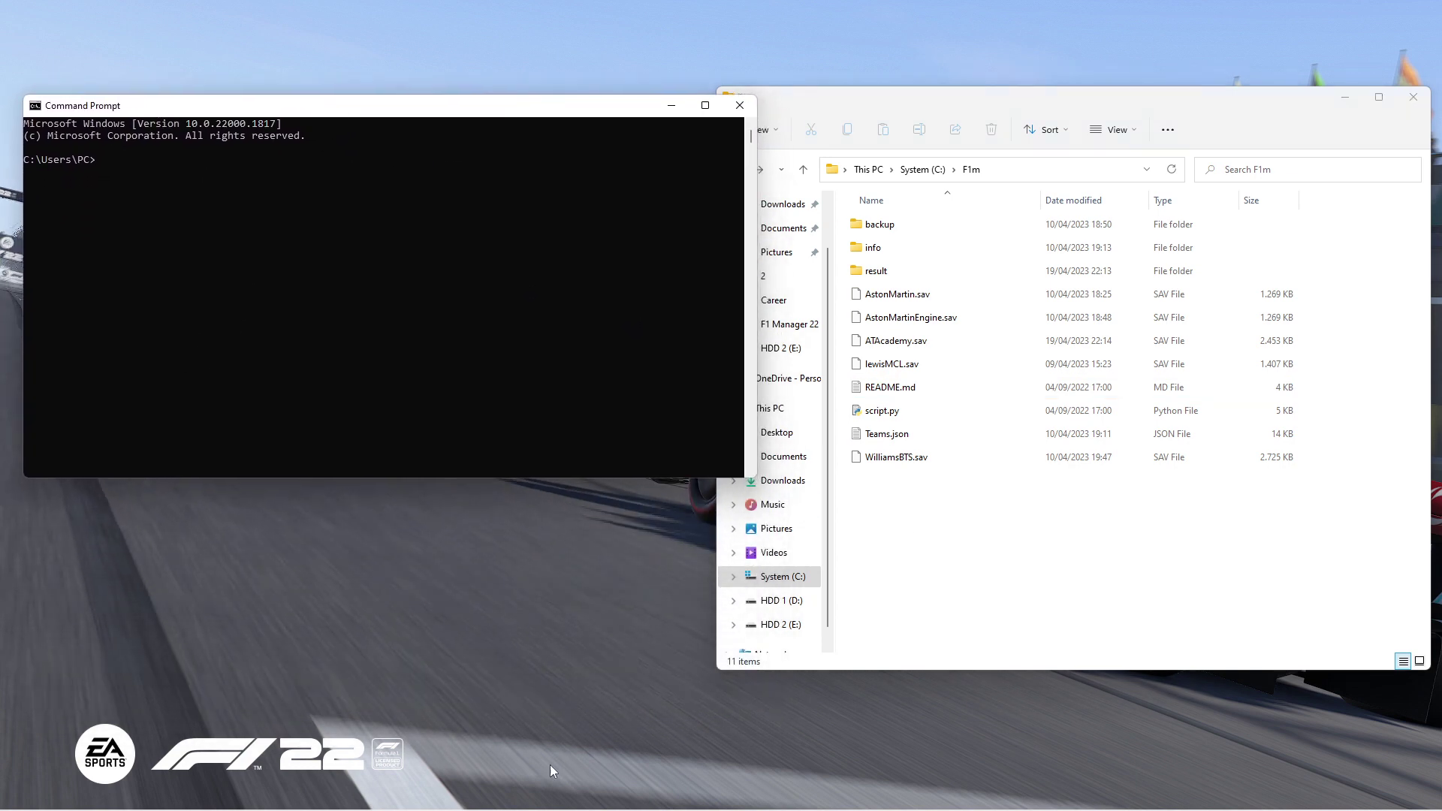
pyautogui.click(556, 802)
pyautogui.write('cmd')
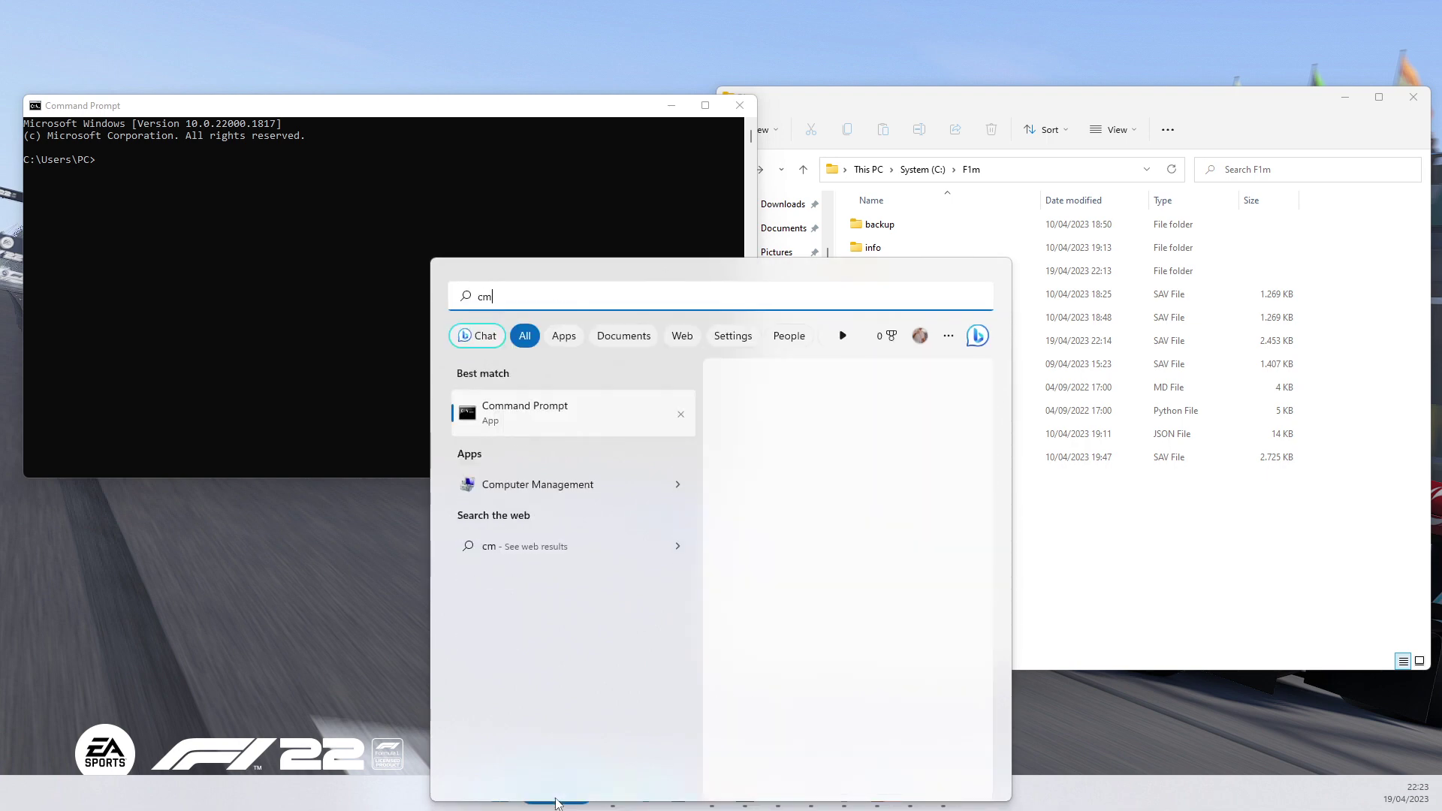
pyautogui.click(236, 354)
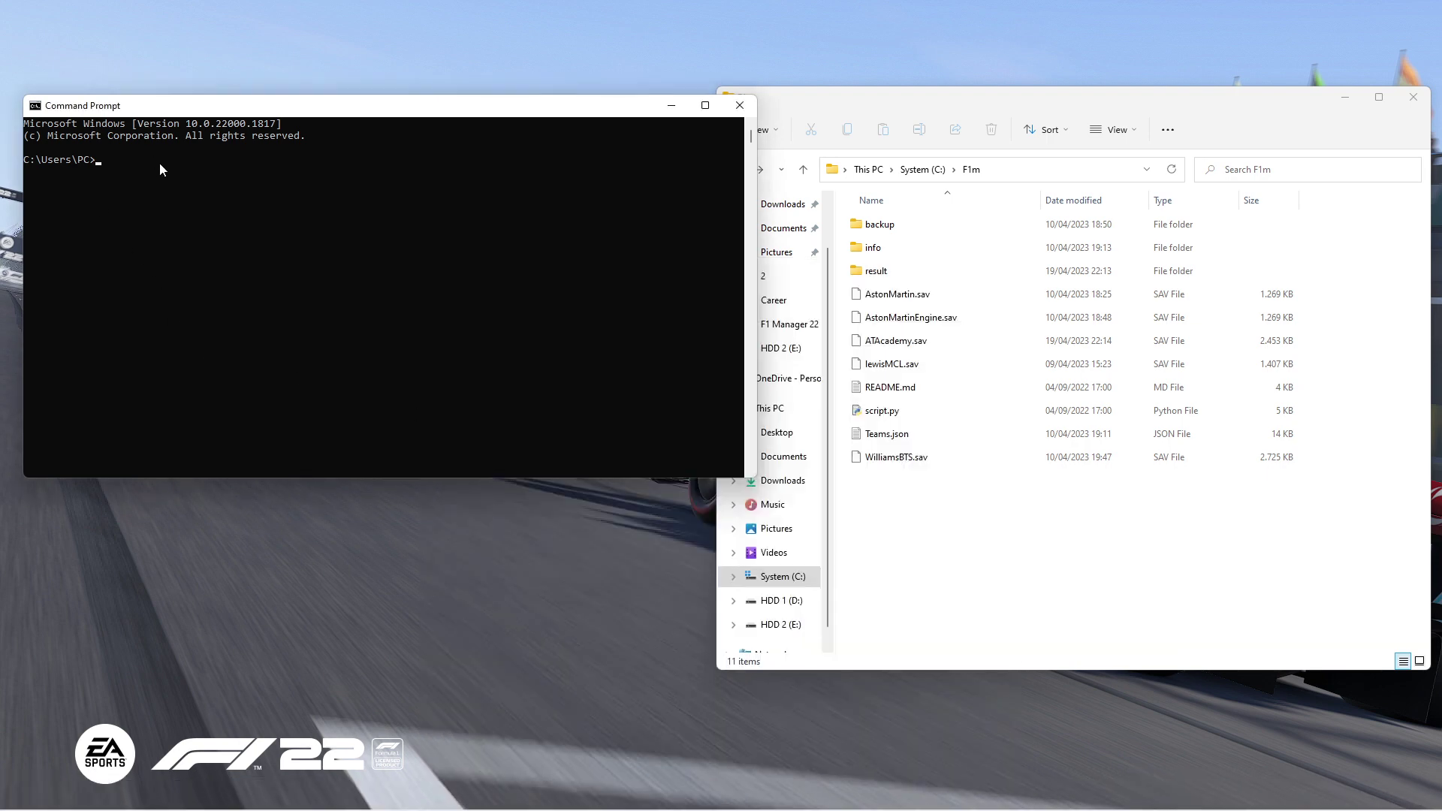
# Change the Command Prompt directory to C:\F1m with cd, using the path copied from the F1m folder window
pyautogui.click(999, 111)
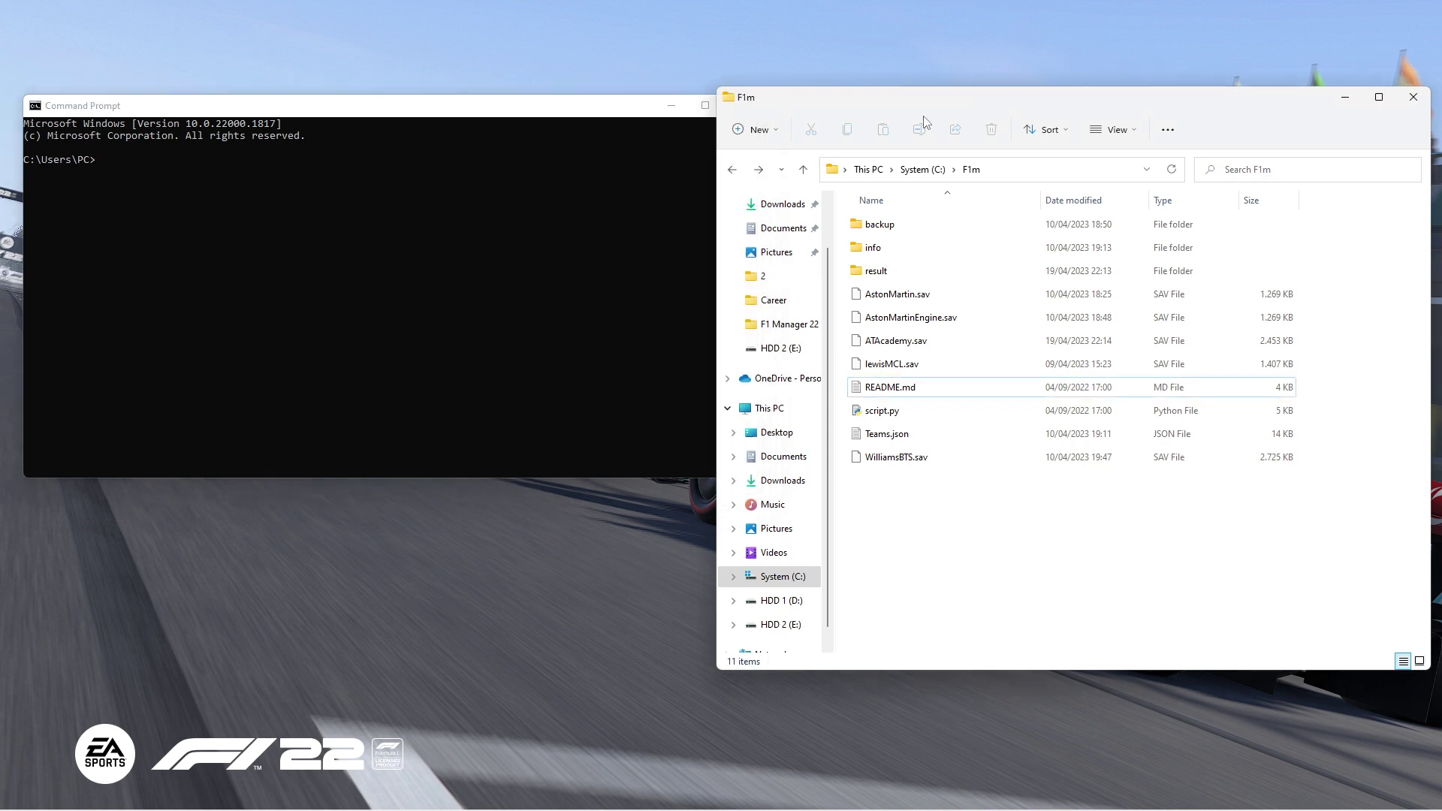
pyautogui.click(100, 164)
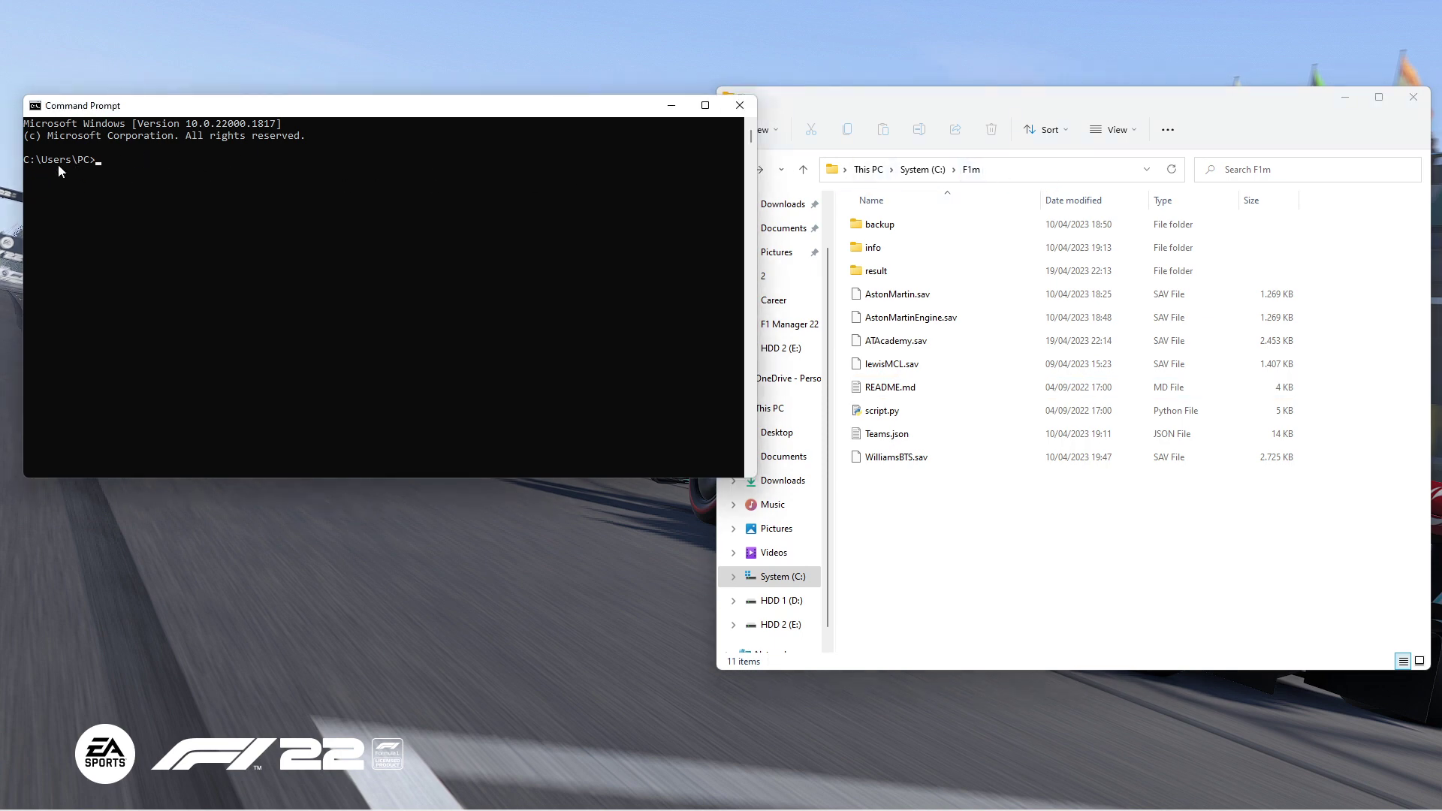
pyautogui.click(119, 158)
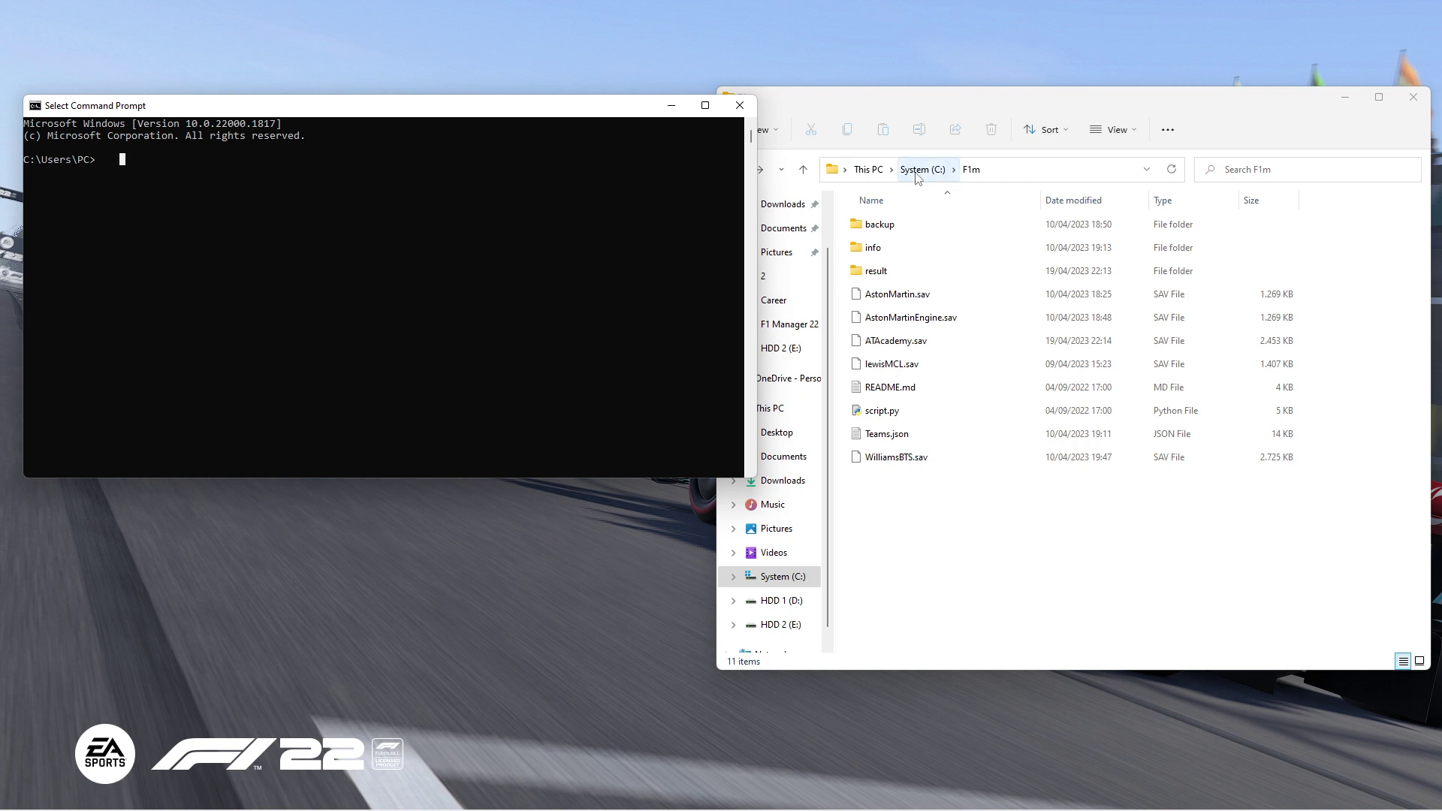
pyautogui.click(152, 177)
pyautogui.write('cd')
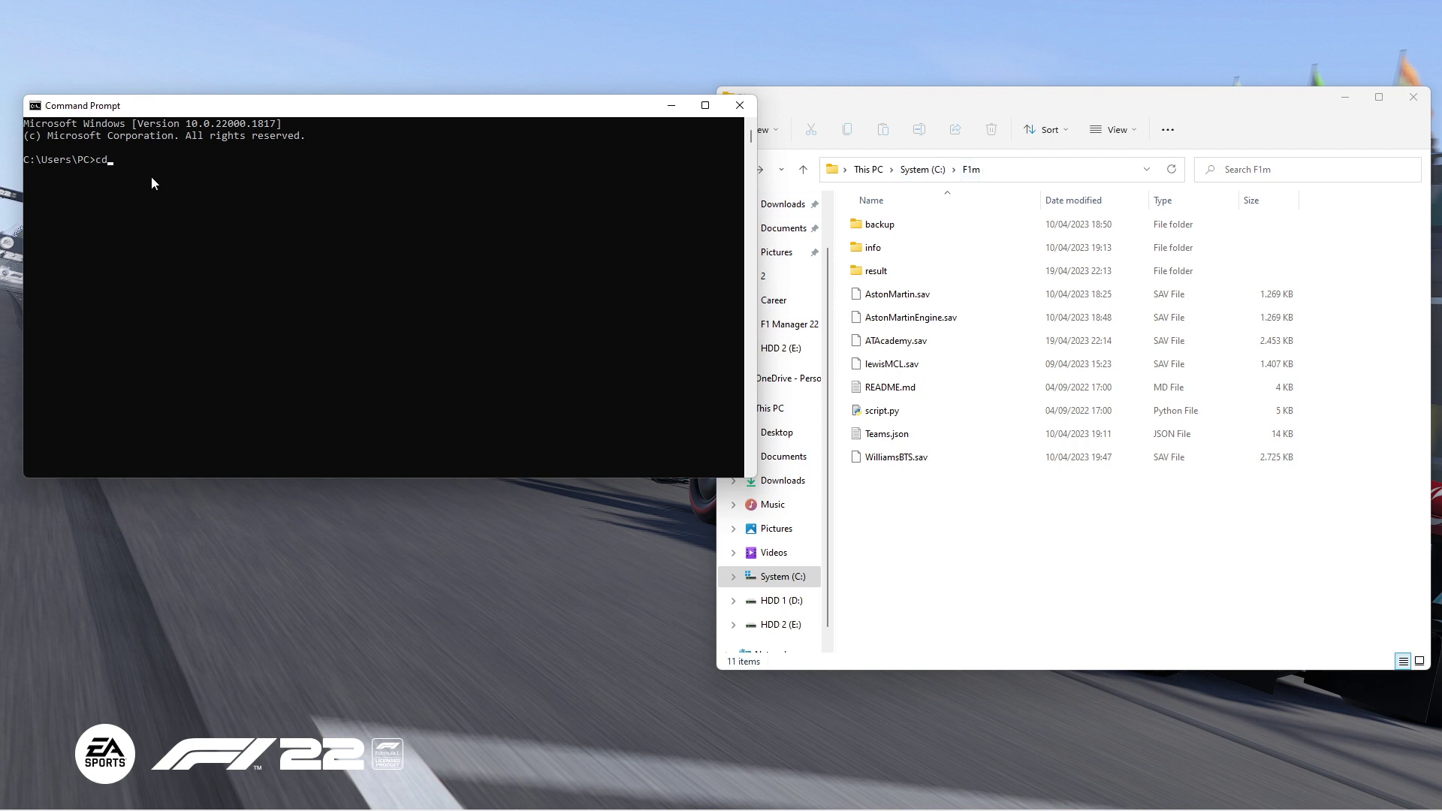
pyautogui.click(938, 170)
pyautogui.hotkey('ctrl', 'c')
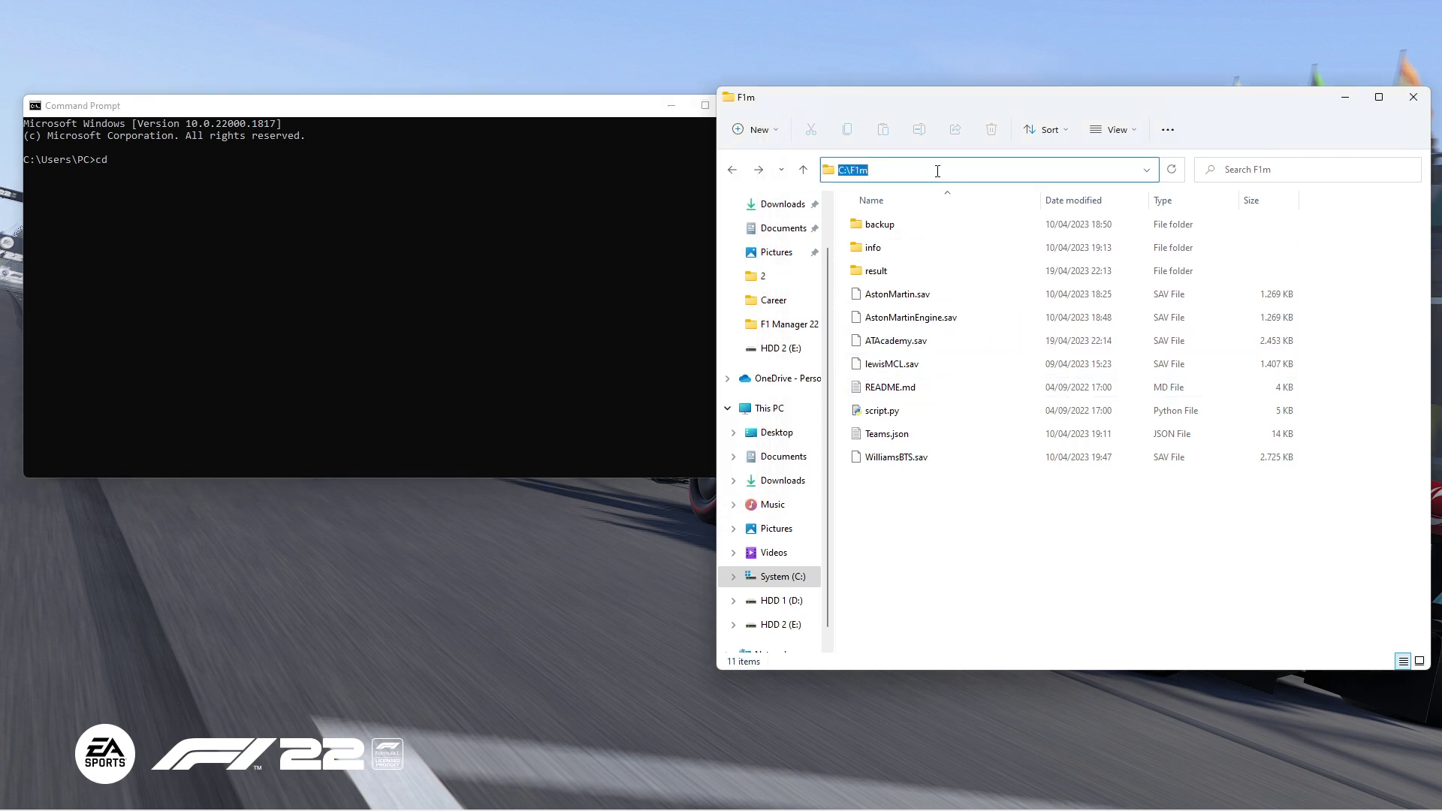
pyautogui.click(198, 172)
pyautogui.write('cd')
pyautogui.hotkey('ctrl', 'v')
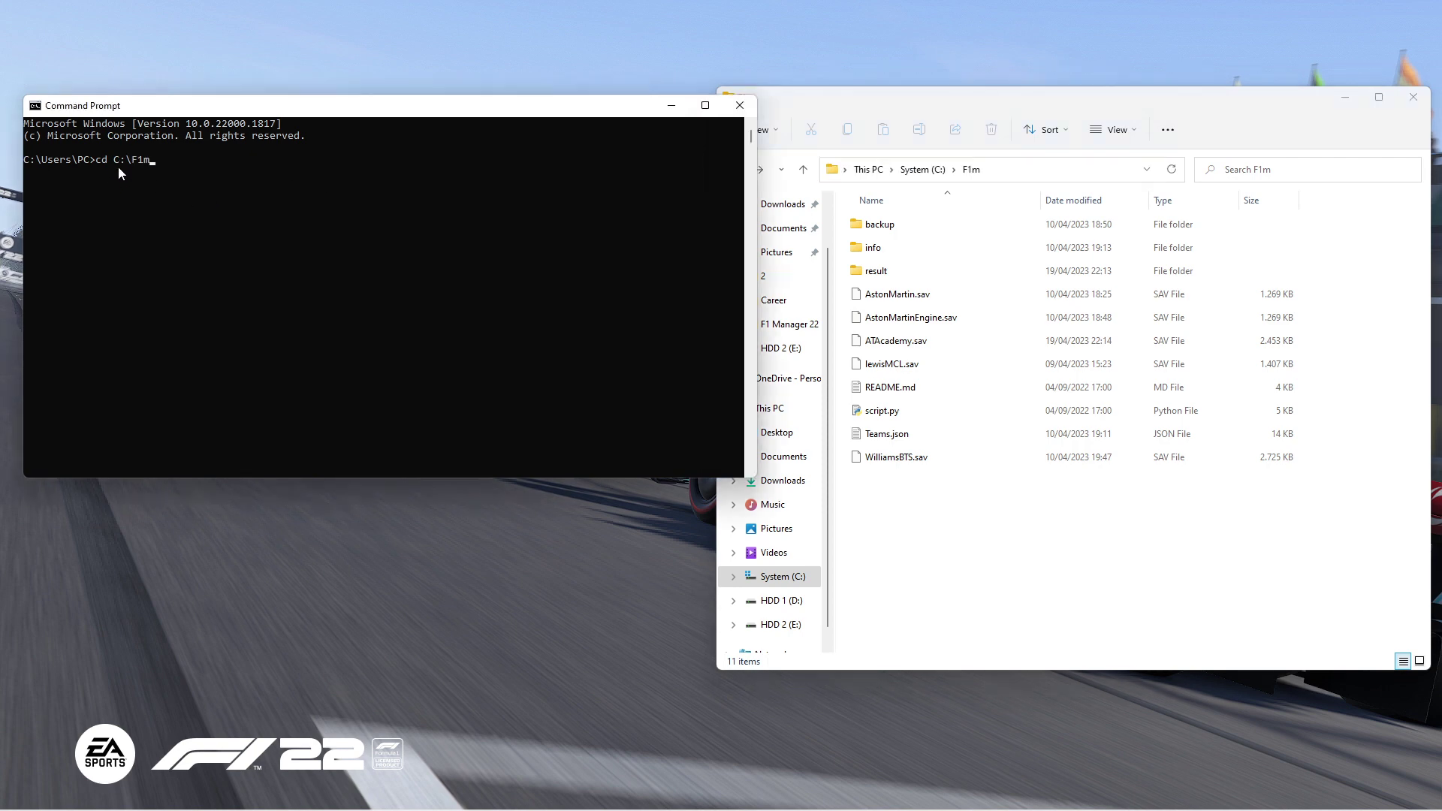
pyautogui.press('Return')
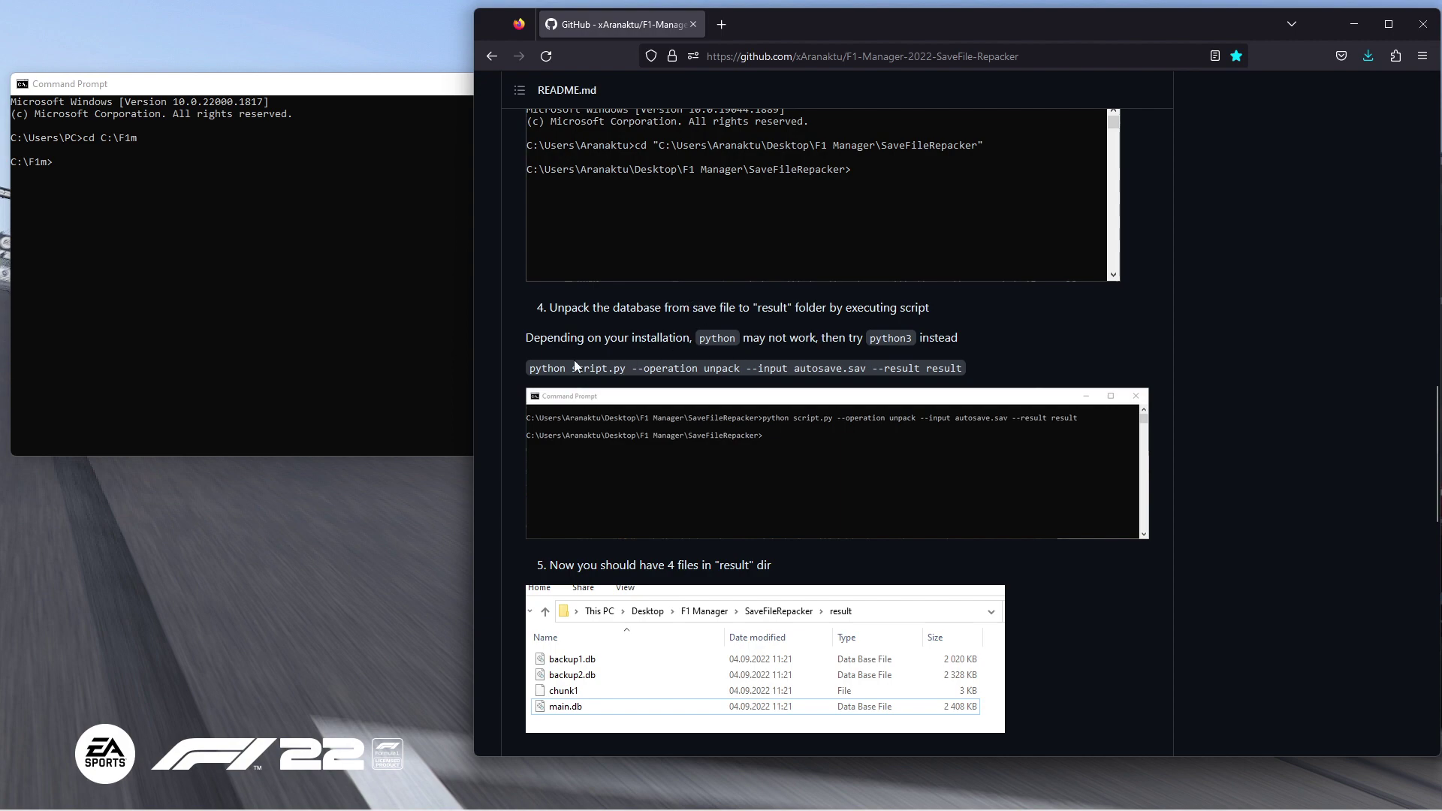
# Review the Save Files Location, Safety First and Unpacking sections of the repository's README on GitHub
pyautogui.scroll(15, 826, 384)
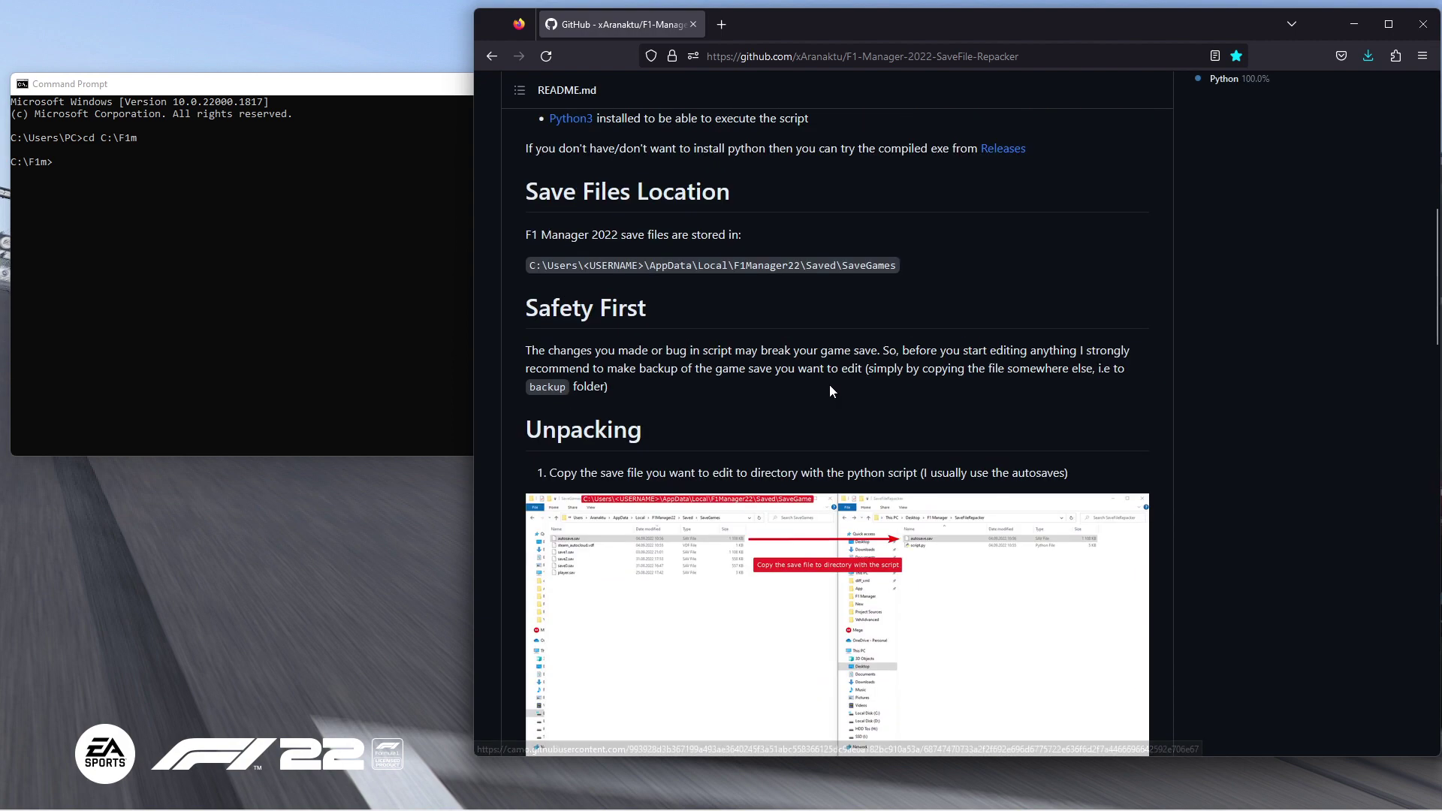
pyautogui.scroll(-6, 829, 389)
pyautogui.scroll(-4, 669, 560)
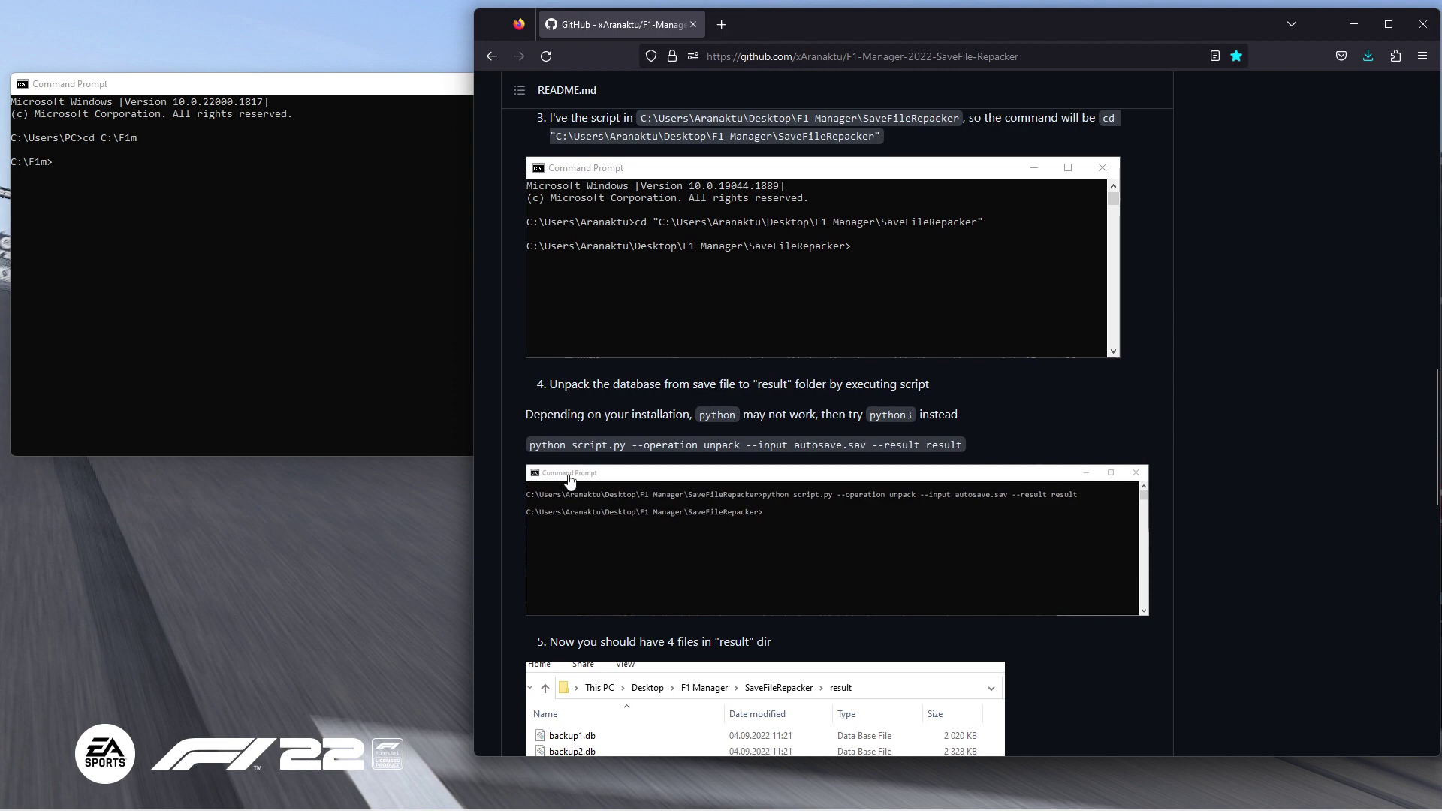
pyautogui.scroll(8, 781, 490)
pyautogui.scroll(-9, 766, 482)
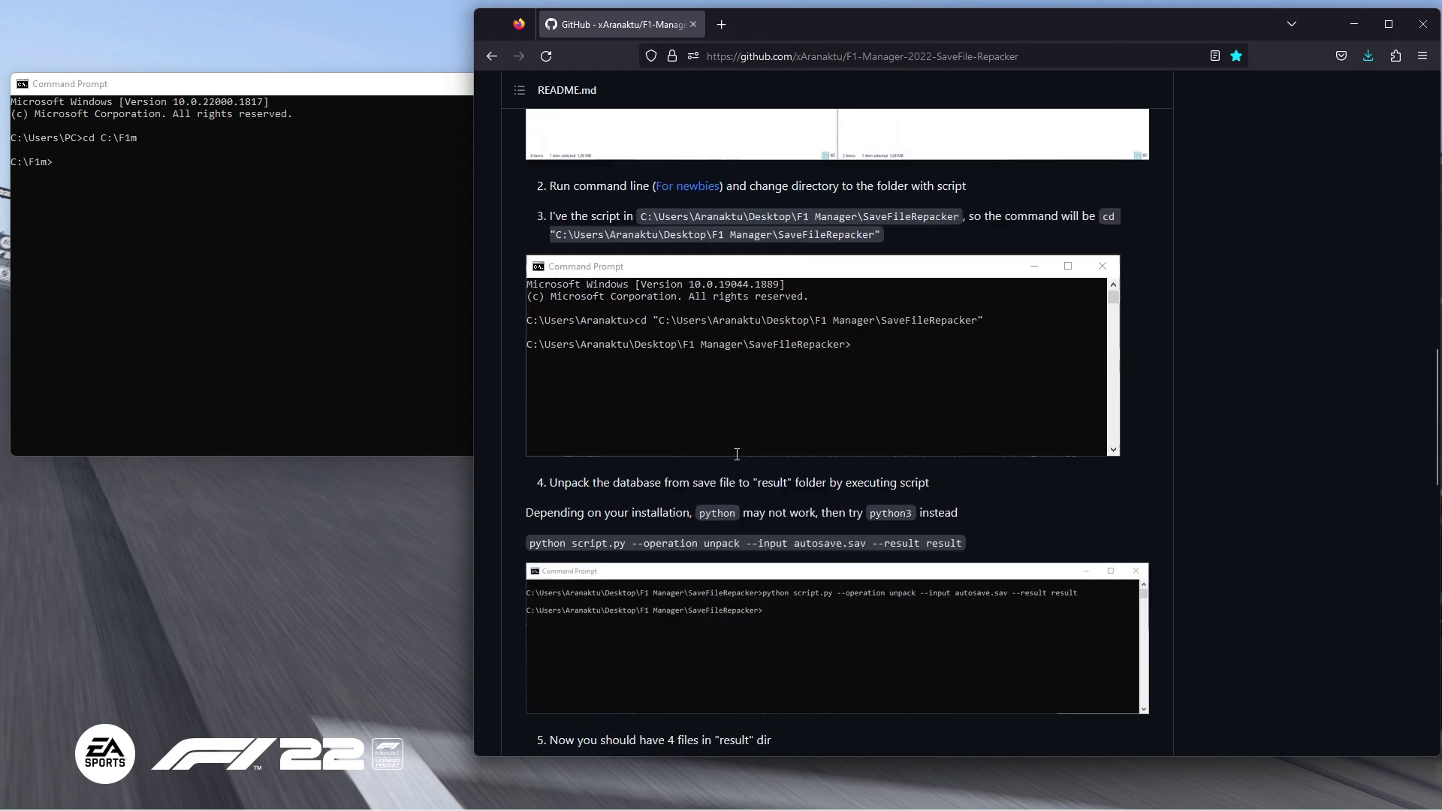
# Move the browser aside and bring up README.md in Notepad, positioned clear of the GitHub unpacking instructions
pyautogui.moveTo(920, 26); pyautogui.dragTo(487, 29)
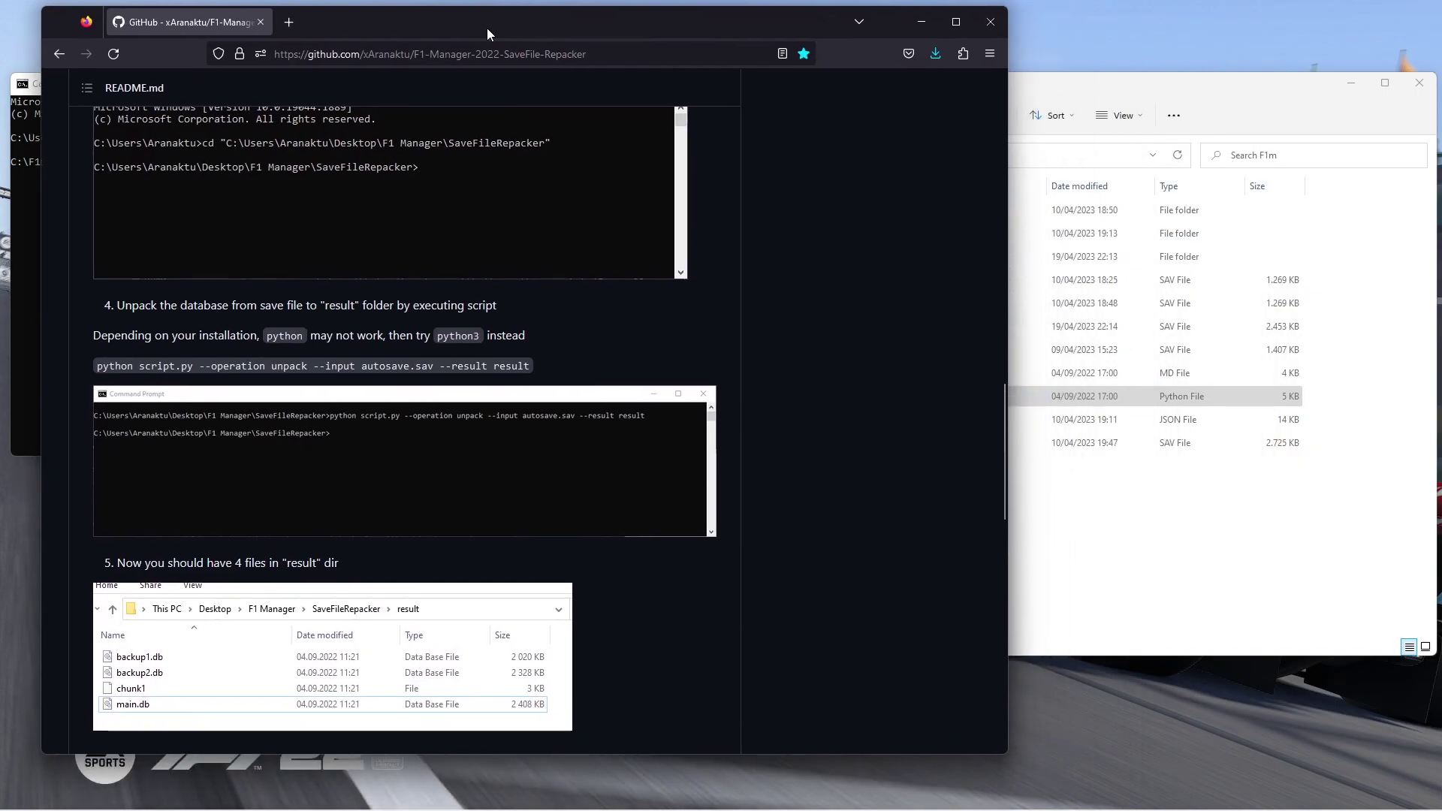
pyautogui.click(1098, 126)
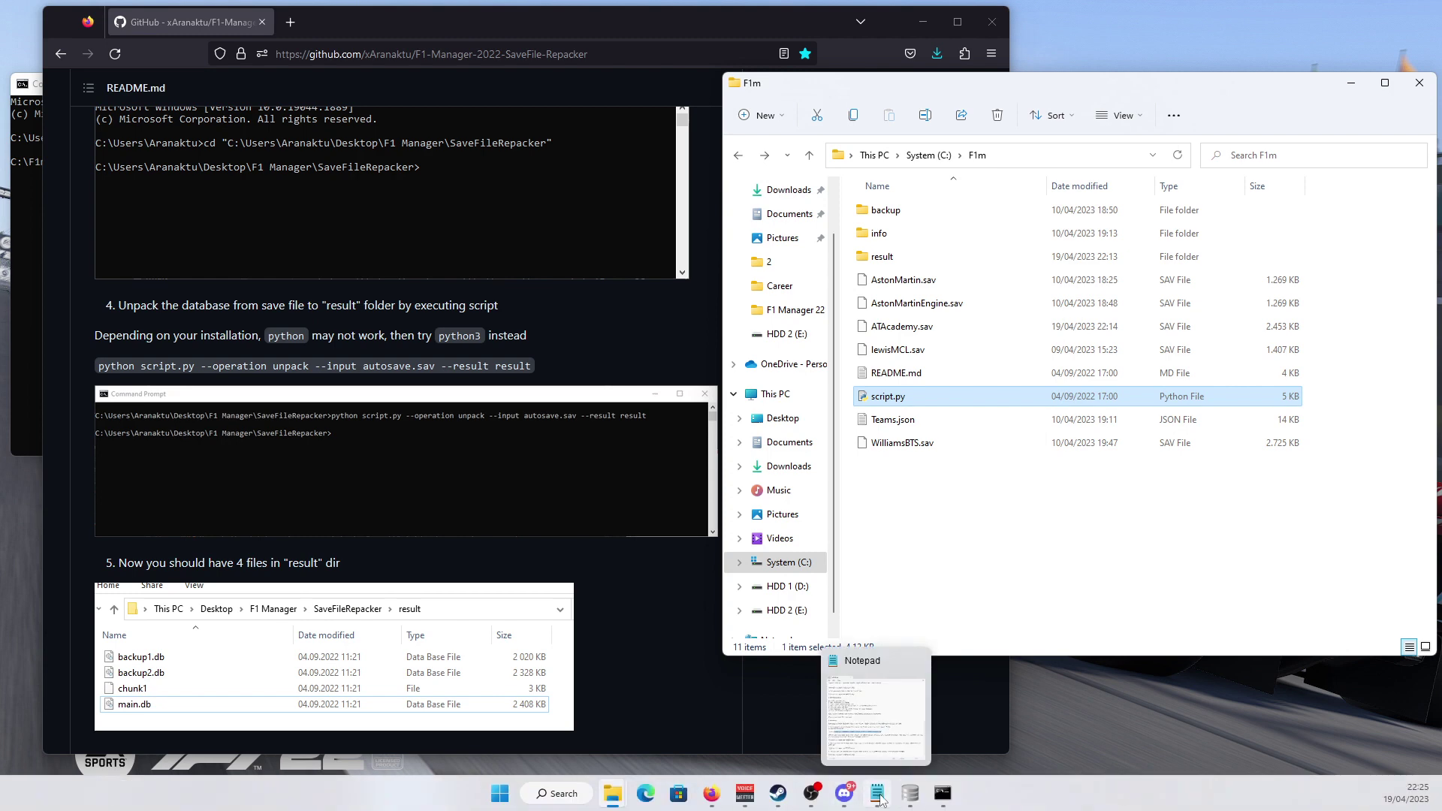
pyautogui.click(877, 793)
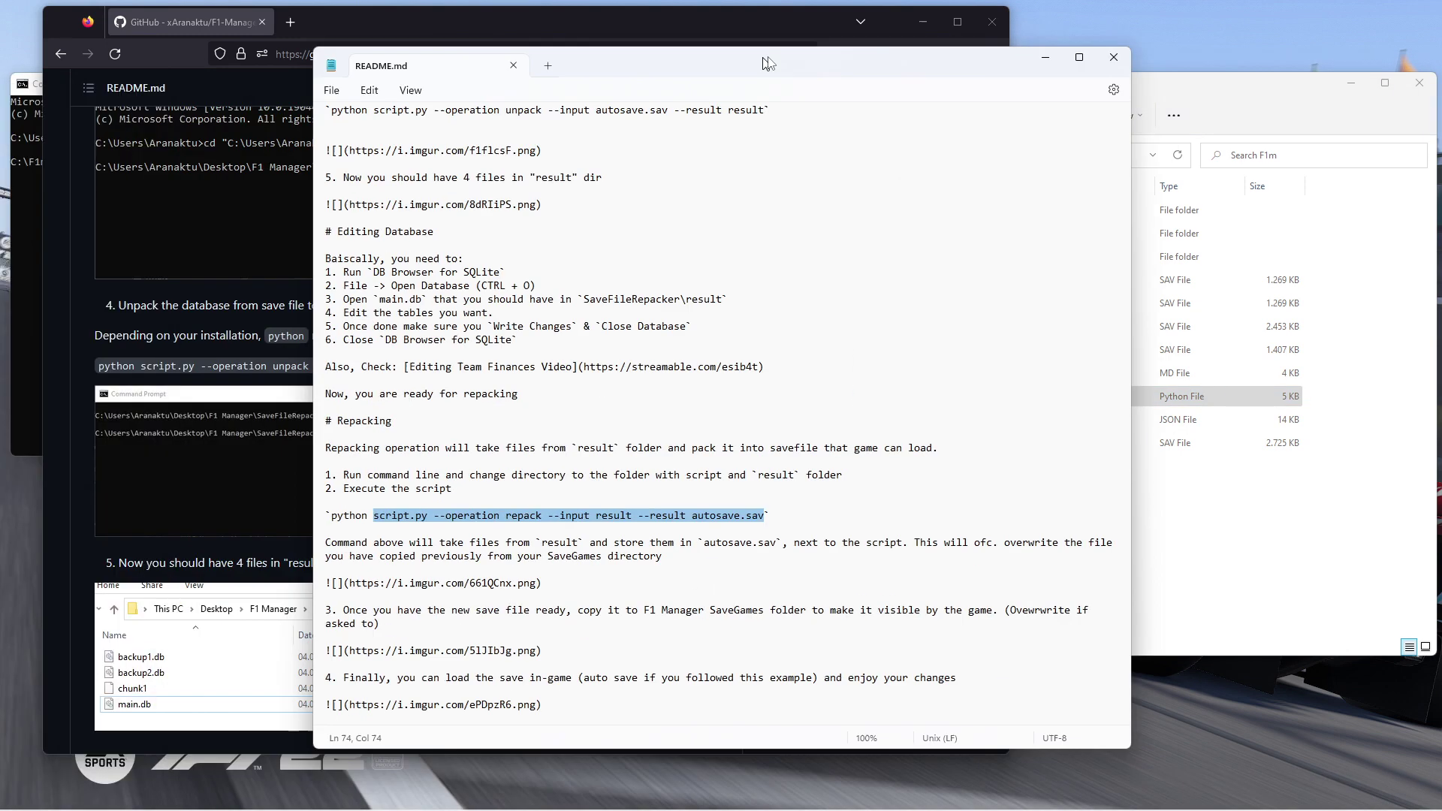
pyautogui.moveTo(1018, 51); pyautogui.dragTo(1047, 55)
# Copy "script.py --operation unpack --input autosave.sav --result result" from README.md's Unpacking section into Command Prompt, and put the browser and Notepad away
pyautogui.scroll(6, 746, 359)
pyautogui.scroll(-5, 746, 359)
pyautogui.scroll(15, 746, 358)
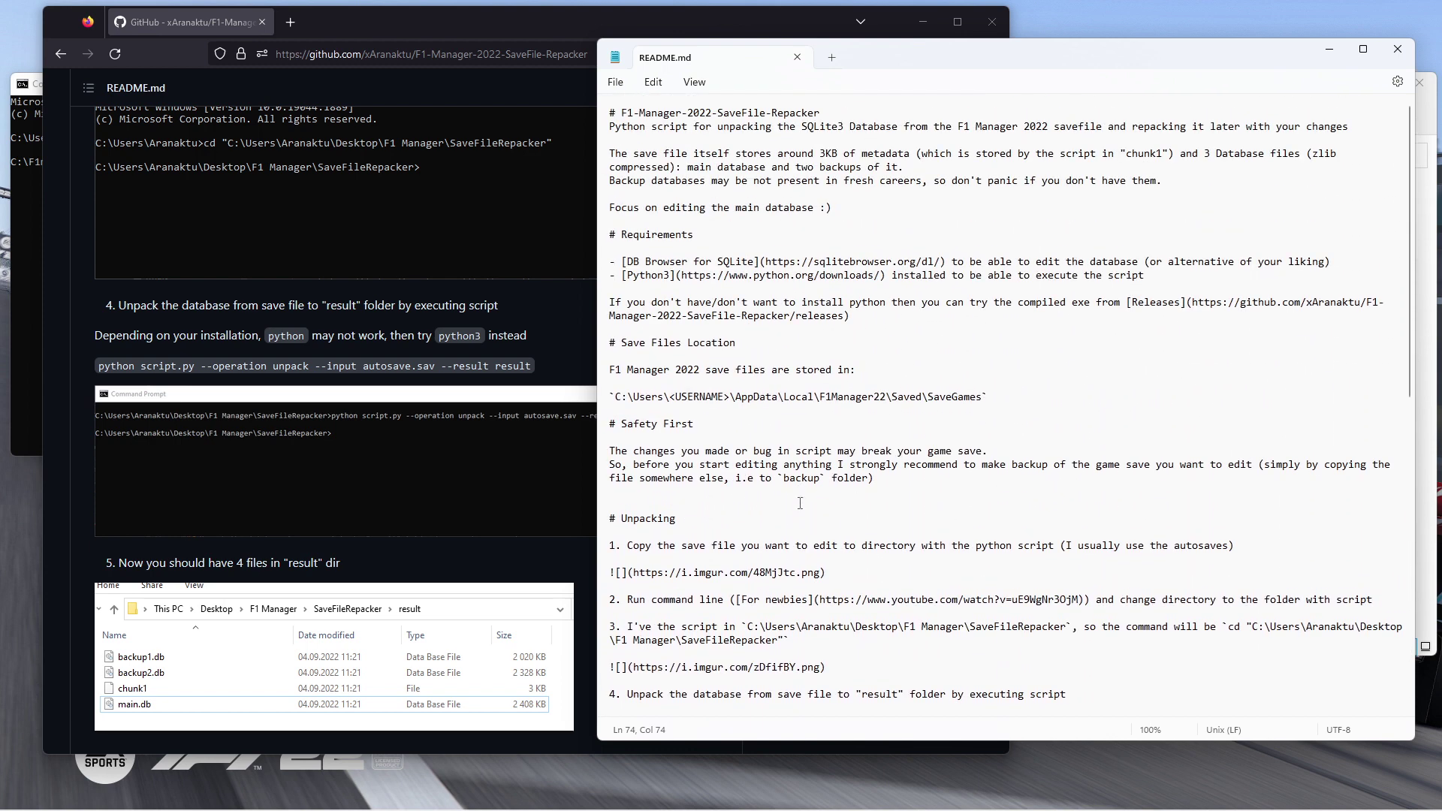
pyautogui.scroll(-4, 714, 470)
pyautogui.click(676, 440)
pyautogui.scroll(-1, 646, 473)
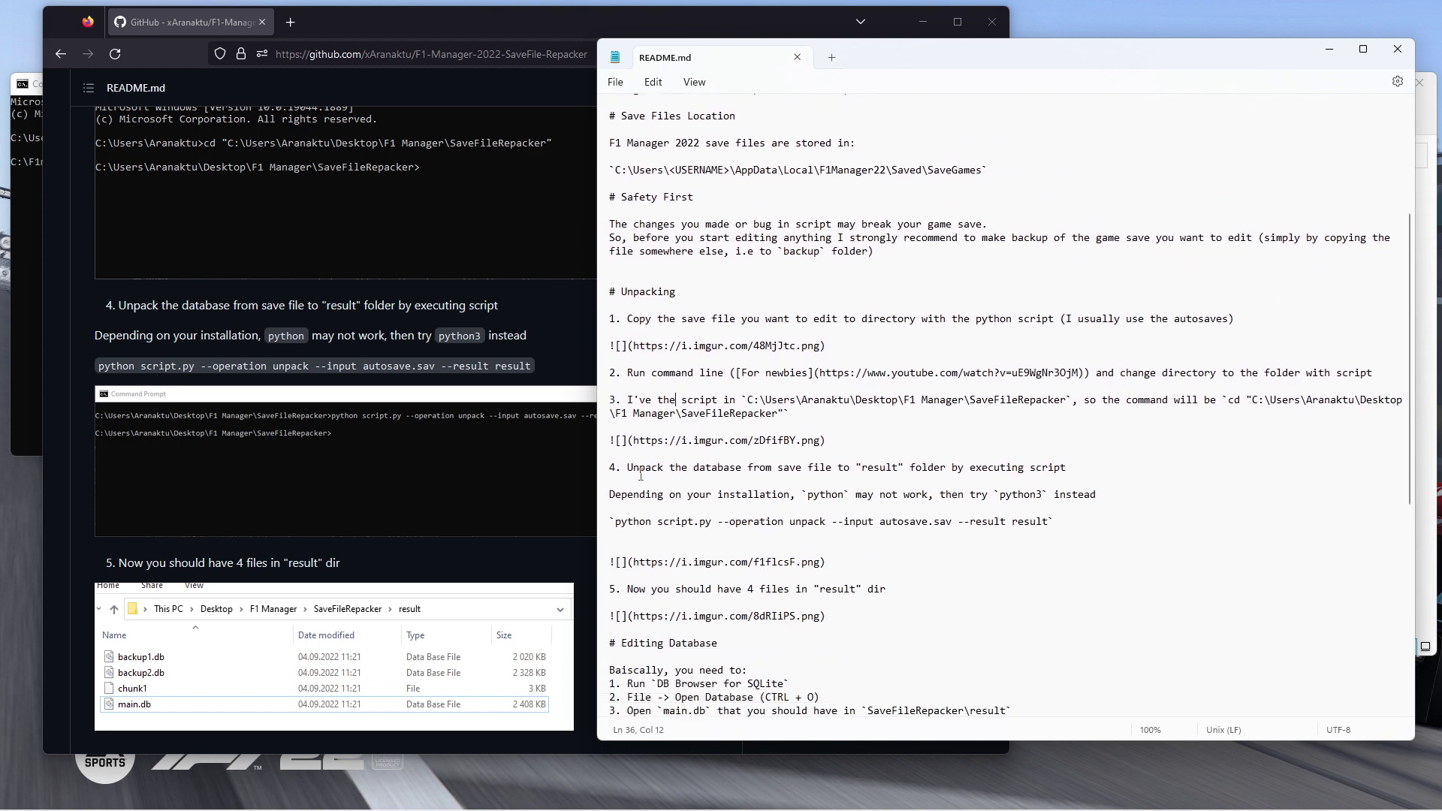
pyautogui.moveTo(658, 521); pyautogui.dragTo(1045, 523)
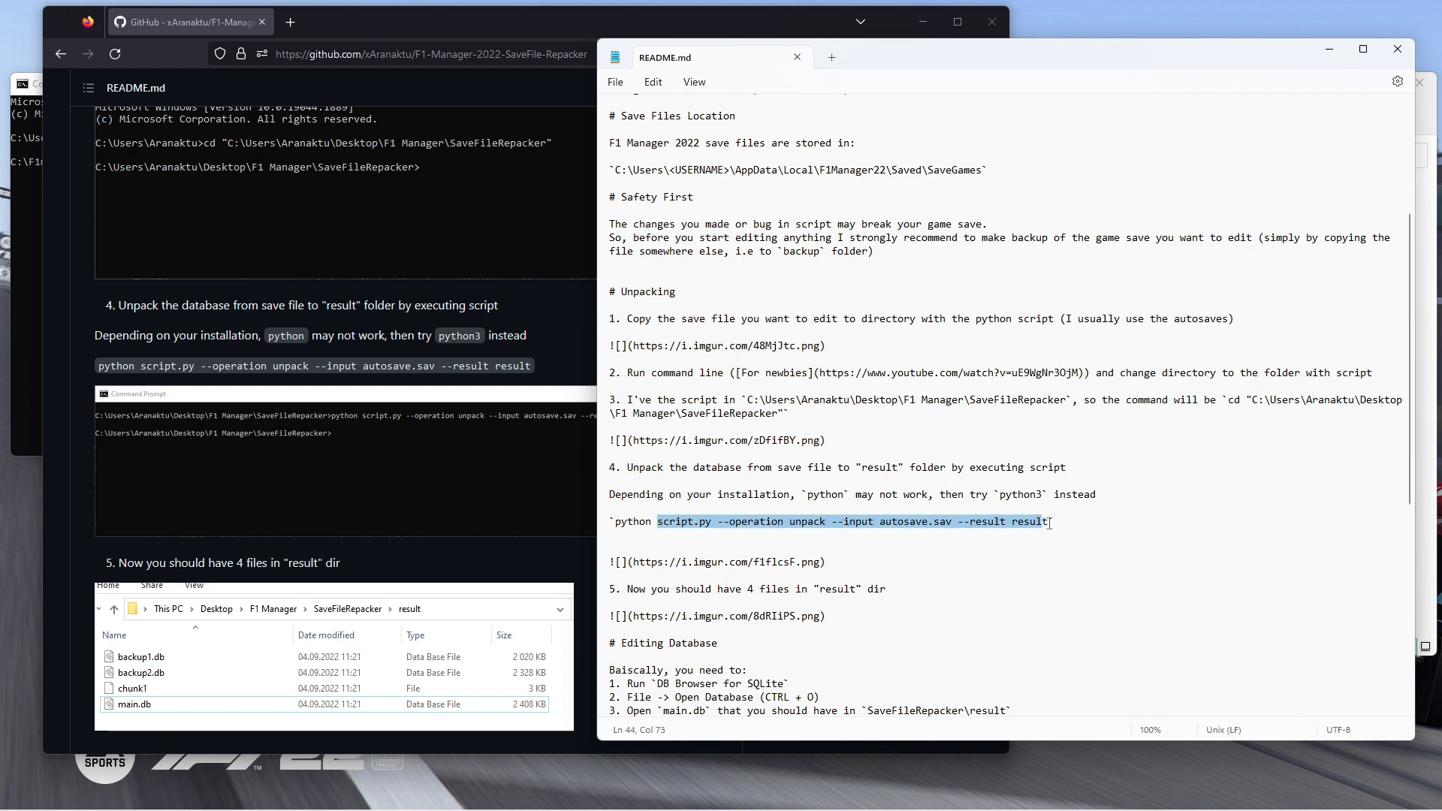
pyautogui.click(659, 522)
pyautogui.moveTo(660, 521); pyautogui.dragTo(1050, 523)
pyautogui.click(935, 31)
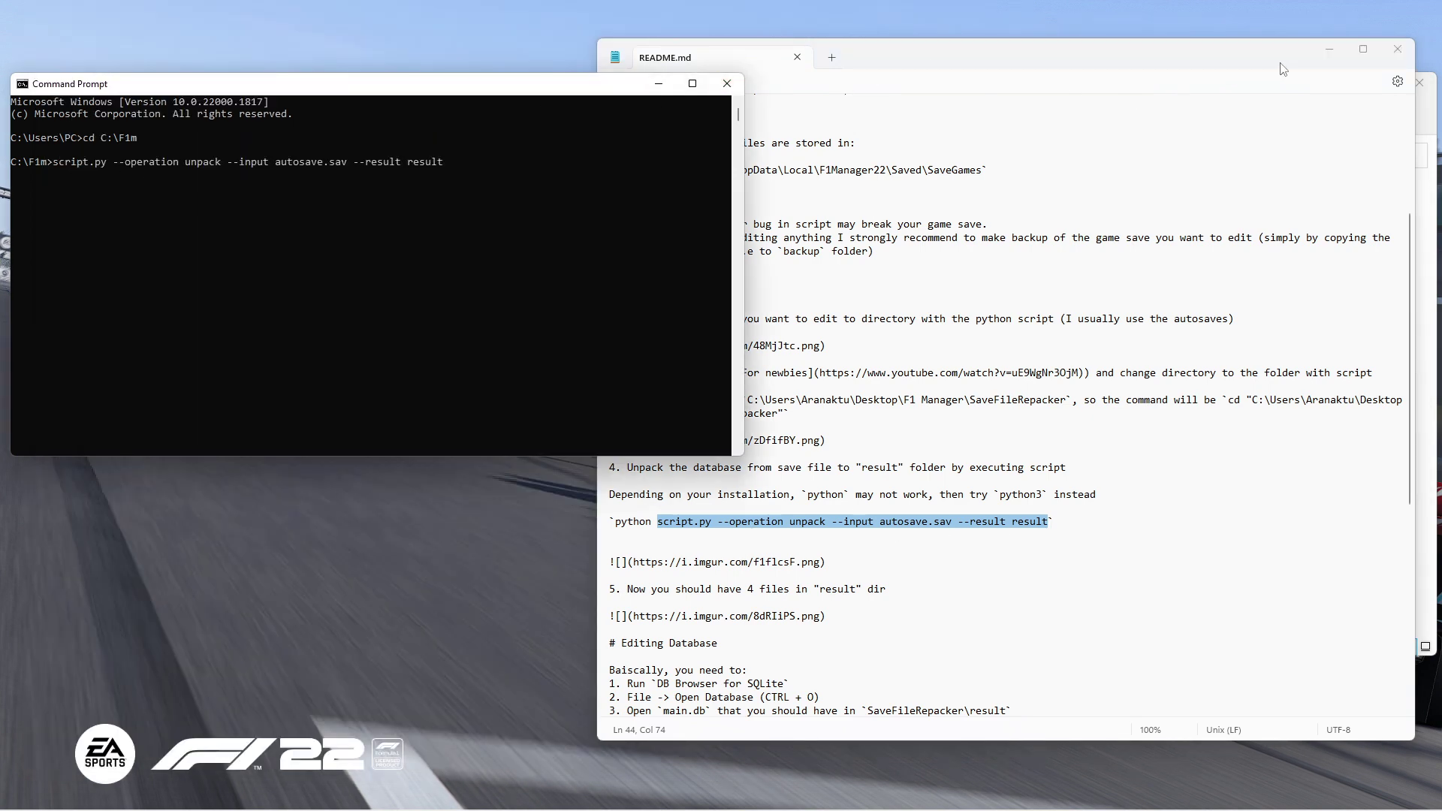
pyautogui.click(1330, 55)
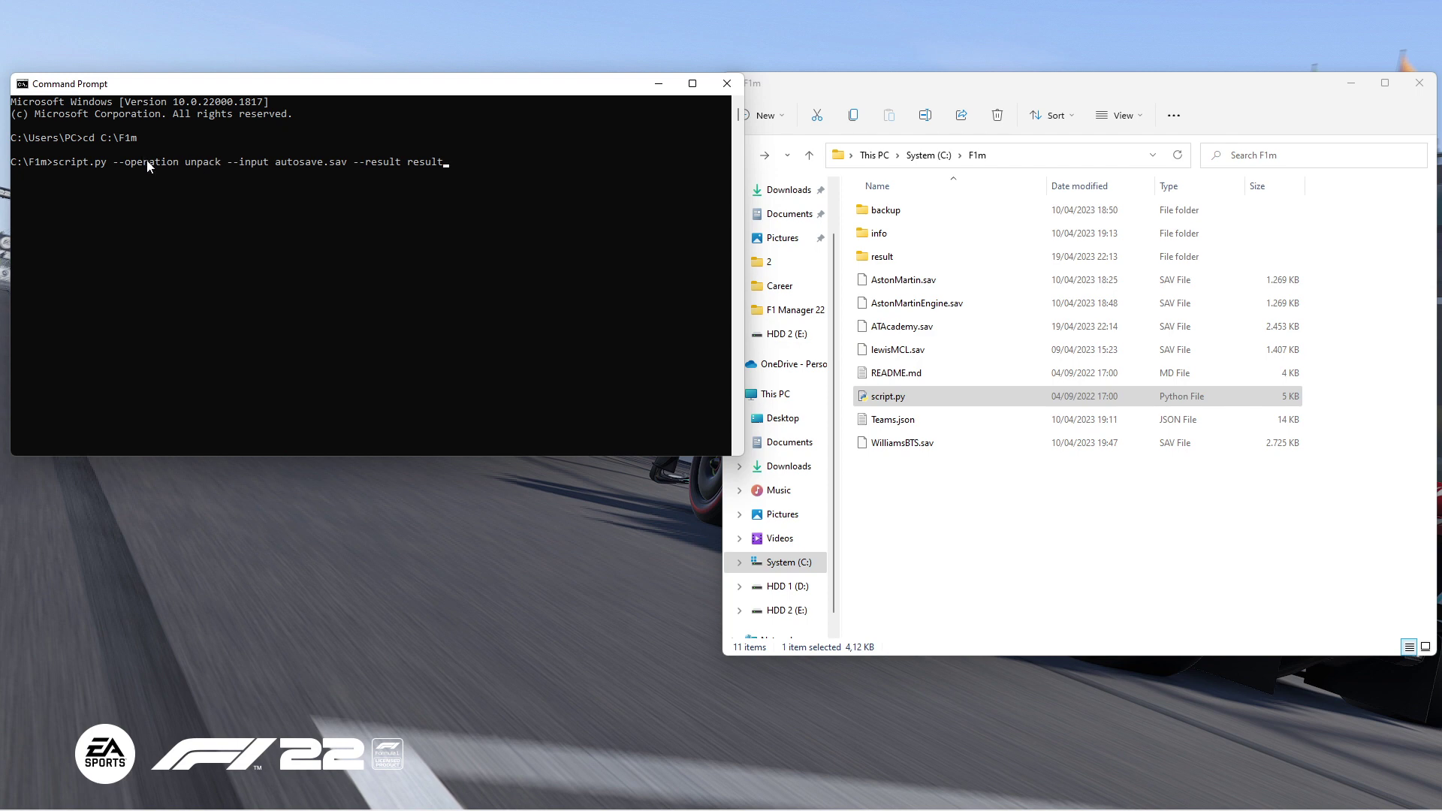
# Change the input file in the pending unpack command from autosave.sav to ATAcademy.sav
pyautogui.click(260, 162)
pyautogui.click(326, 163)
pyautogui.press('Escape')
pyautogui.press('BackSpace')
pyautogui.press('BackSpace')
pyautogui.press('BackSpace')
pyautogui.press('BackSpace')
pyautogui.press('BackSpace')
pyautogui.press('BackSpace')
pyautogui.press('BackSpace')
pyautogui.press('BackSpace')
pyautogui.write('ATAcademy')
# Run the unpack command for ATAcademy.sav and open the result folder in F1m
pyautogui.click(926, 258)
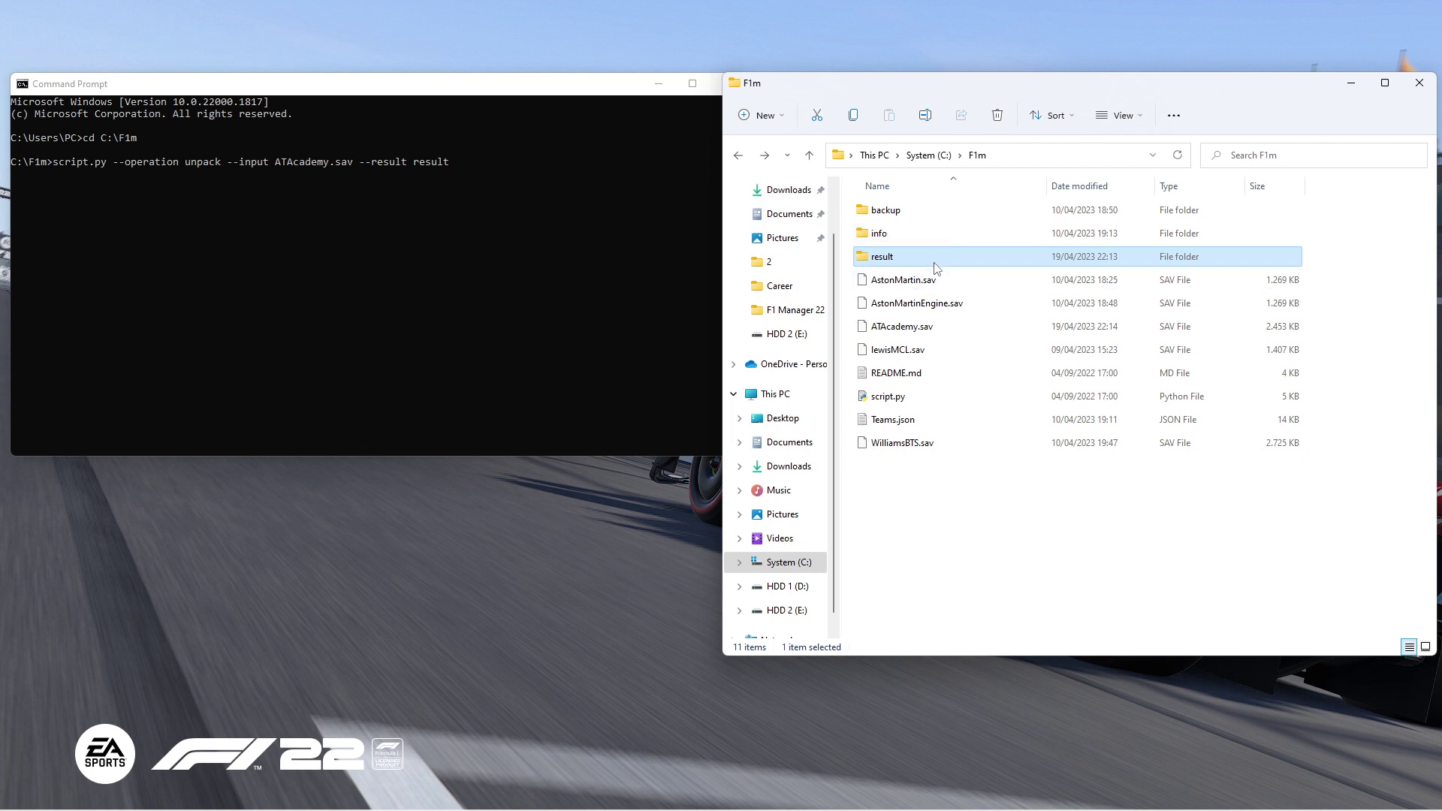
pyautogui.click(546, 248)
pyautogui.click(464, 165)
pyautogui.press('Return')
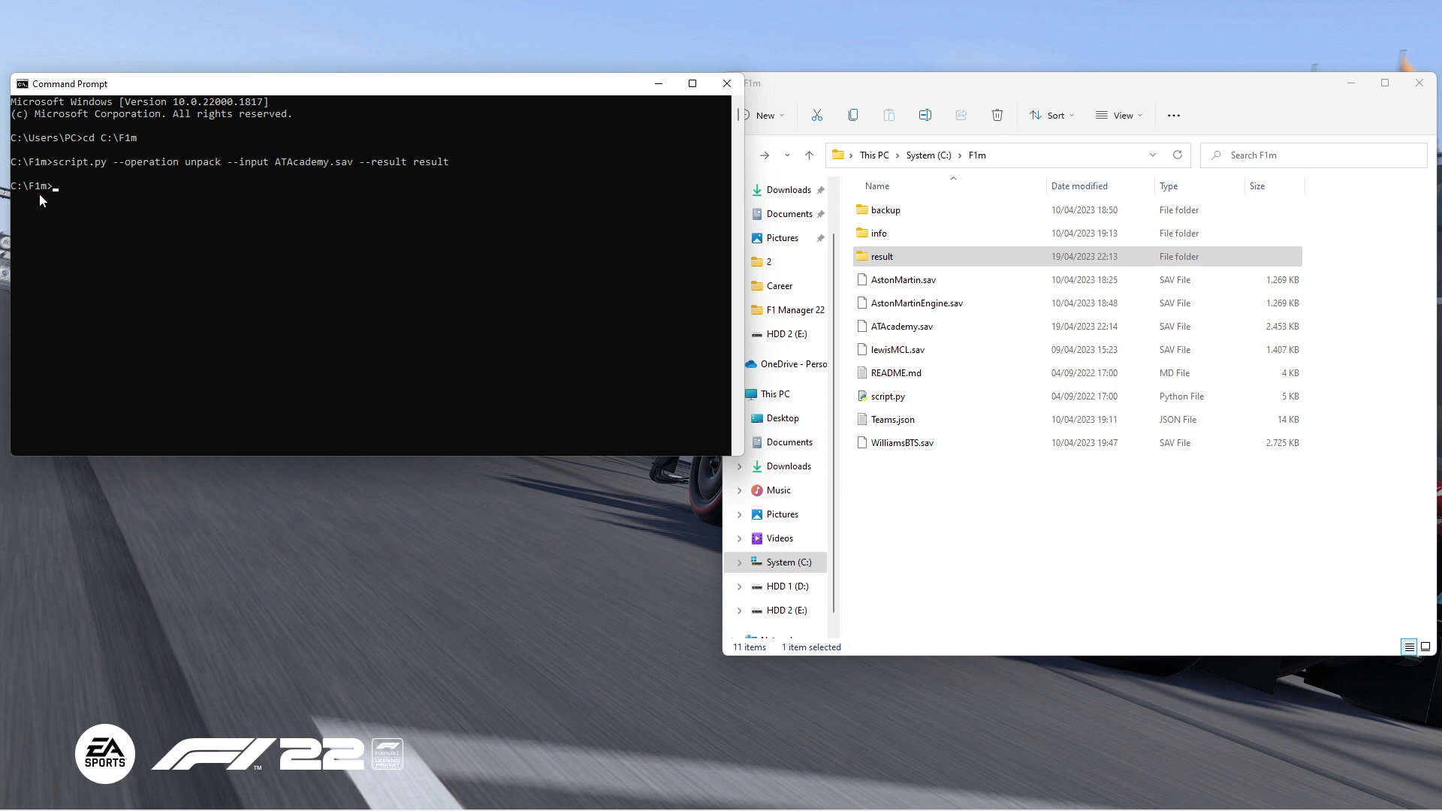
pyautogui.doubleClick(939, 256)
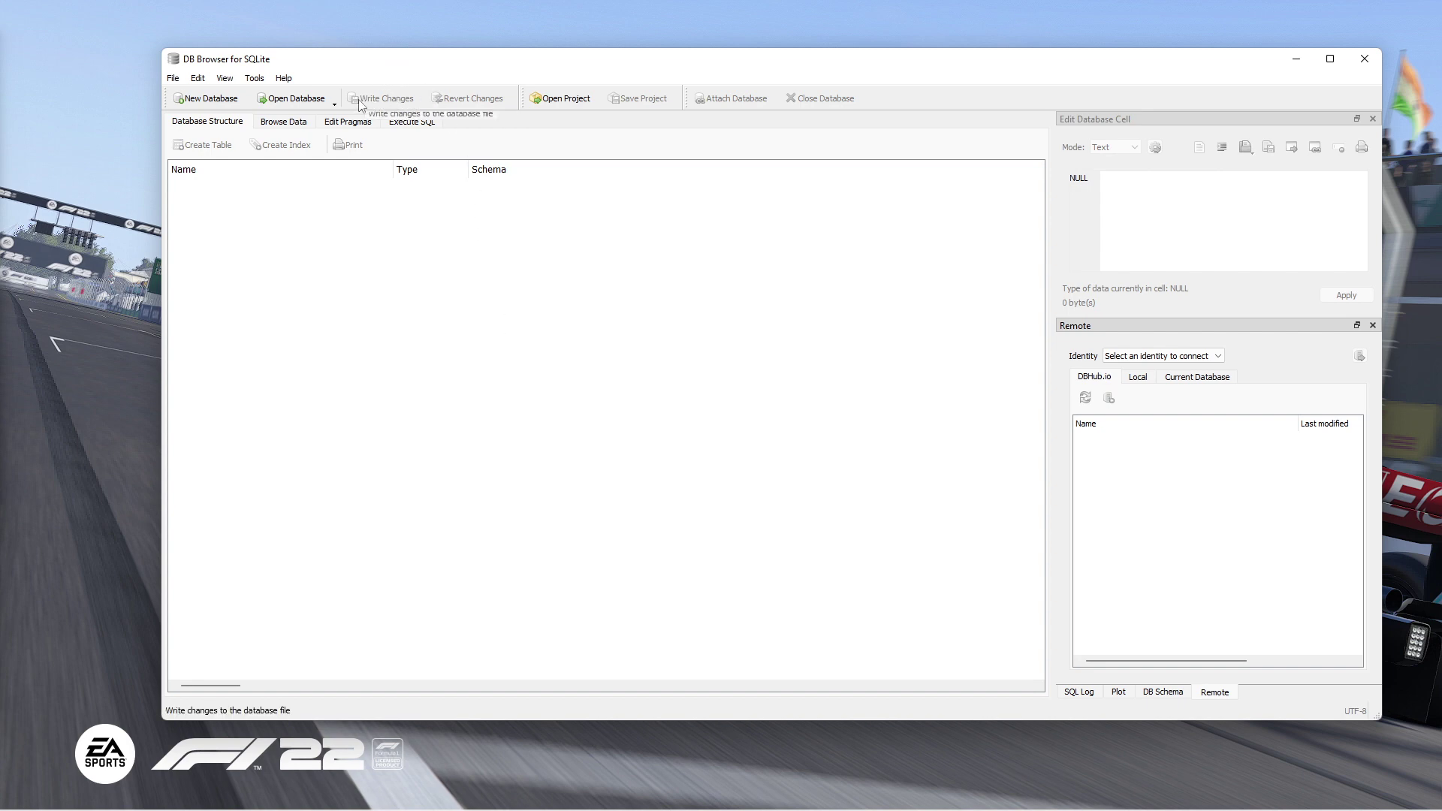
# Switch to DB Browser for SQLite and open the database main.db from C:\F1m\result
pyautogui.click(327, 104)
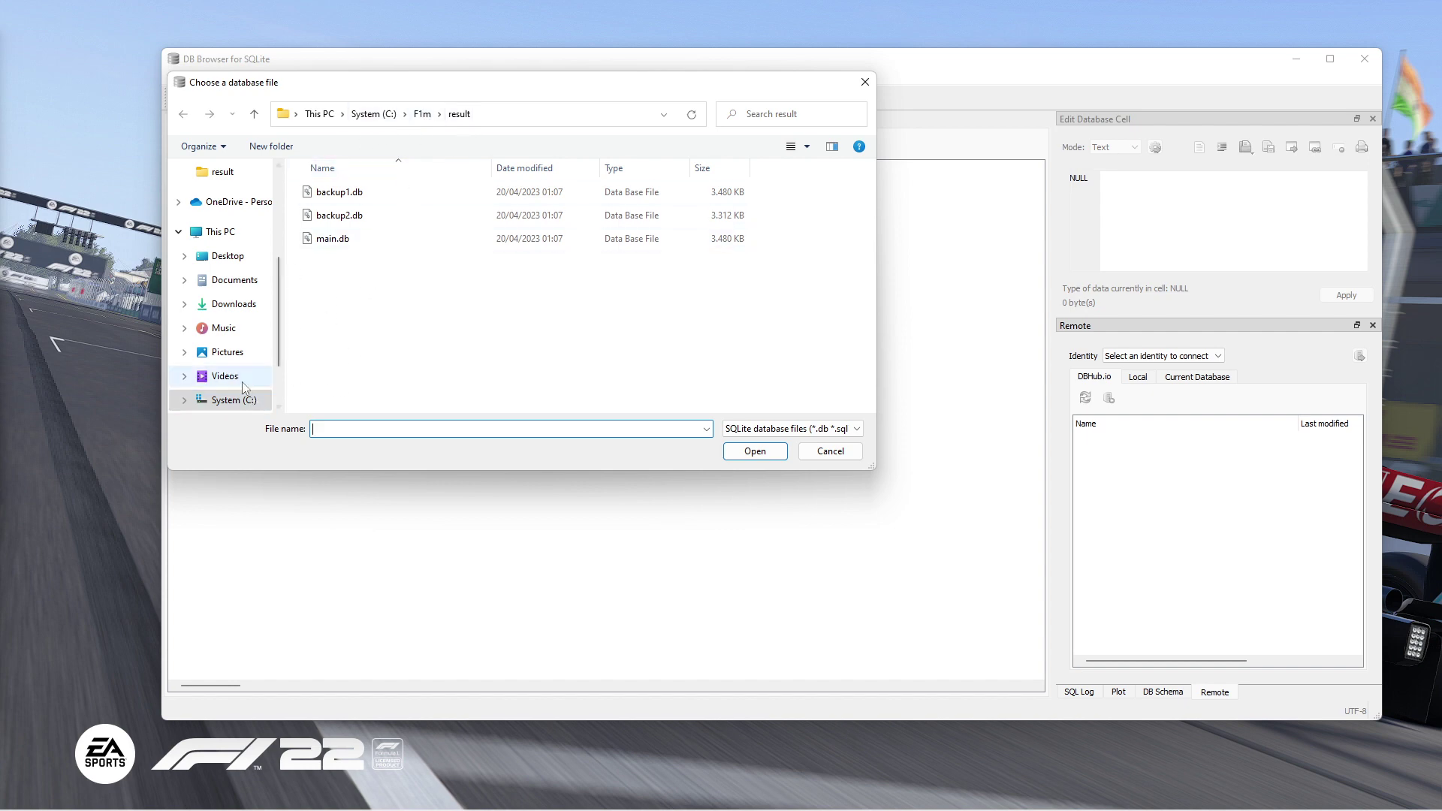
pyautogui.click(374, 120)
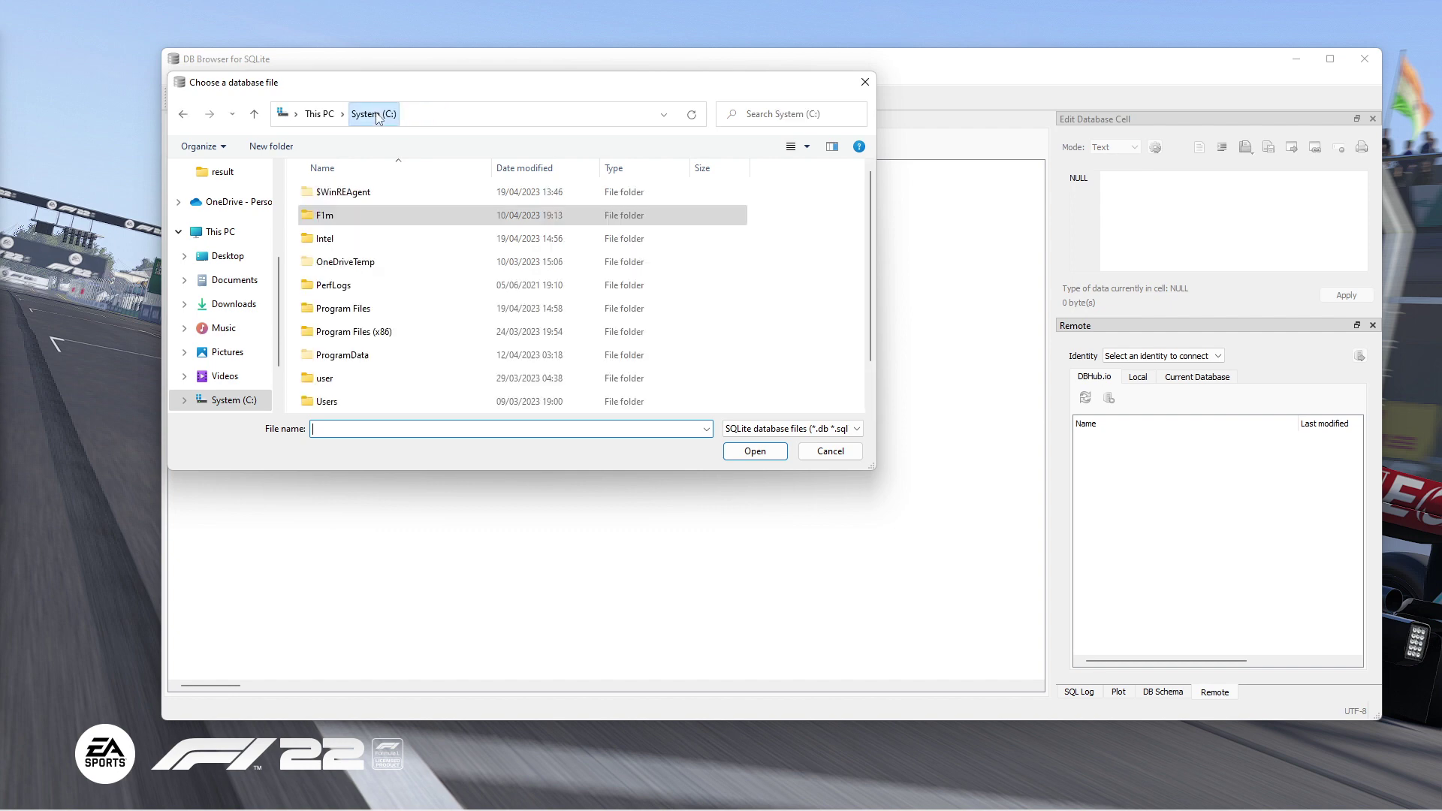
pyautogui.doubleClick(366, 218)
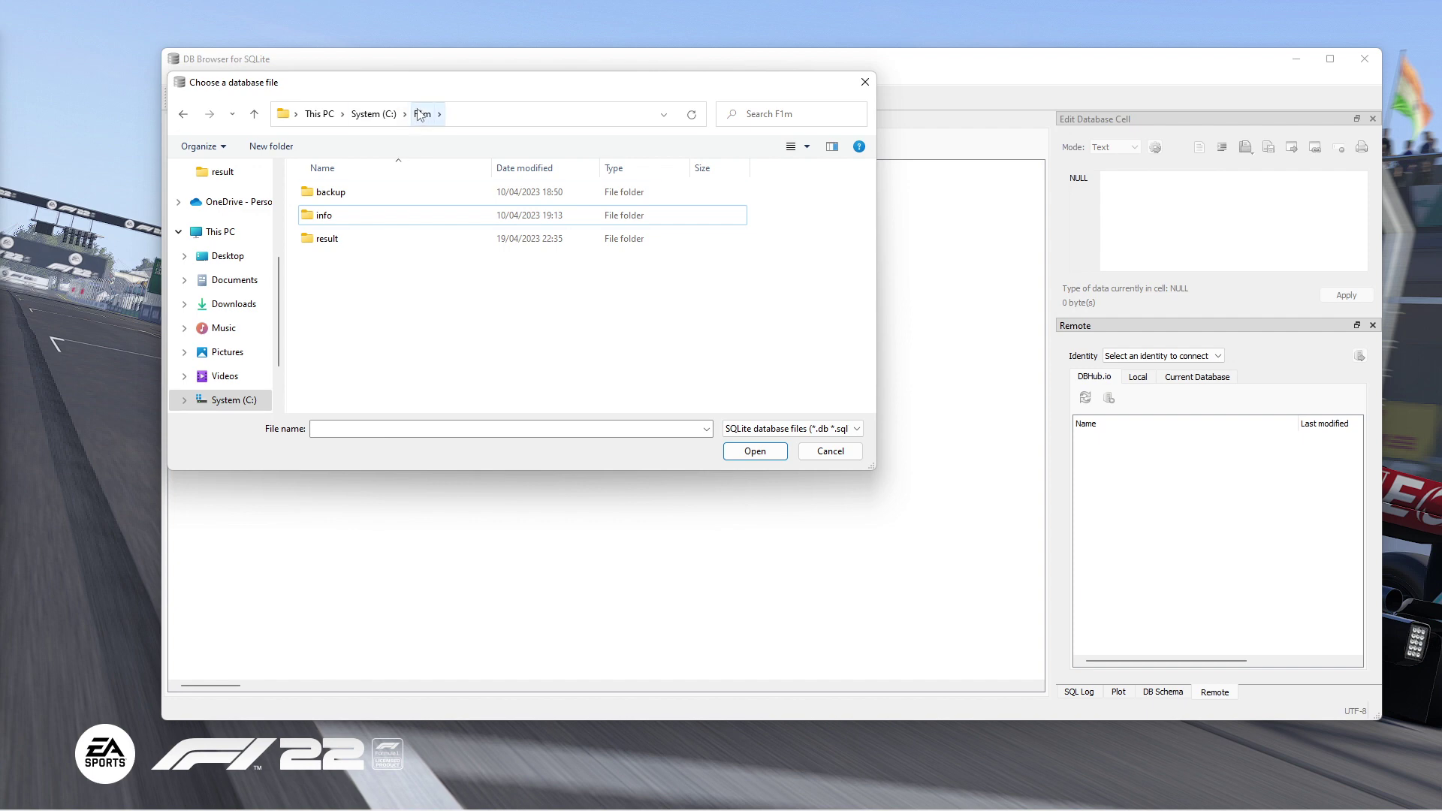
pyautogui.click(361, 245)
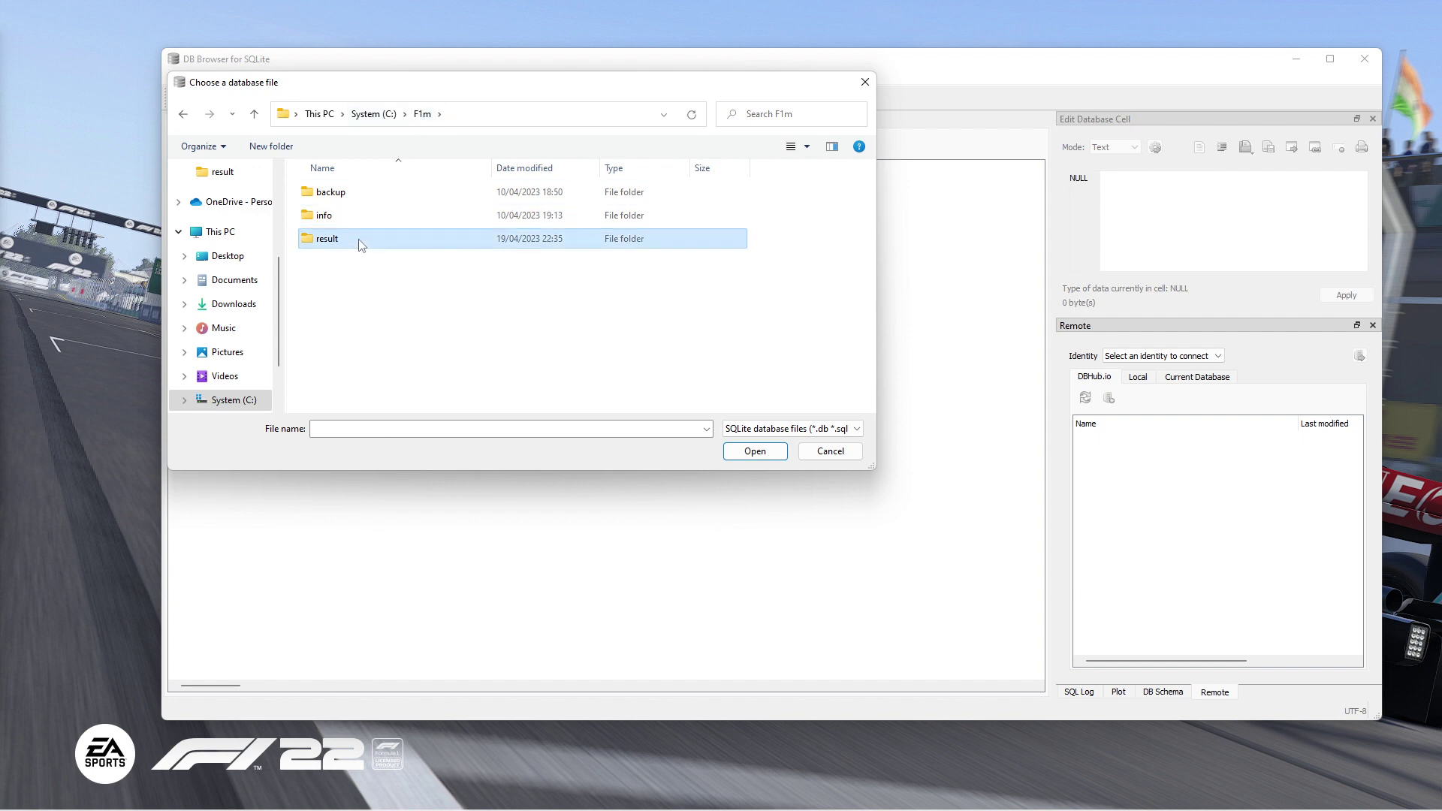
pyautogui.doubleClick(361, 244)
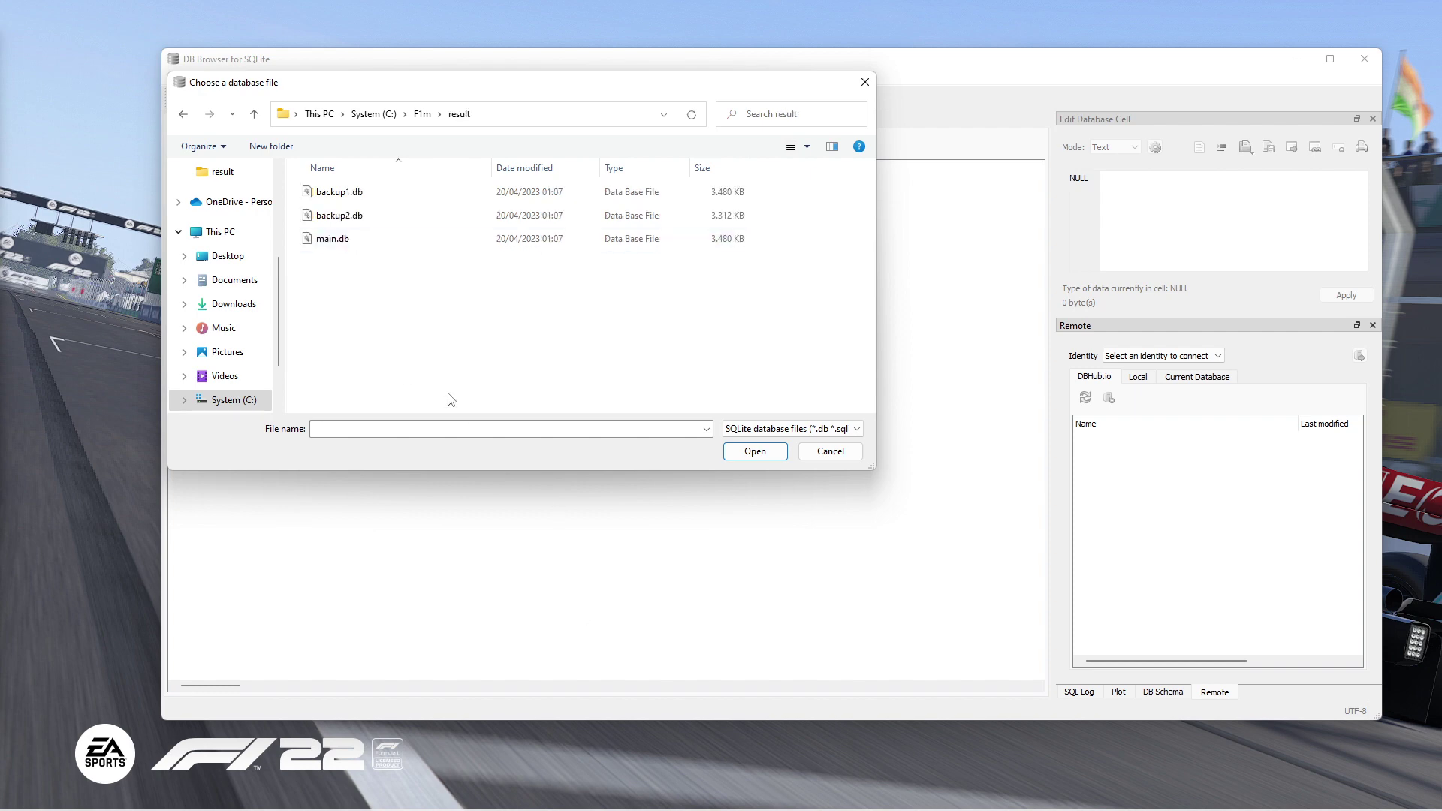
pyautogui.click(359, 245)
pyautogui.click(757, 453)
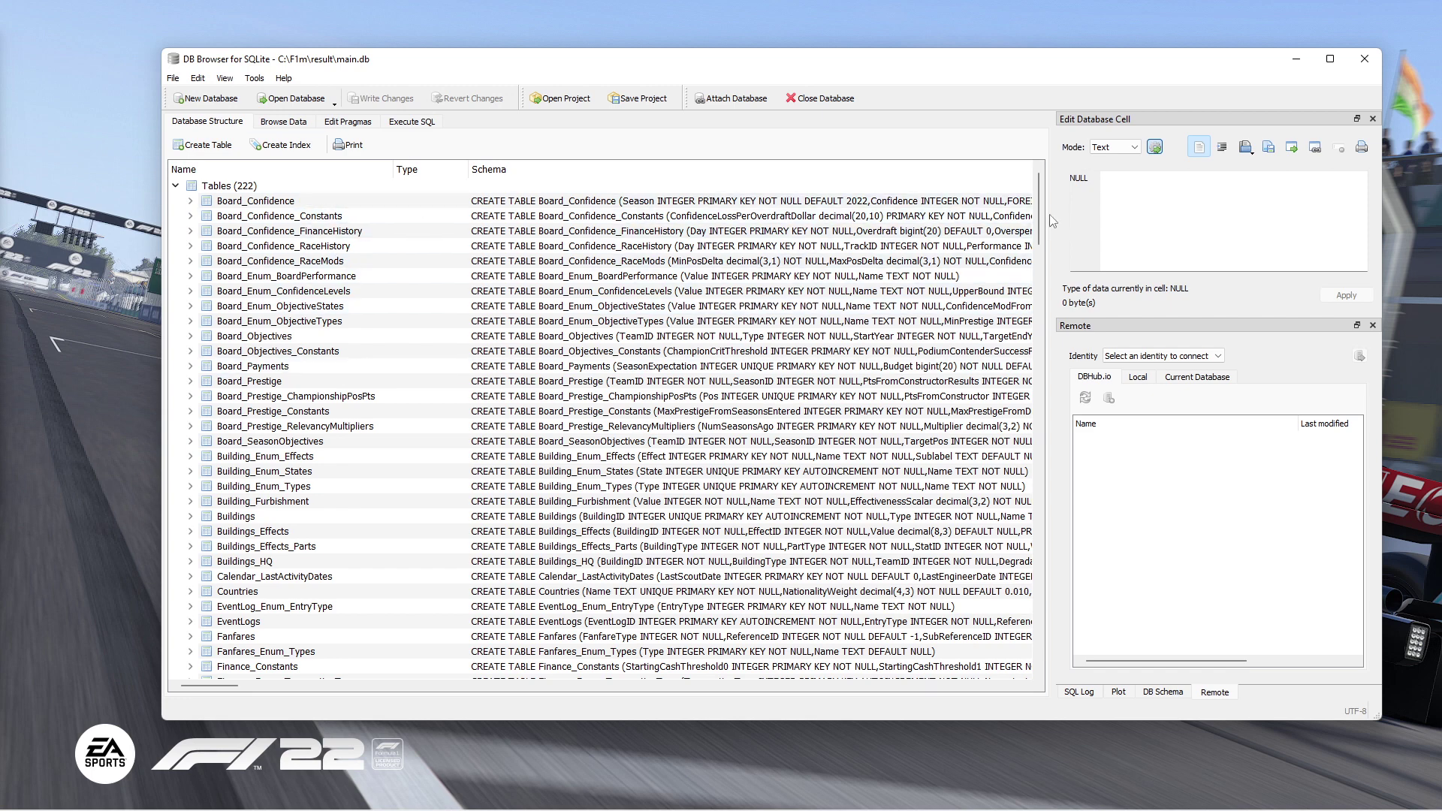
# Look through the table list of main.db, view the Player table's data, and return to the database structure
pyautogui.moveTo(1042, 213)
pyautogui.mouseDown()
pyautogui.moveTo(1070, 376)
pyautogui.moveTo(1085, 278)
pyautogui.moveTo(1099, 458)
pyautogui.moveTo(1101, 526)
pyautogui.moveTo(1055, 642)
pyautogui.moveTo(1046, 197)
pyautogui.mouseUp()
pyautogui.scroll(-6, 375, 364)
pyautogui.scroll(6, 379, 334)
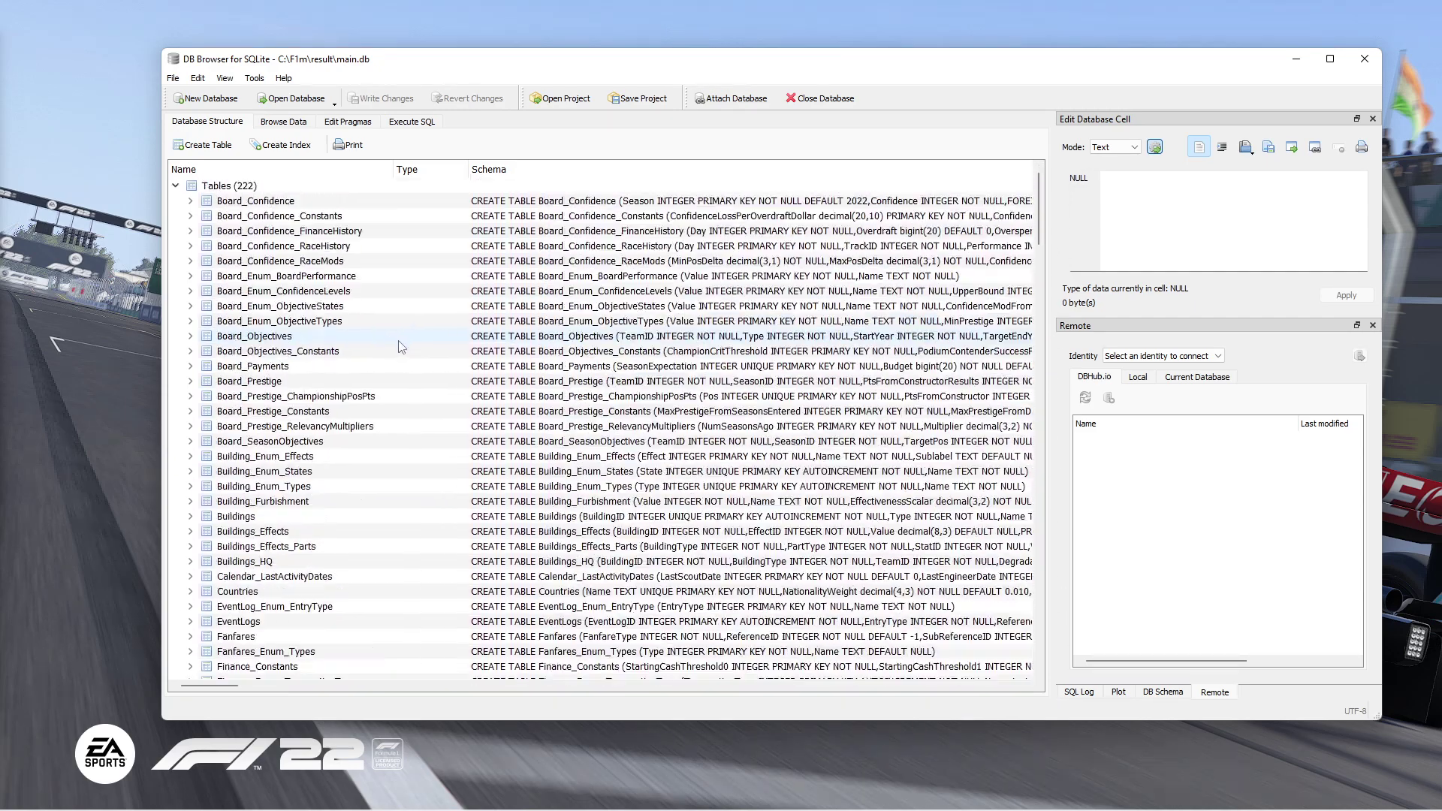
pyautogui.click(284, 123)
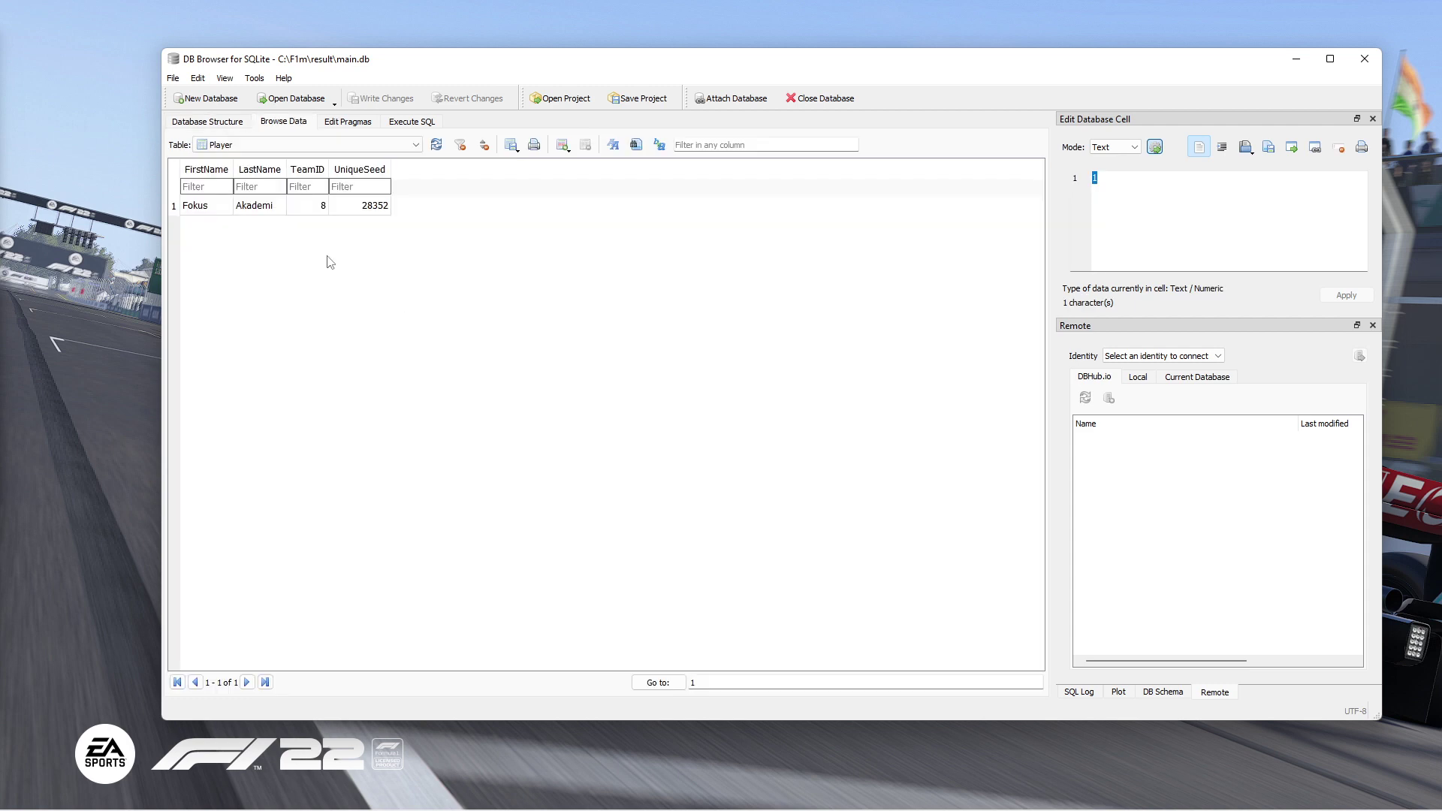
pyautogui.click(225, 122)
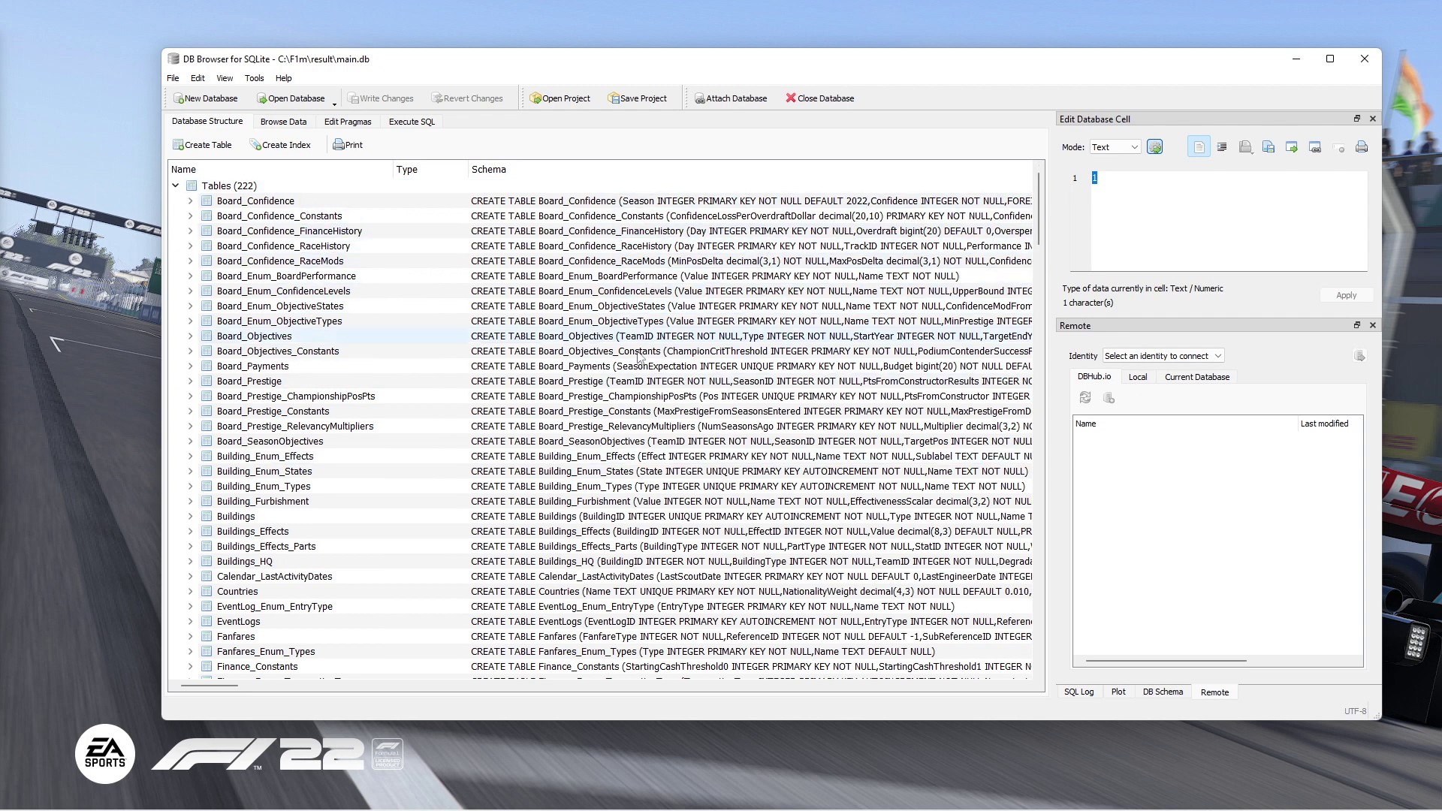
# Look through the table list in the database structure and examine the name fields in the Player table's data
pyautogui.scroll(-6, 639, 356)
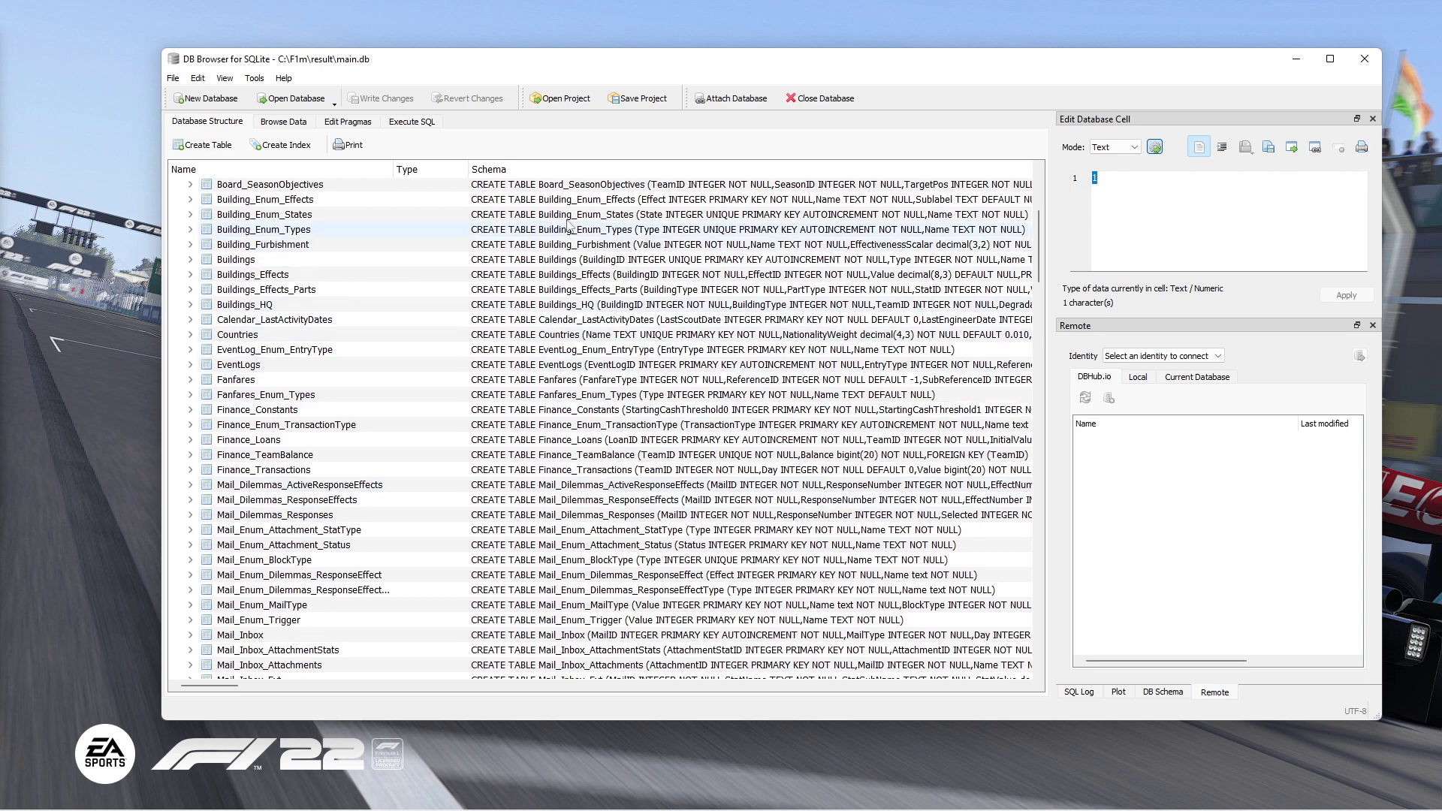
pyautogui.scroll(-2, 450, 576)
pyautogui.scroll(-1, 421, 480)
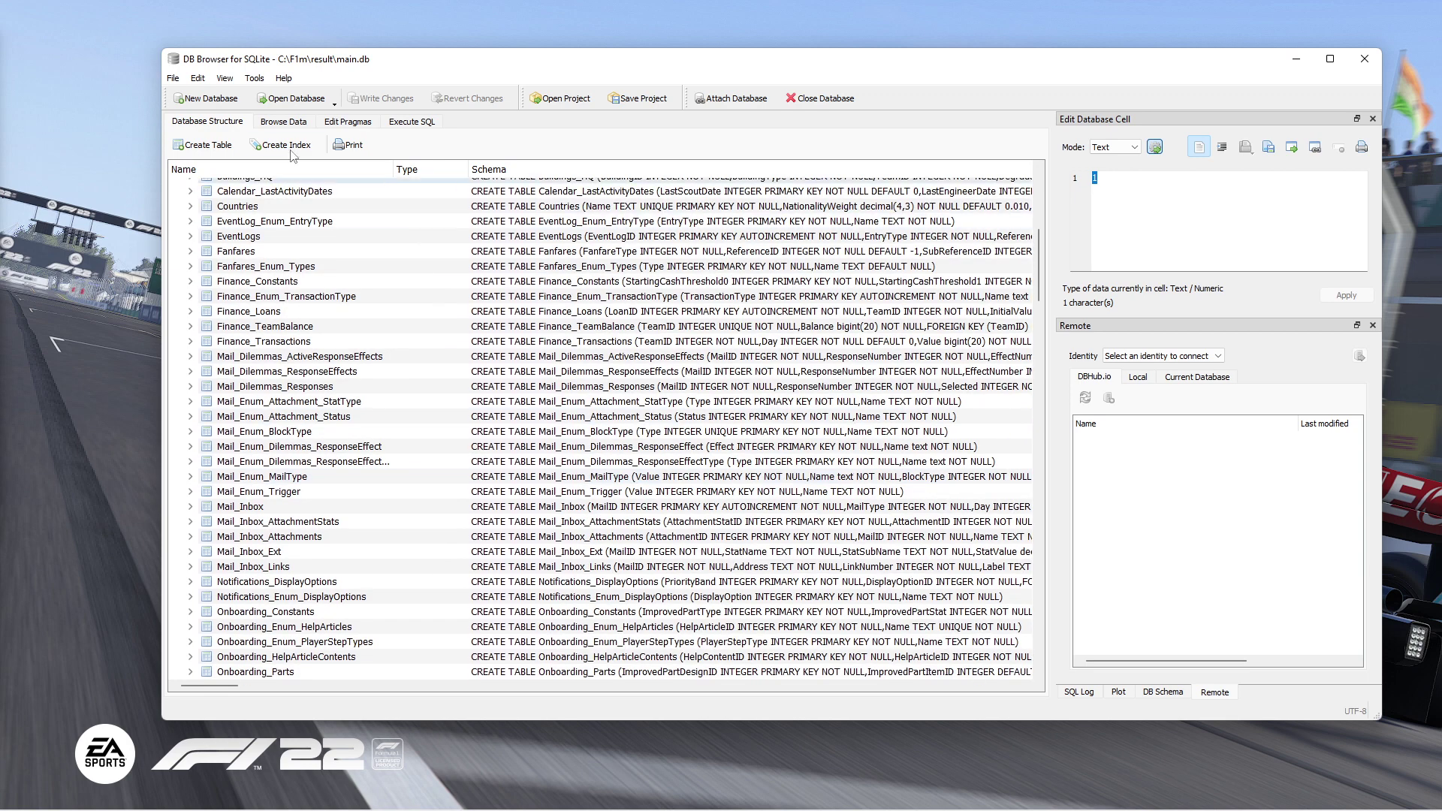
pyautogui.click(283, 122)
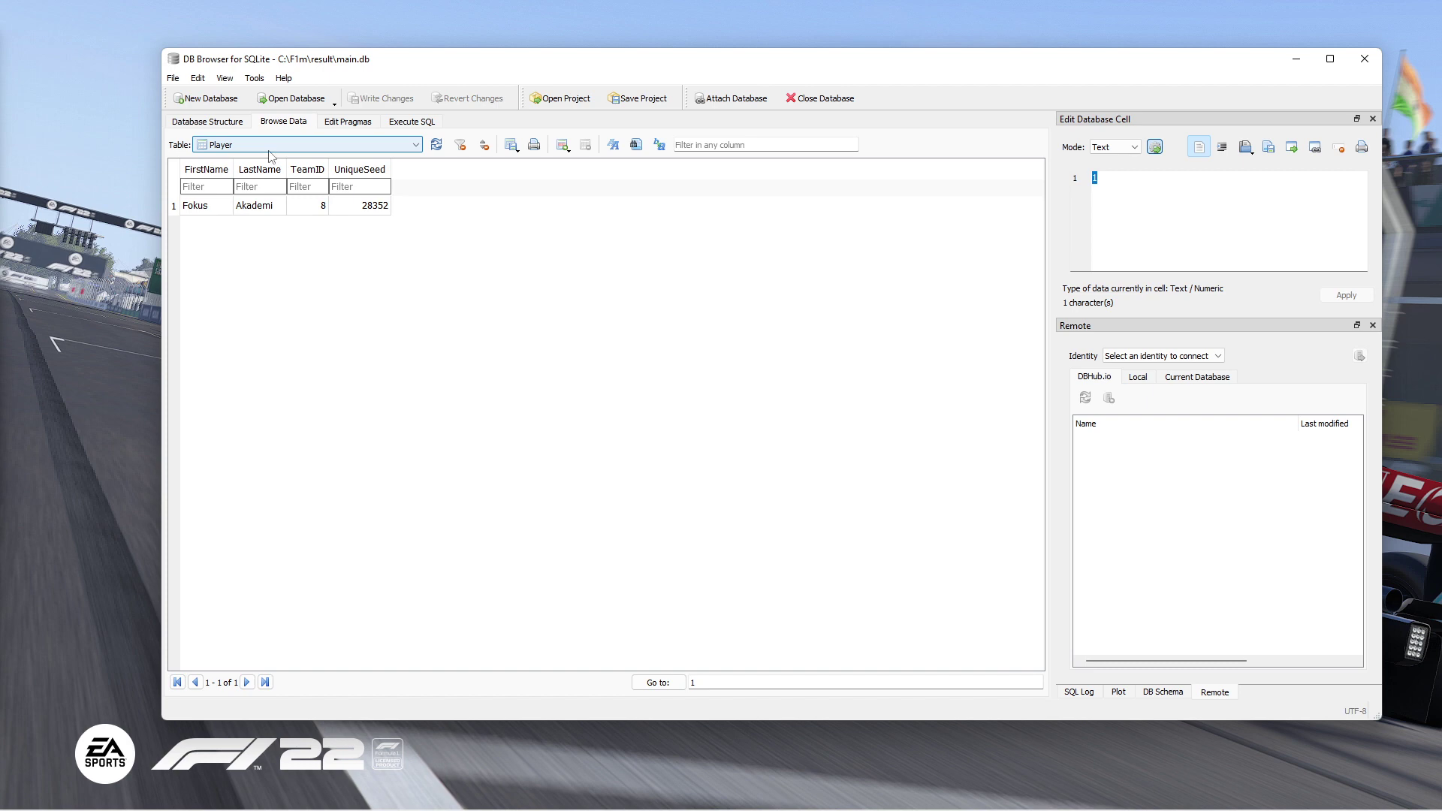
pyautogui.click(211, 213)
pyautogui.click(253, 209)
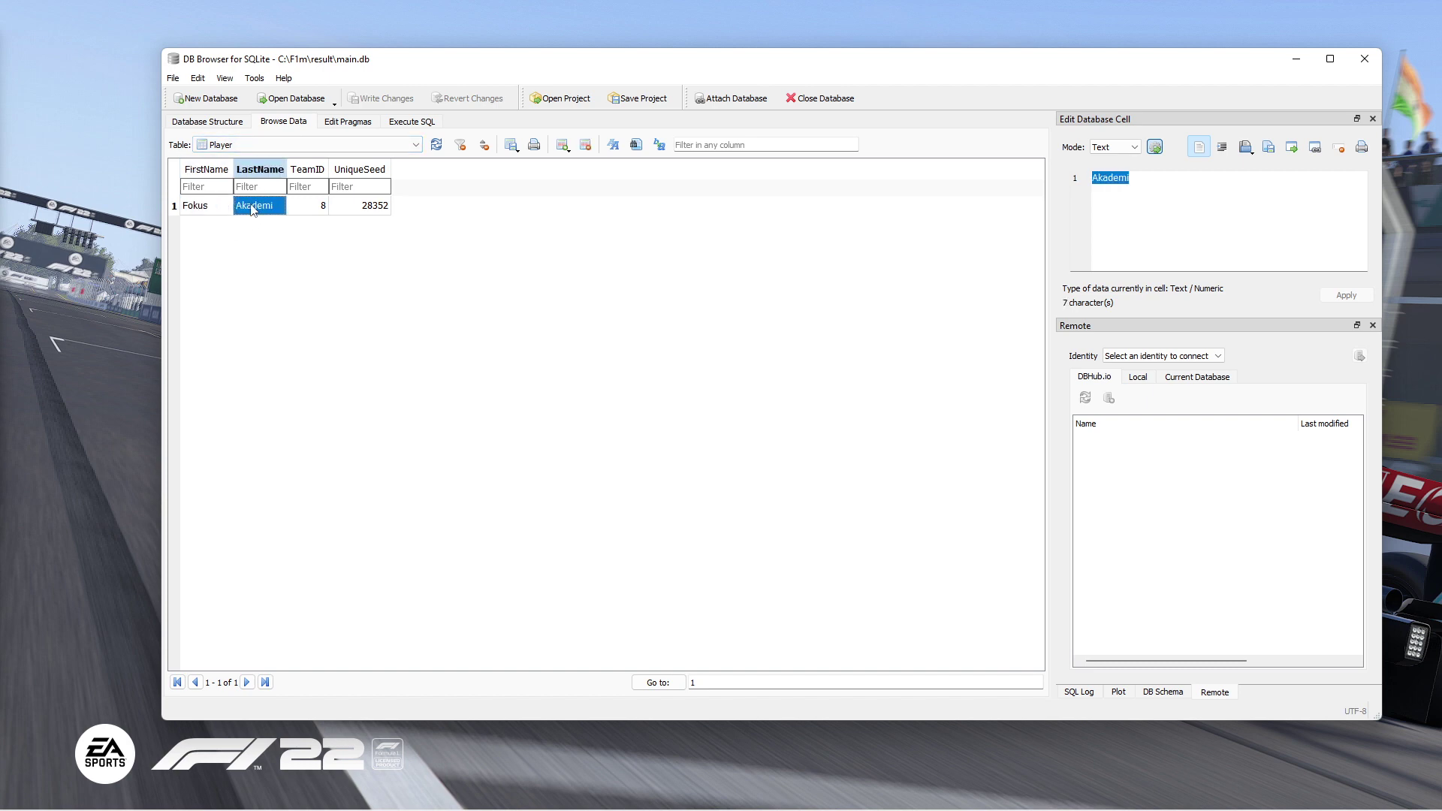
pyautogui.click(288, 145)
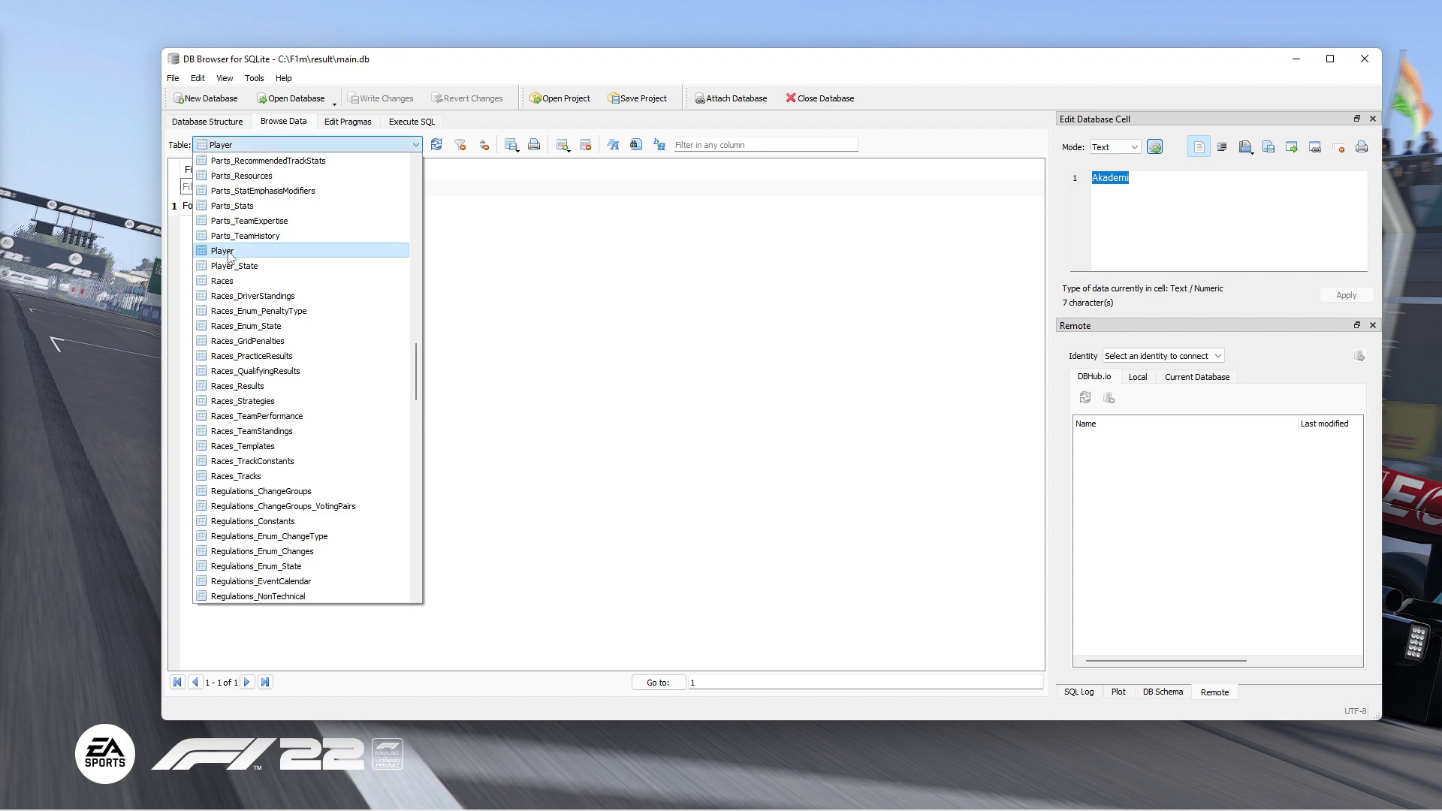
pyautogui.click(265, 145)
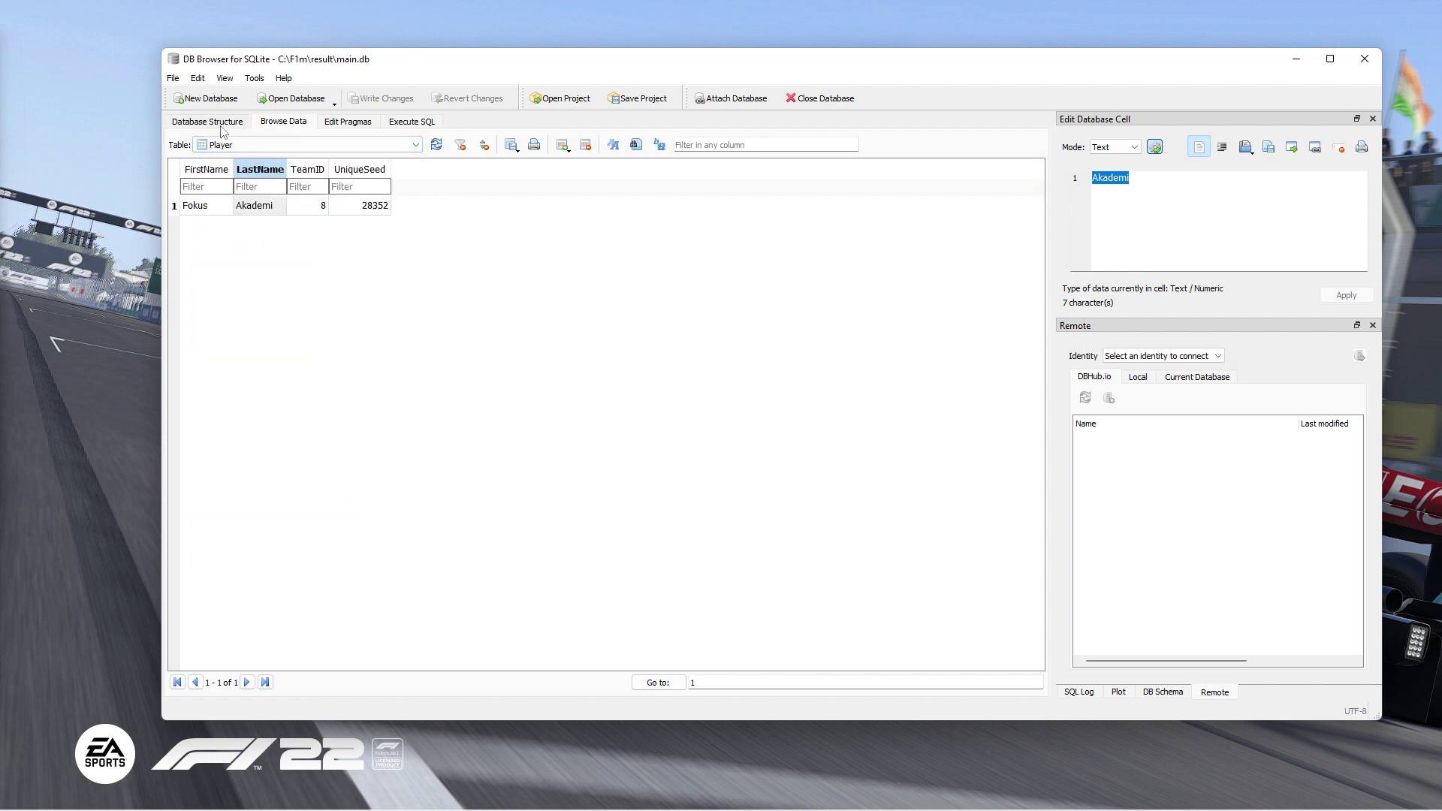
pyautogui.click(293, 145)
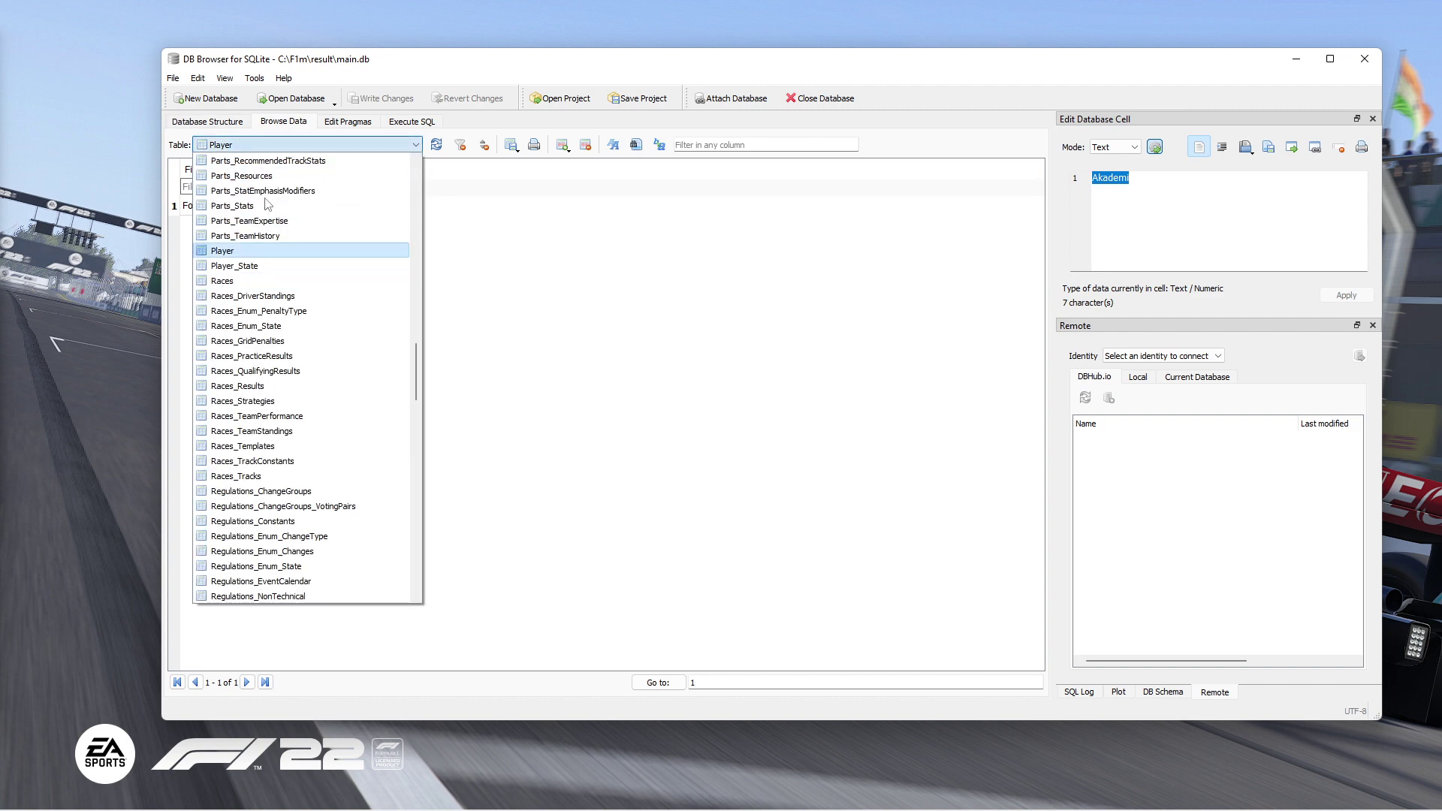
pyautogui.moveTo(414, 372)
pyautogui.mouseDown()
pyautogui.moveTo(425, 187)
pyautogui.moveTo(433, 390)
pyautogui.mouseUp()
pyautogui.scroll(2, 418, 380)
pyautogui.click(261, 258)
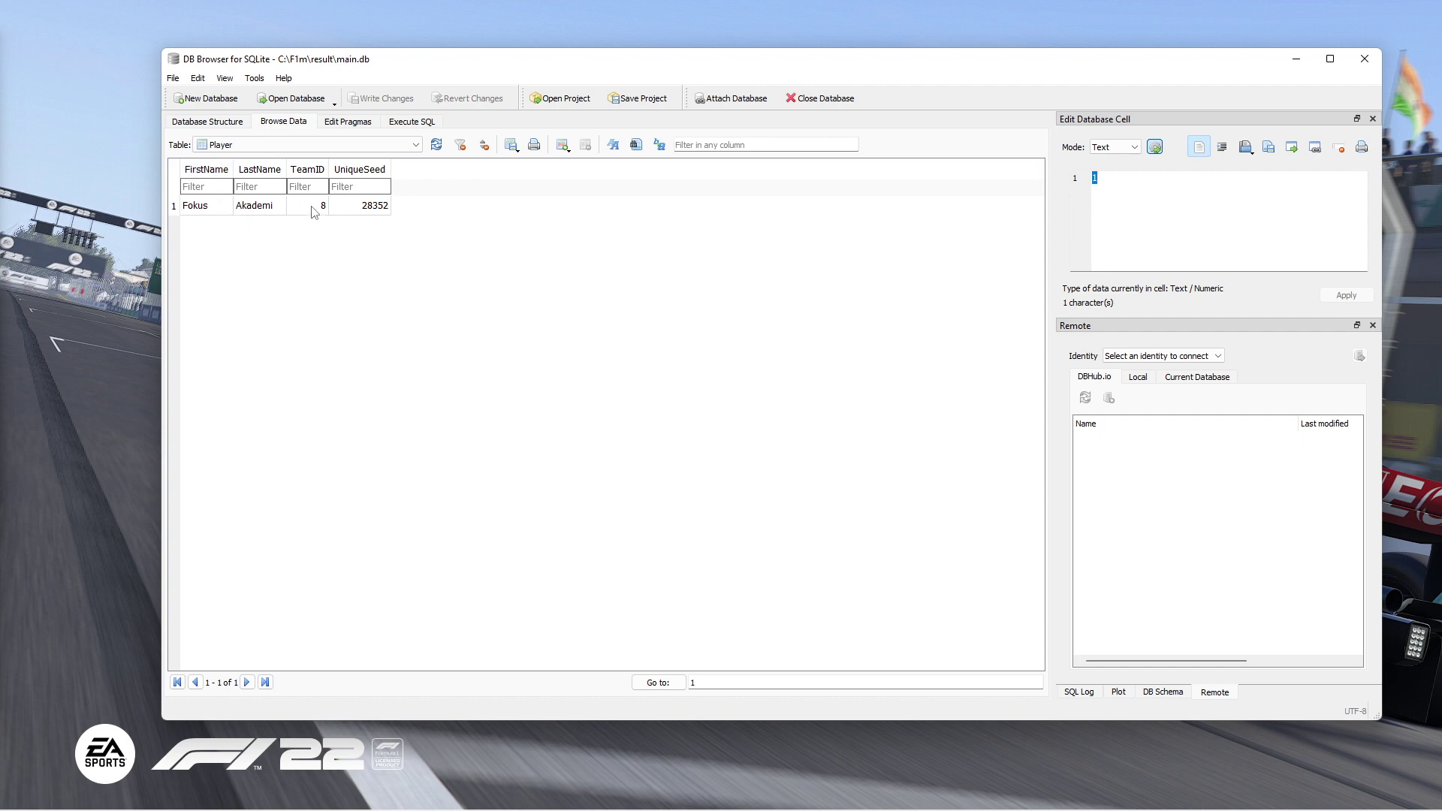
# Display the data of the Teams table and read through the TeamID assigned to each team
pyautogui.click(326, 145)
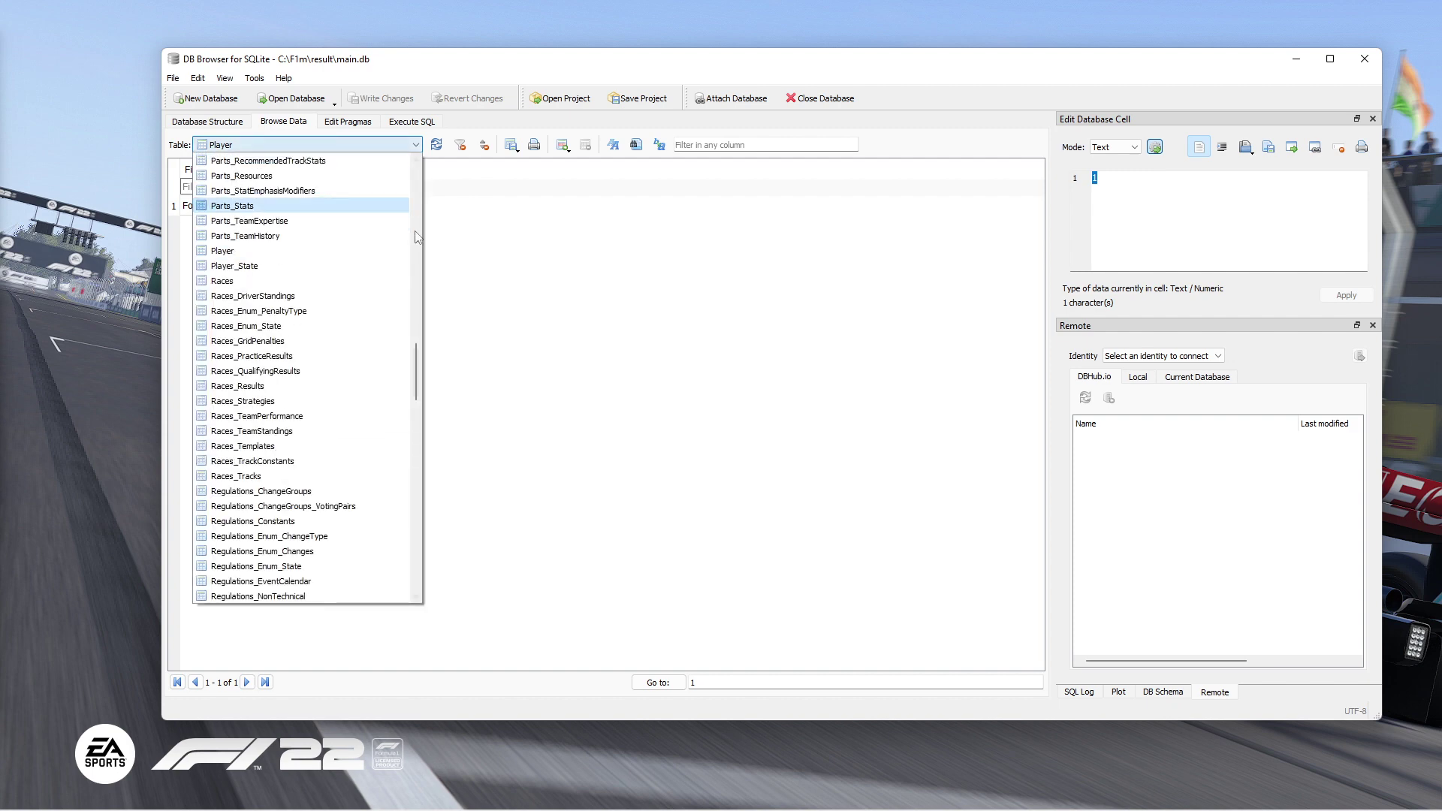
pyautogui.moveTo(417, 360); pyautogui.dragTo(417, 525)
pyautogui.scroll(-2, 278, 440)
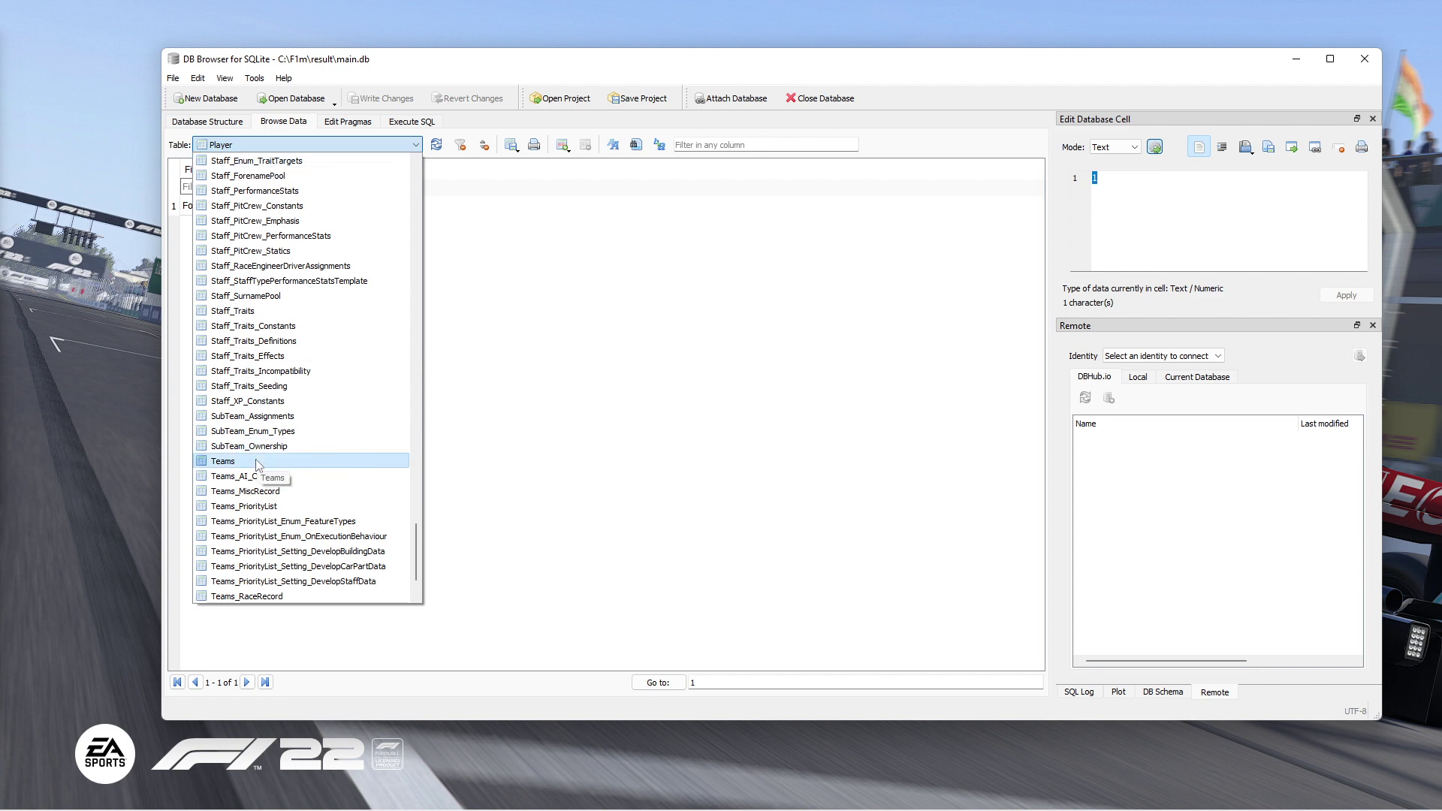
pyautogui.click(274, 460)
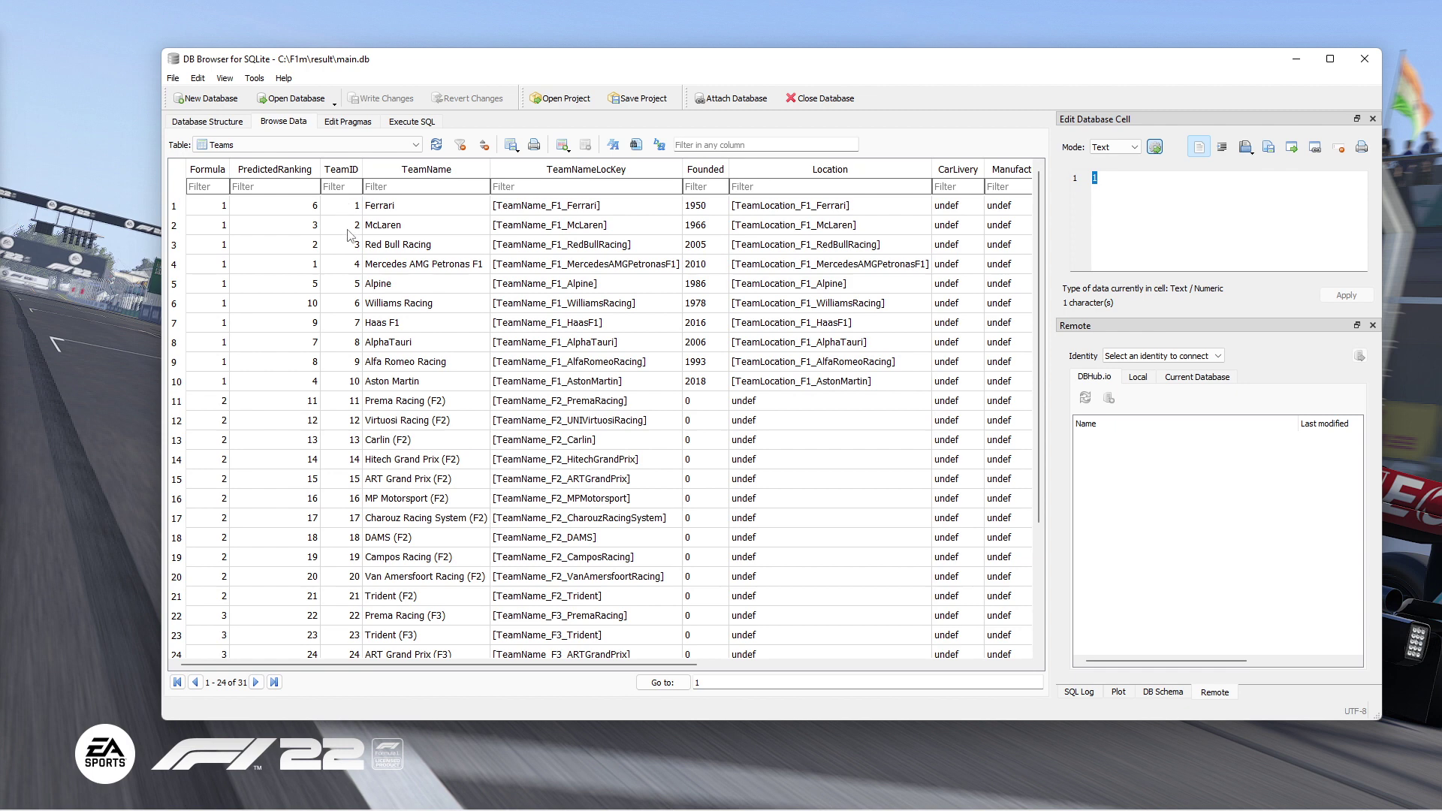
pyautogui.scroll(-2, 370, 539)
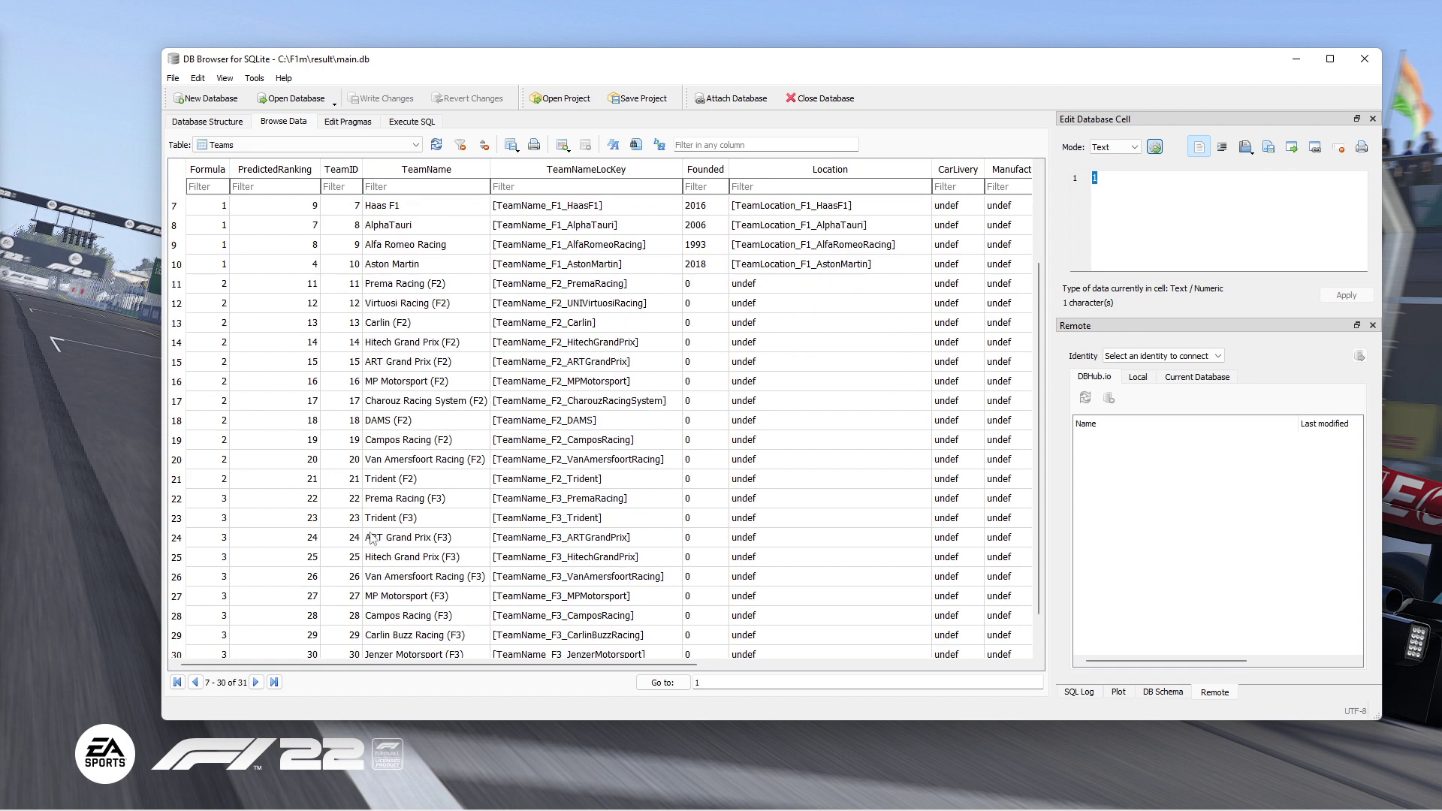
pyautogui.scroll(-1, 370, 539)
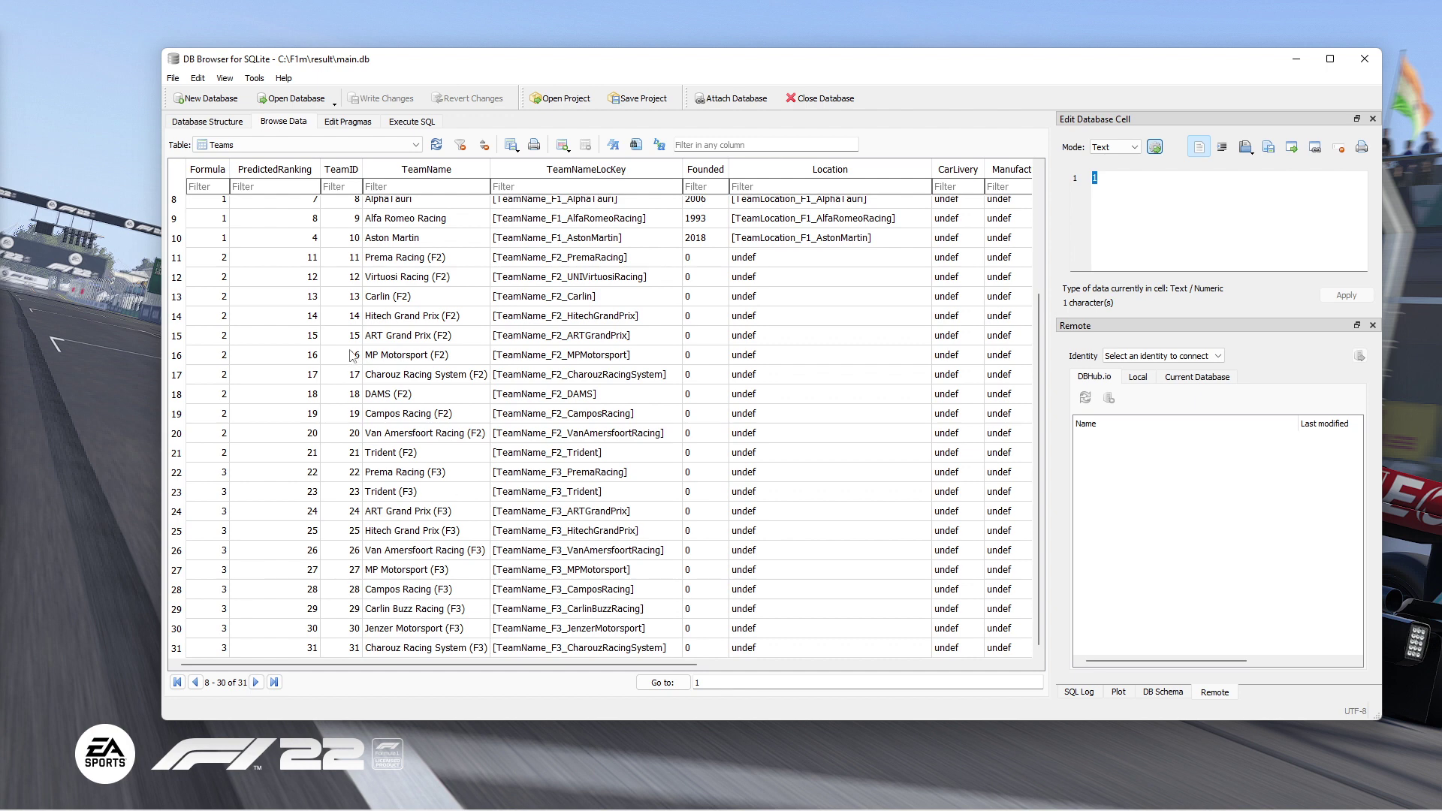
pyautogui.scroll(3, 412, 556)
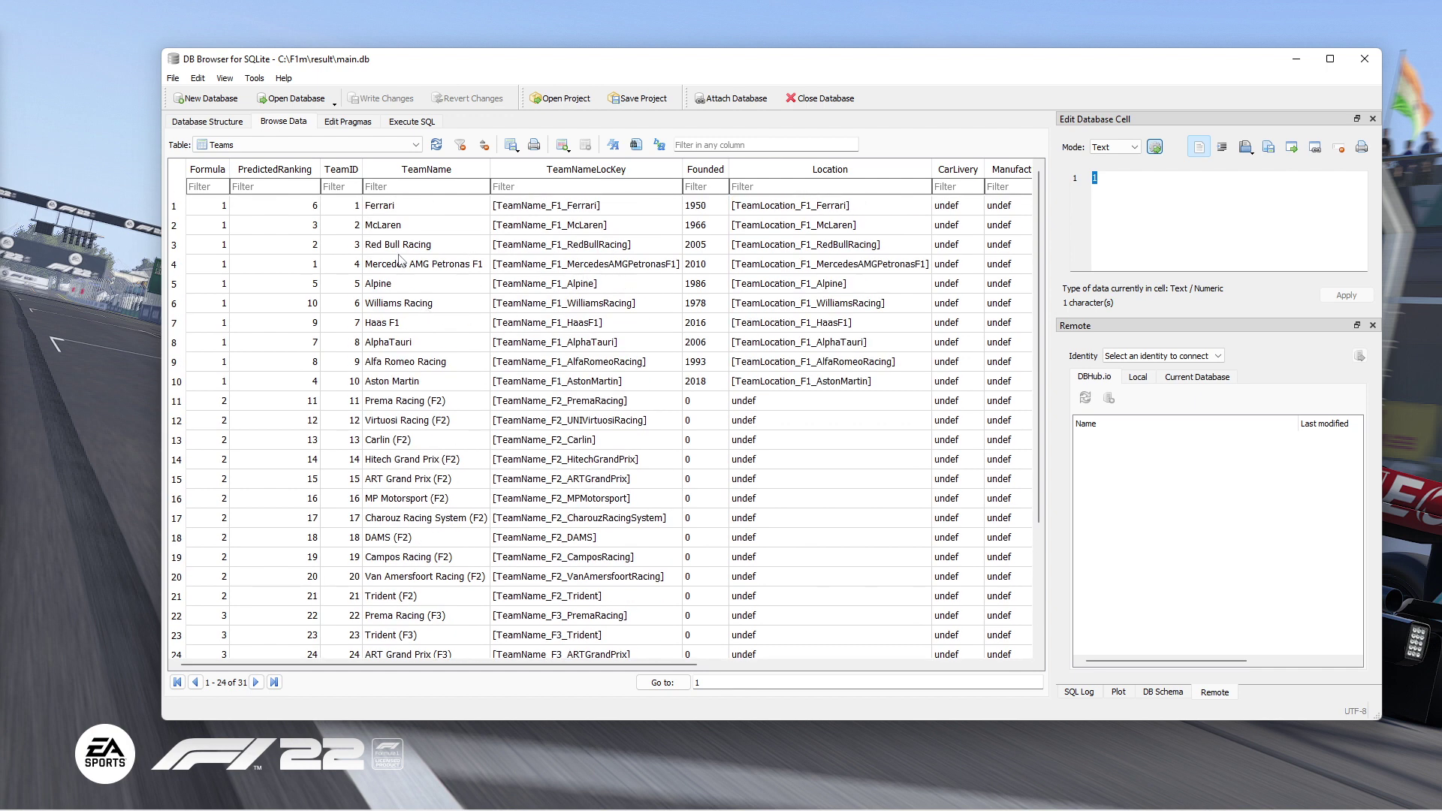
# Display the Buildings_HQ table and examine the TeamID values of the first three rows and the first row's BuildingID
pyautogui.click(305, 149)
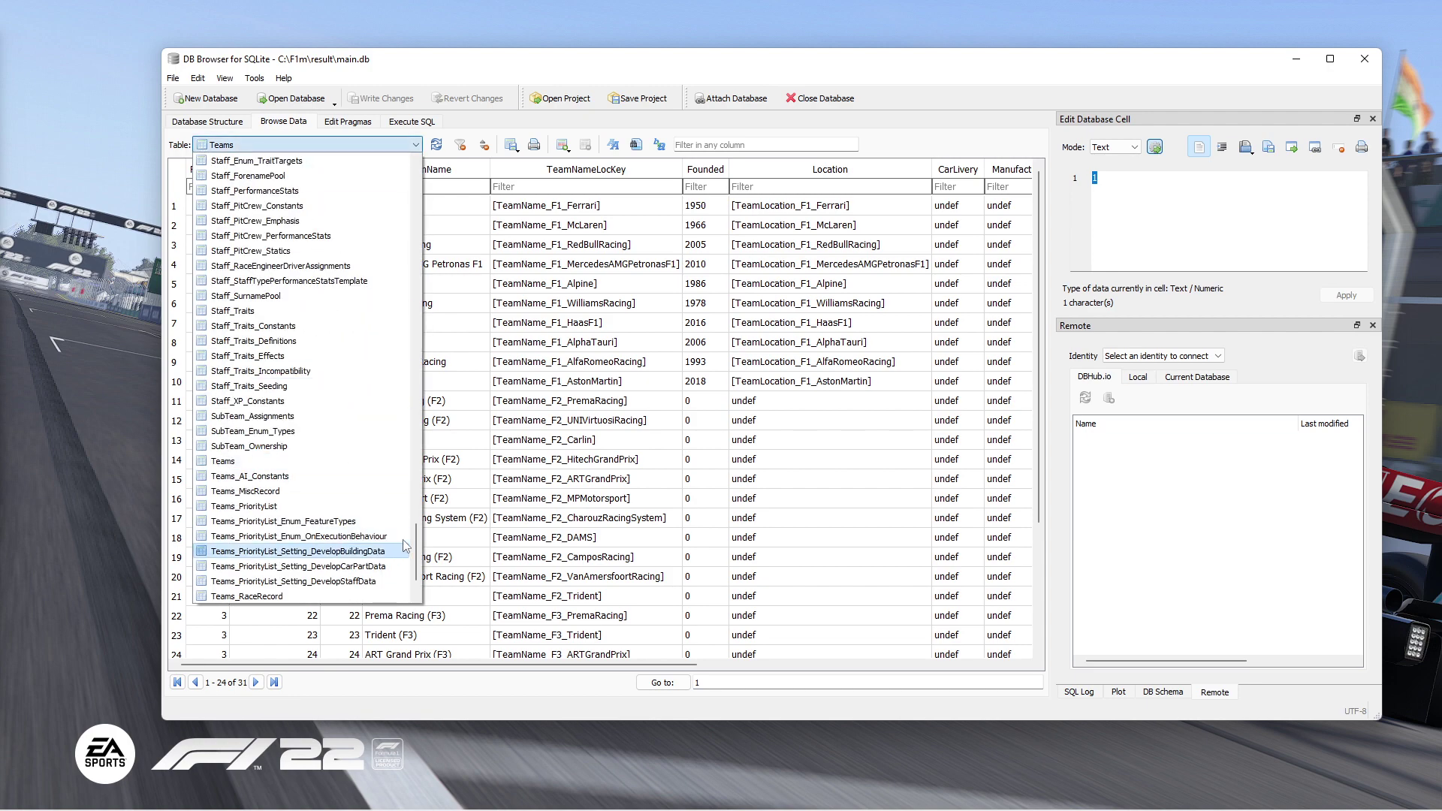
pyautogui.moveTo(431, 448); pyautogui.dragTo(435, 192)
pyautogui.scroll(-4, 323, 316)
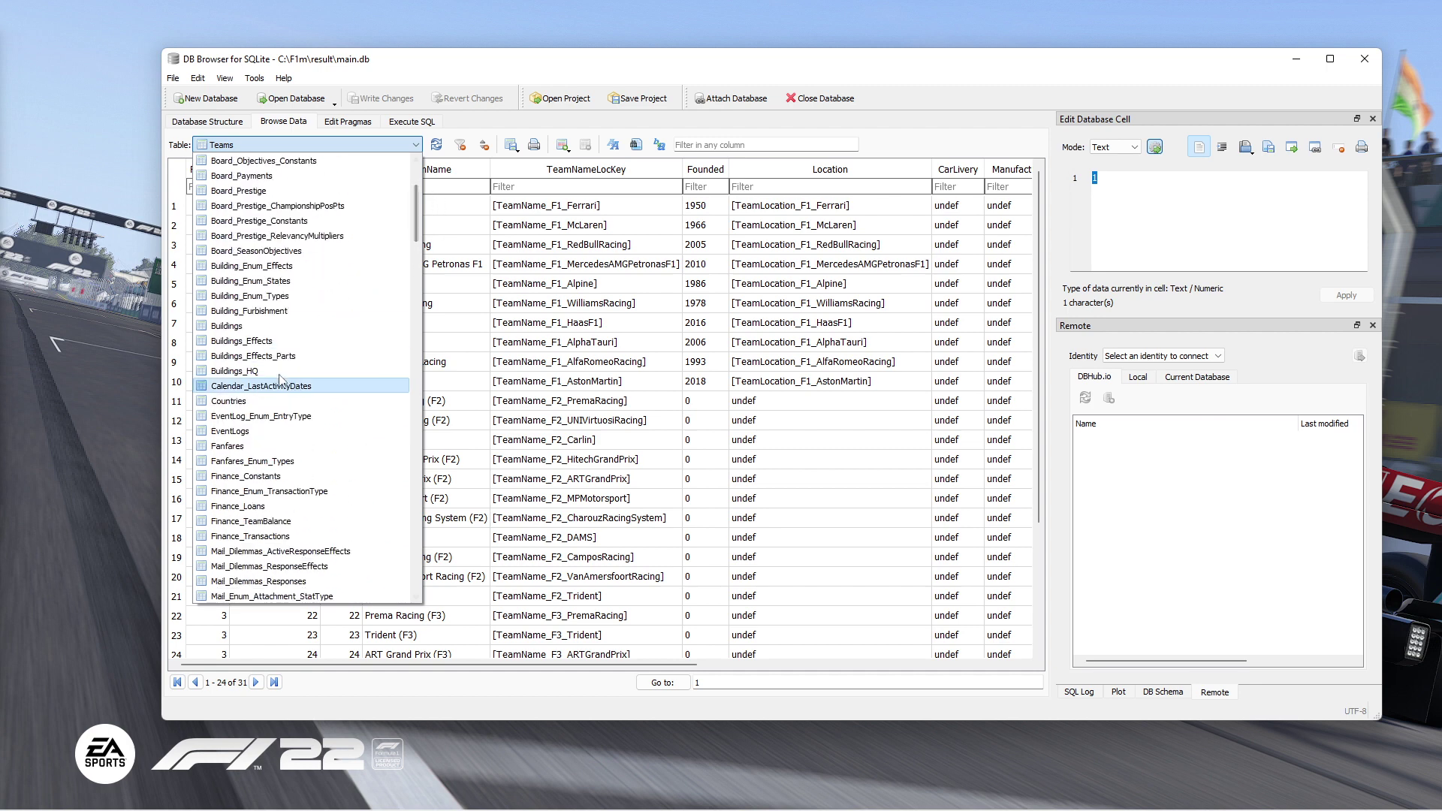
pyautogui.click(321, 319)
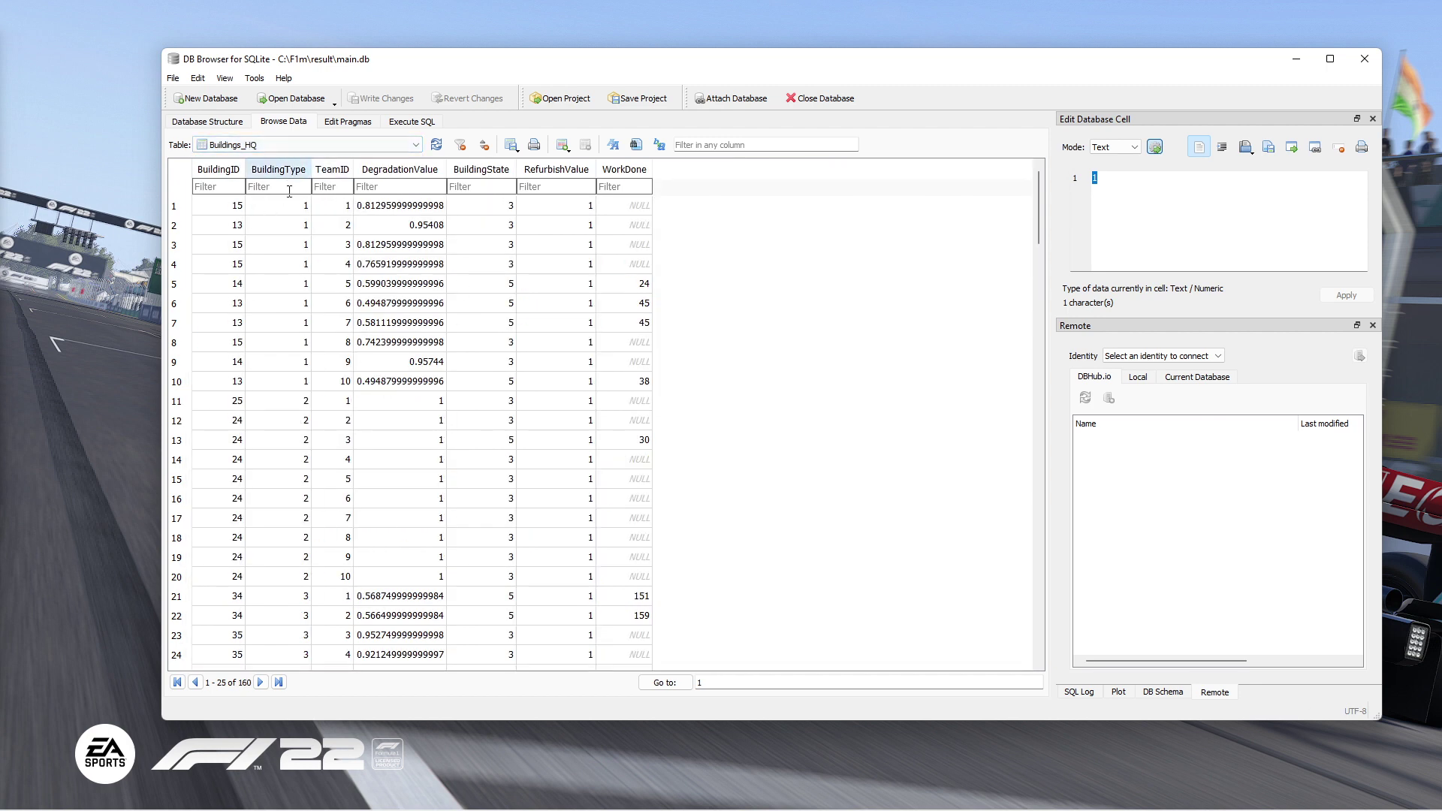
pyautogui.click(336, 211)
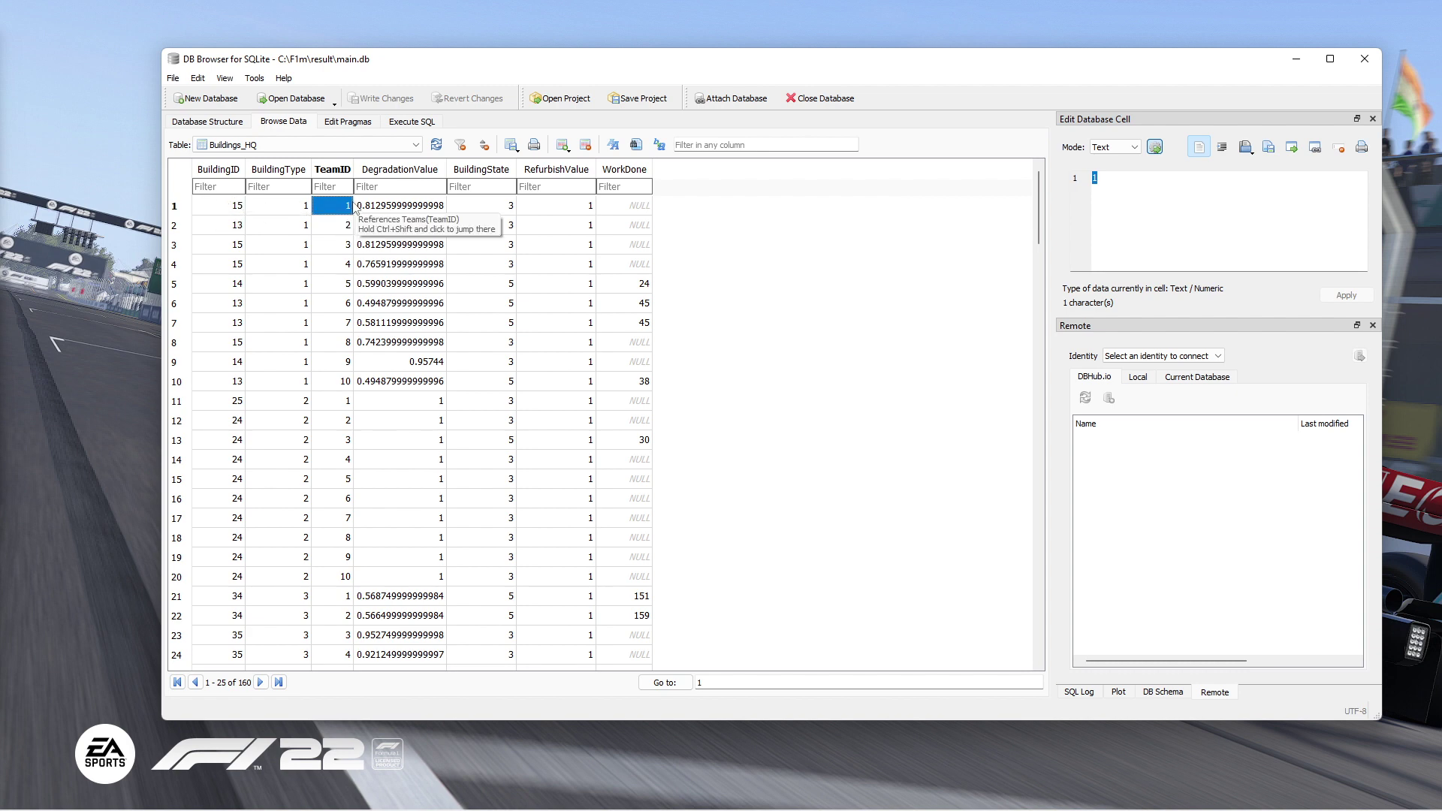
pyautogui.click(344, 228)
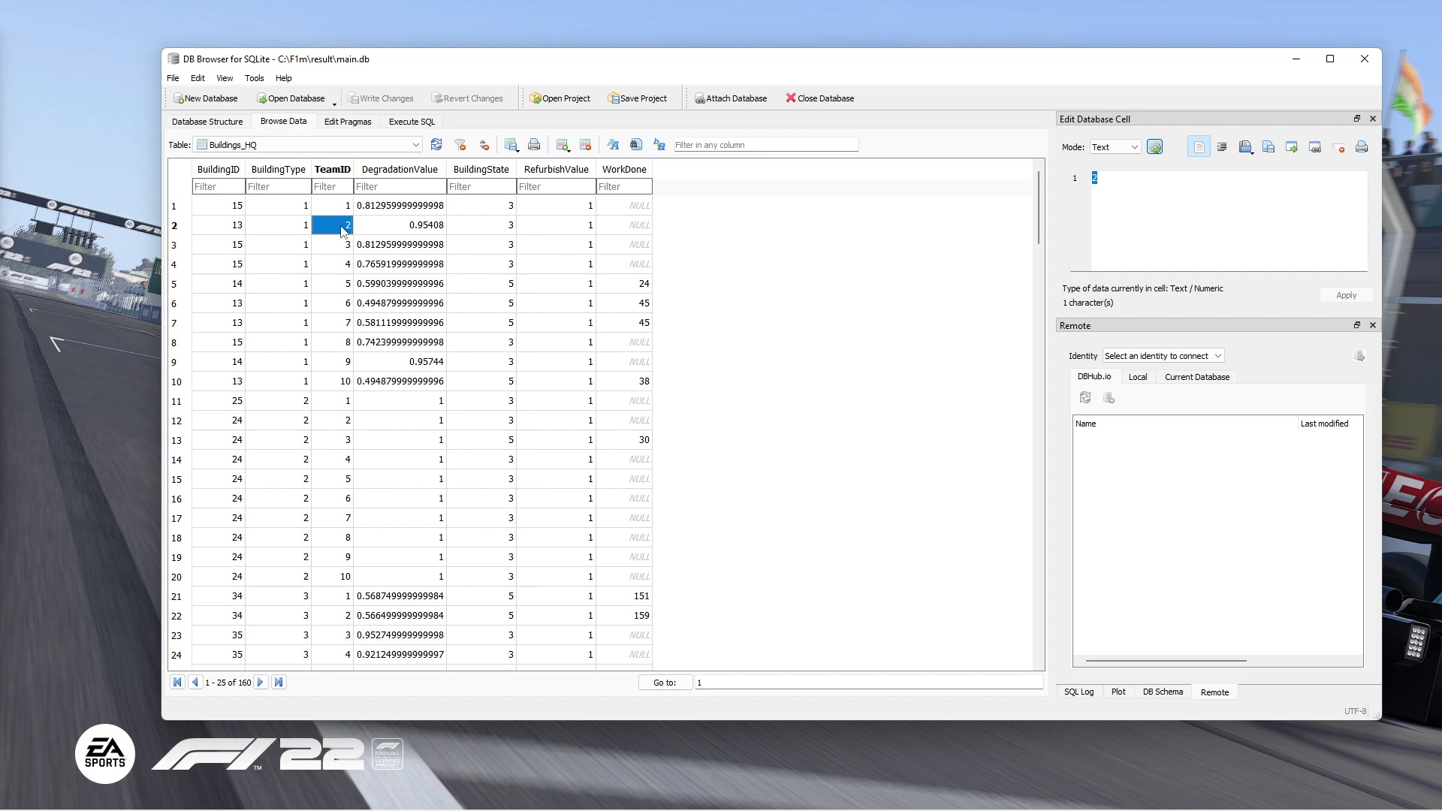
pyautogui.click(340, 248)
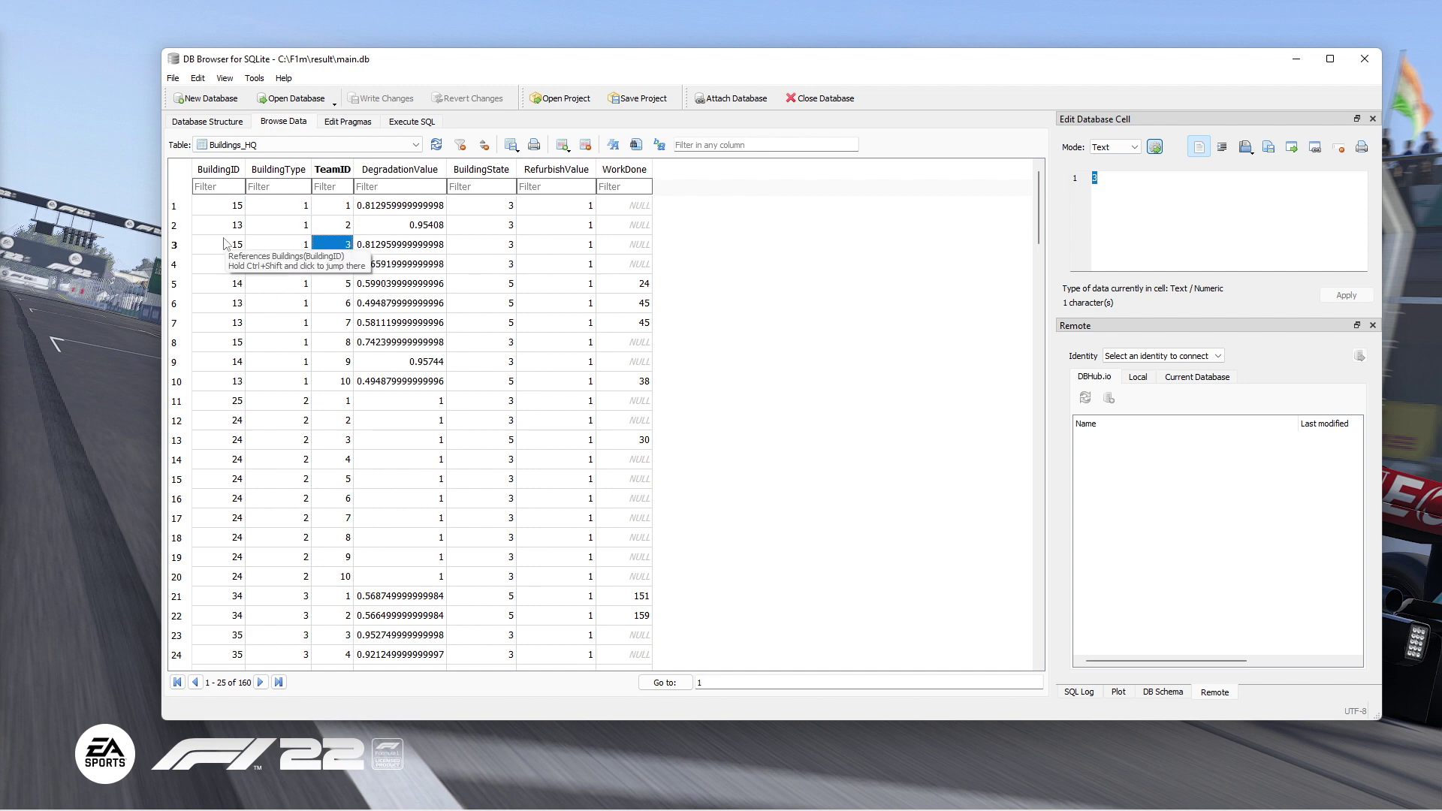
pyautogui.click(222, 210)
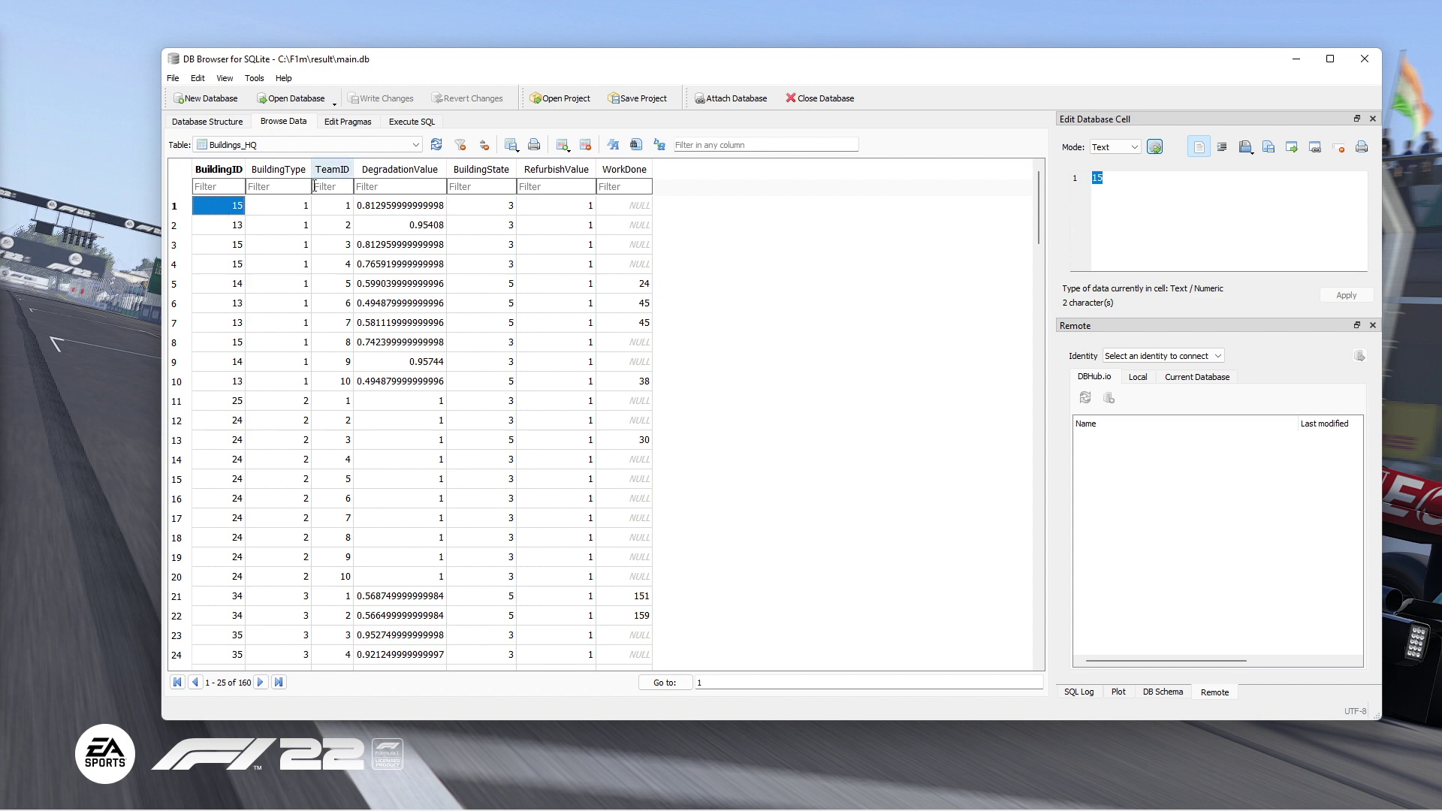
# Follow the first row's BuildingID reference to the Buildings table and show all its rows with full building names
pyautogui.keyDown('ctrl'); pyautogui.keyDown('shift'); pyautogui.click(230, 213); pyautogui.keyUp('shift'); pyautogui.keyUp('ctrl')
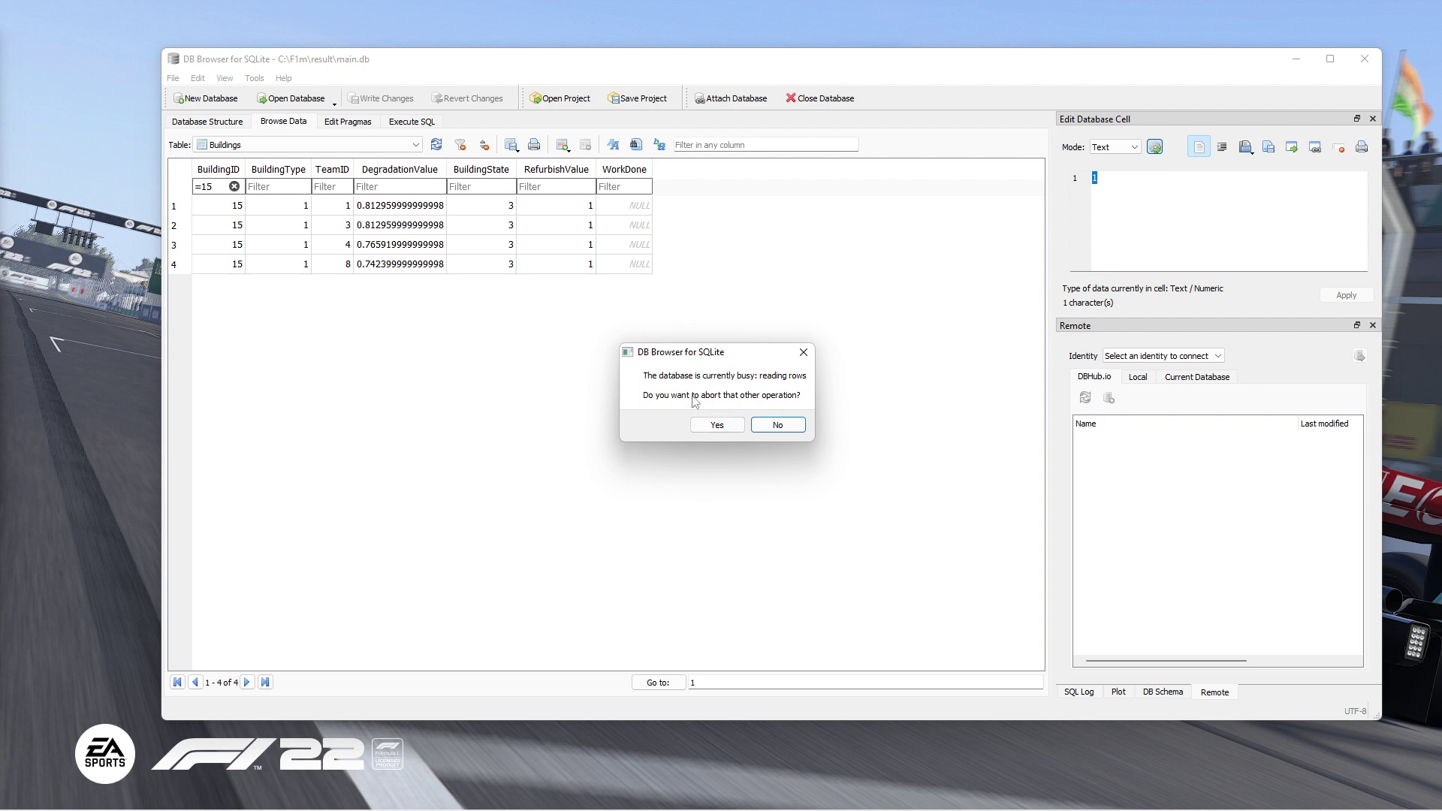
pyautogui.click(717, 426)
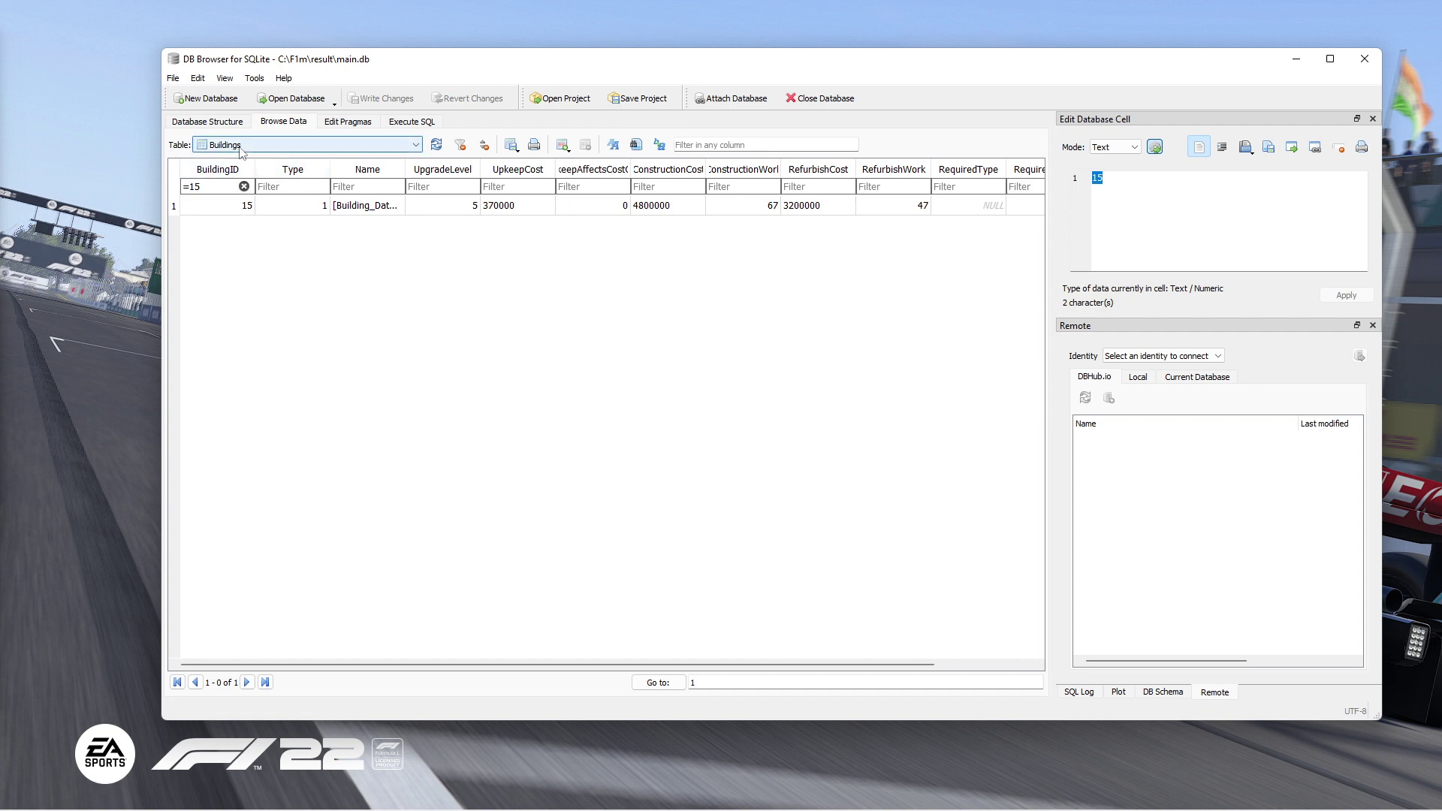
pyautogui.click(244, 186)
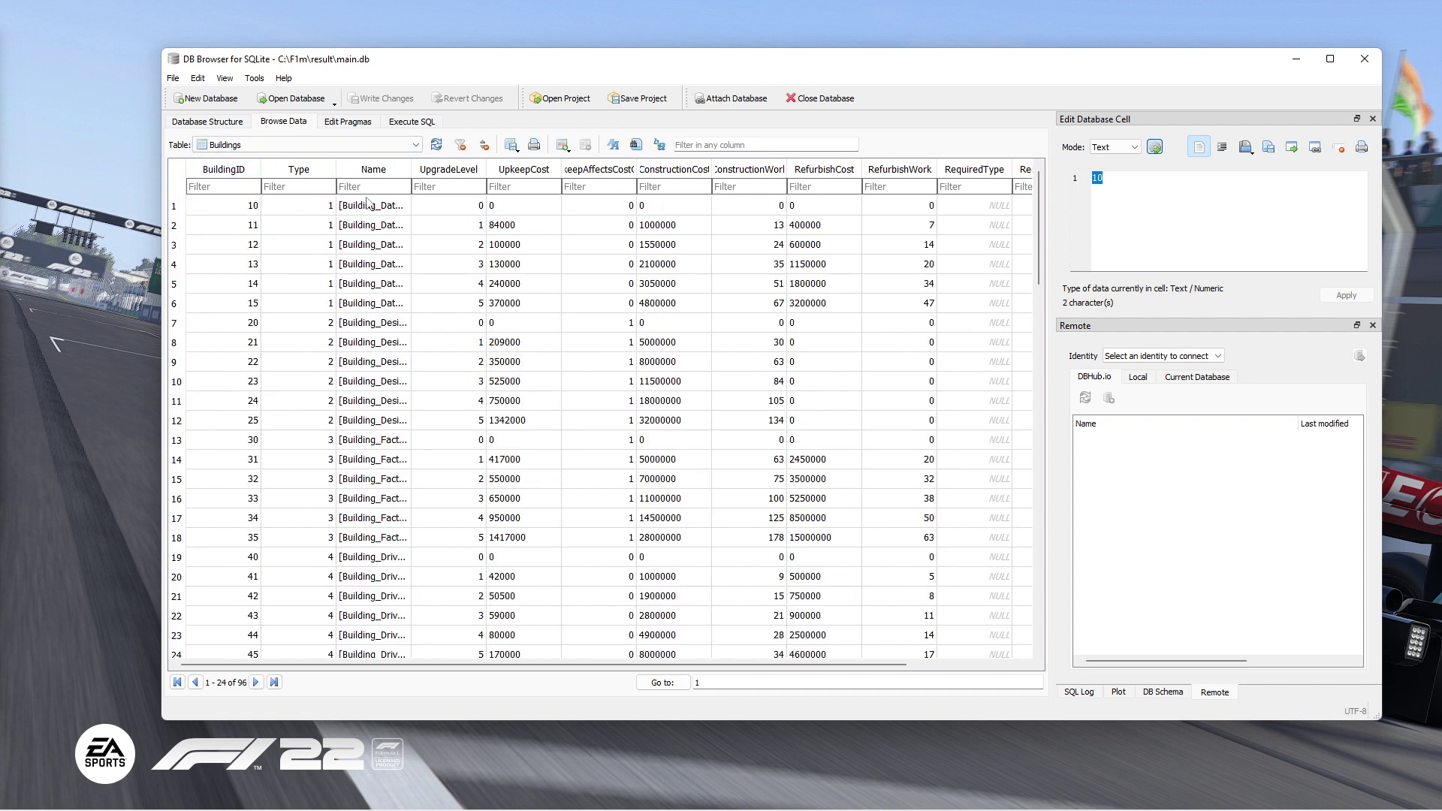
pyautogui.doubleClick(412, 169)
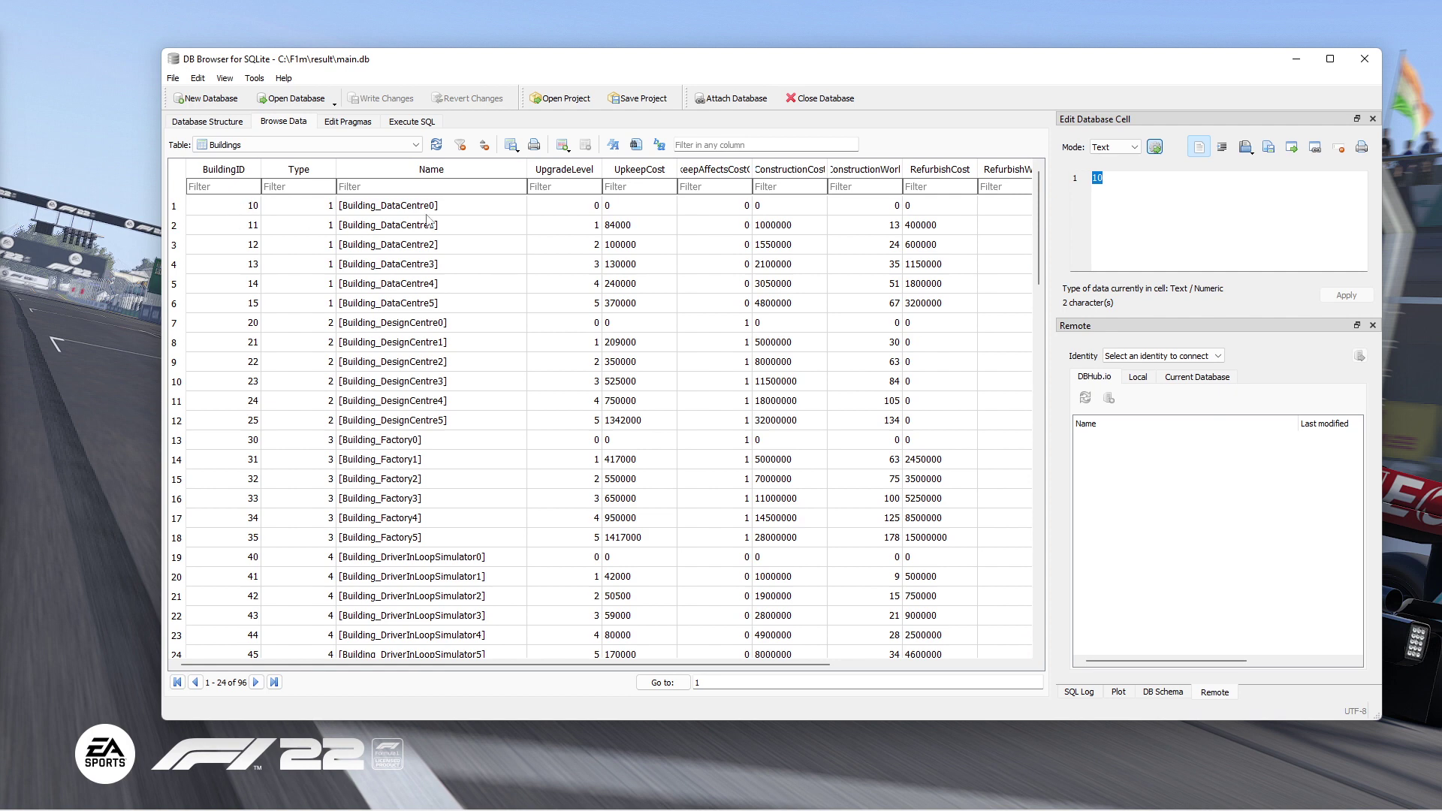
# Examine the BuildingID values 10 to 15 of the DataCentre levels in the Buildings table
pyautogui.click(244, 208)
pyautogui.click(240, 227)
pyautogui.click(241, 245)
pyautogui.click(242, 268)
pyautogui.click(242, 283)
pyautogui.click(243, 296)
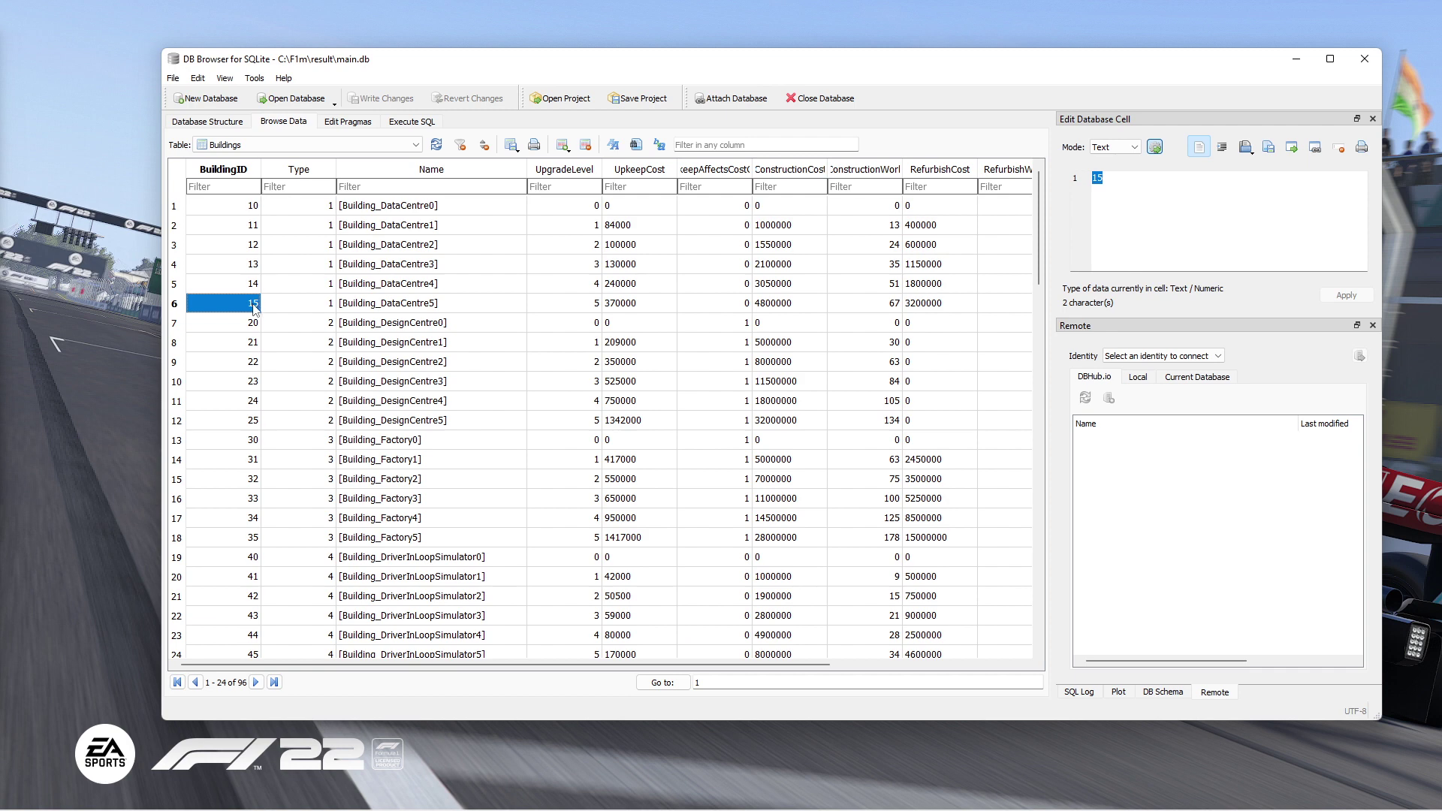
# Return to the Buildings_HQ table and inspect the TeamID and BuildingID of its first row
pyautogui.click(325, 145)
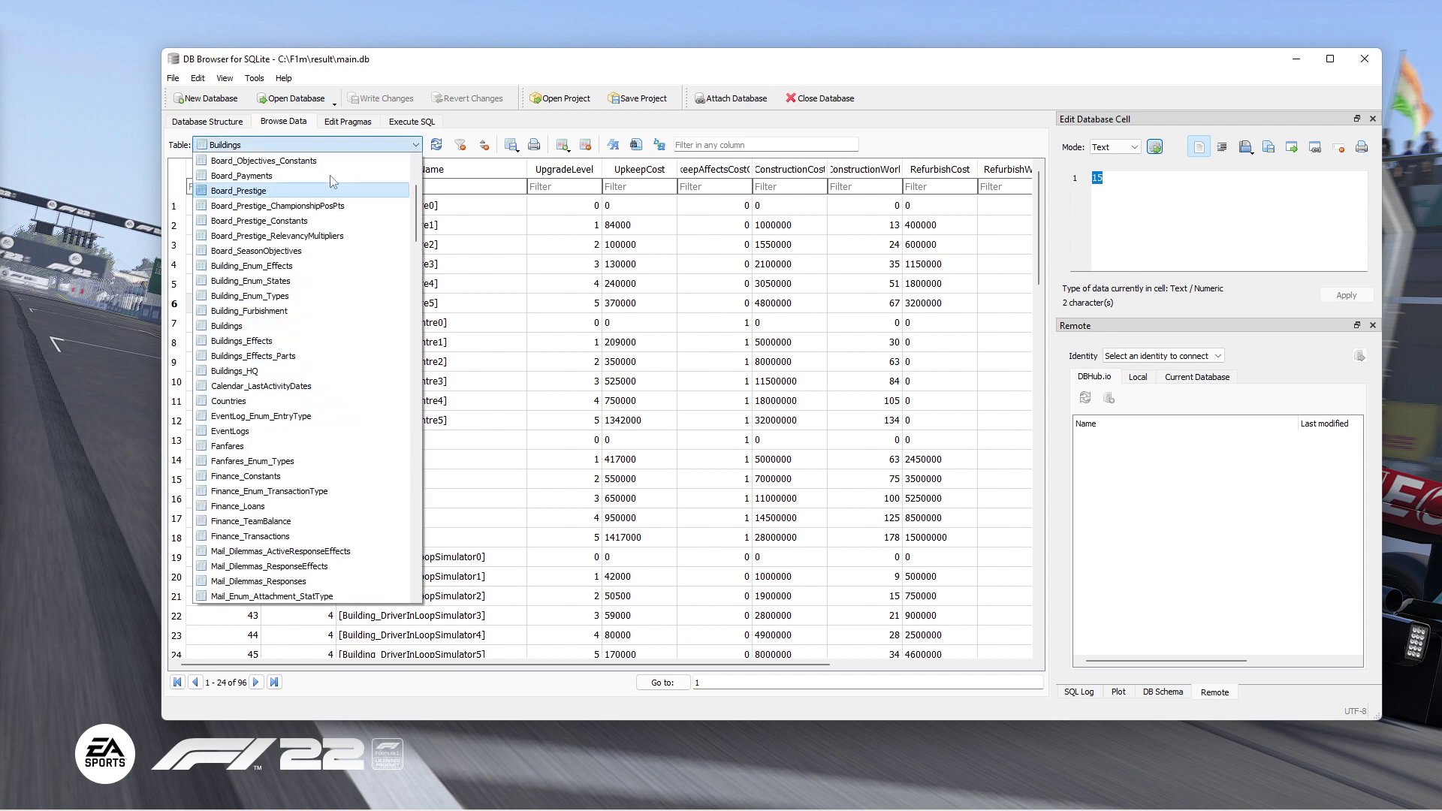
pyautogui.click(330, 160)
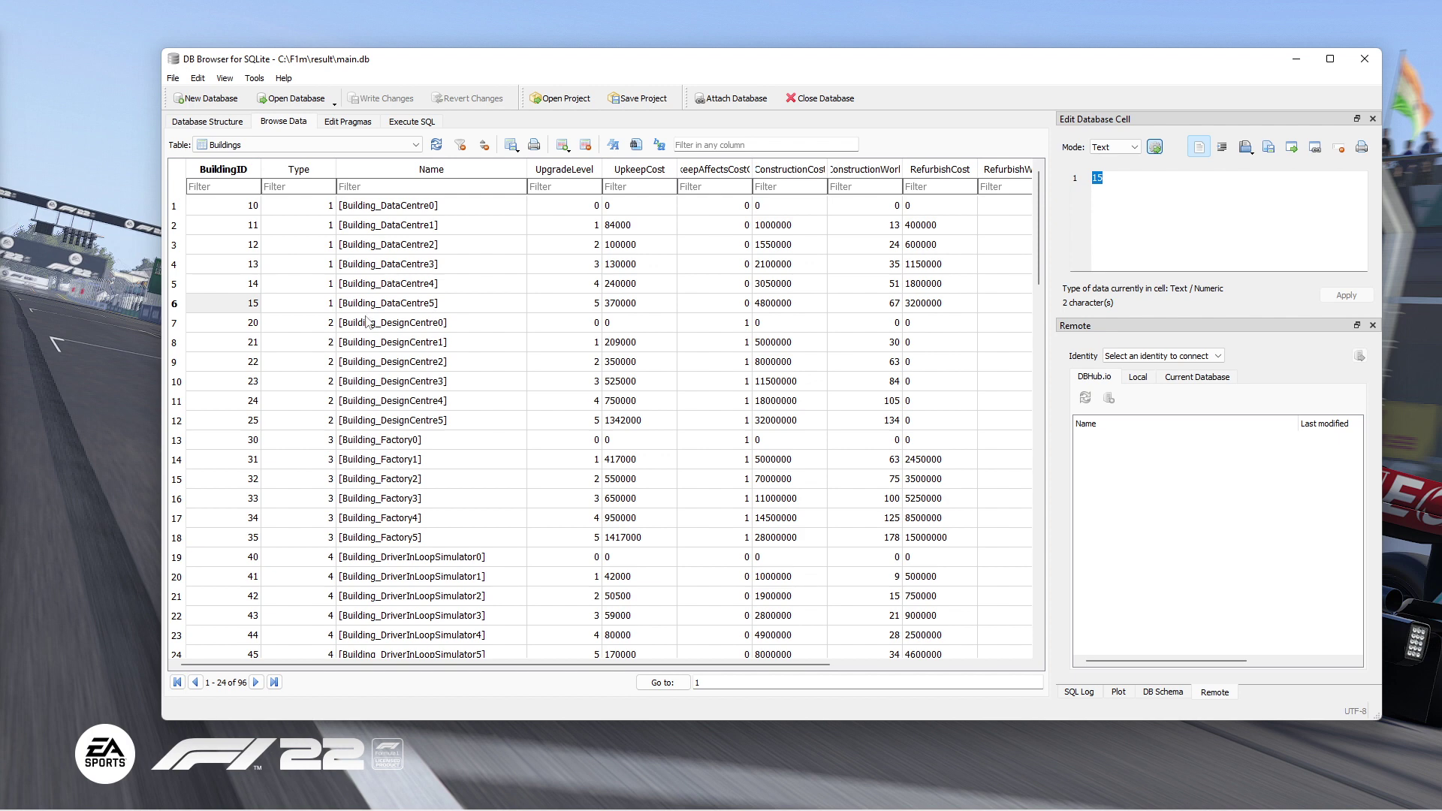
pyautogui.click(380, 145)
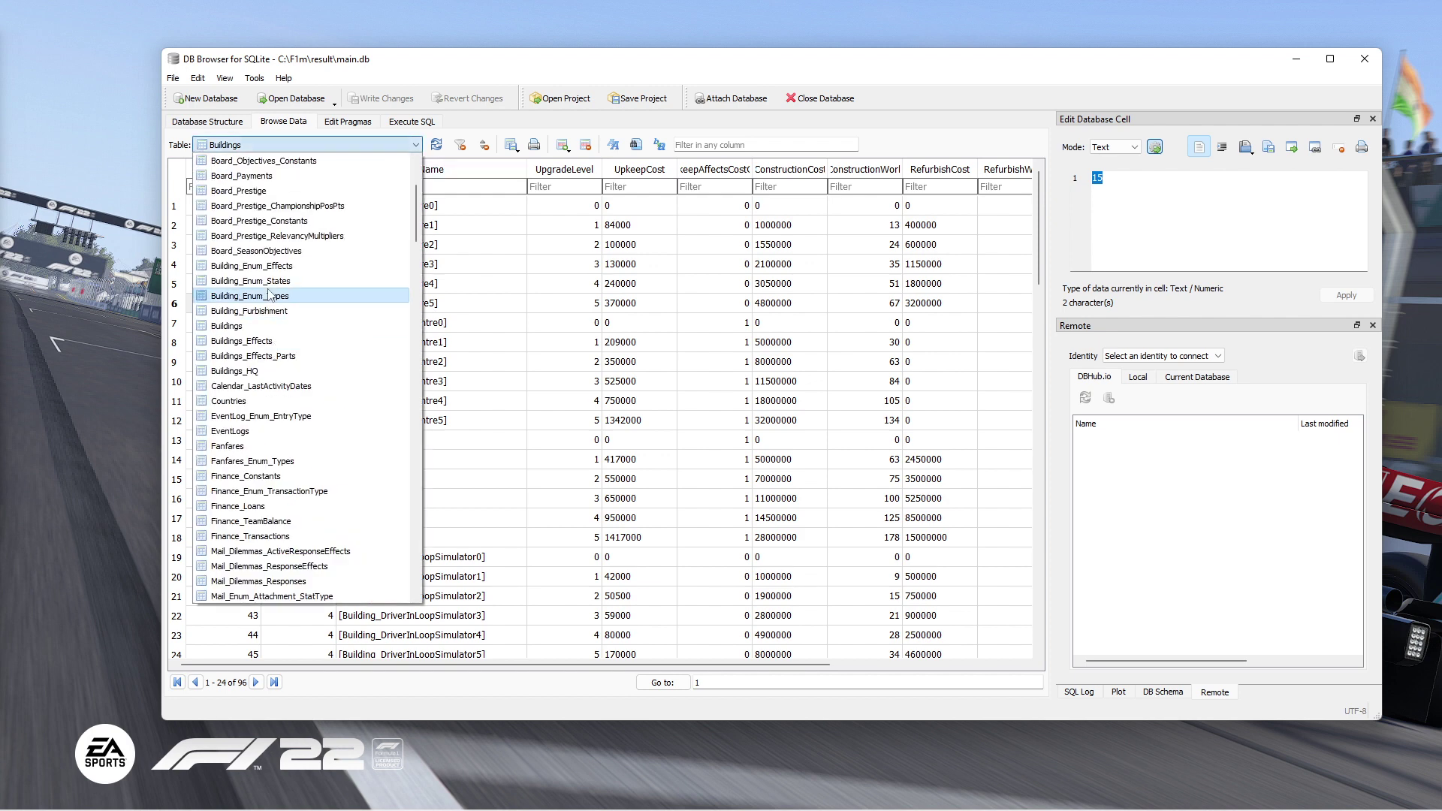
pyautogui.click(239, 371)
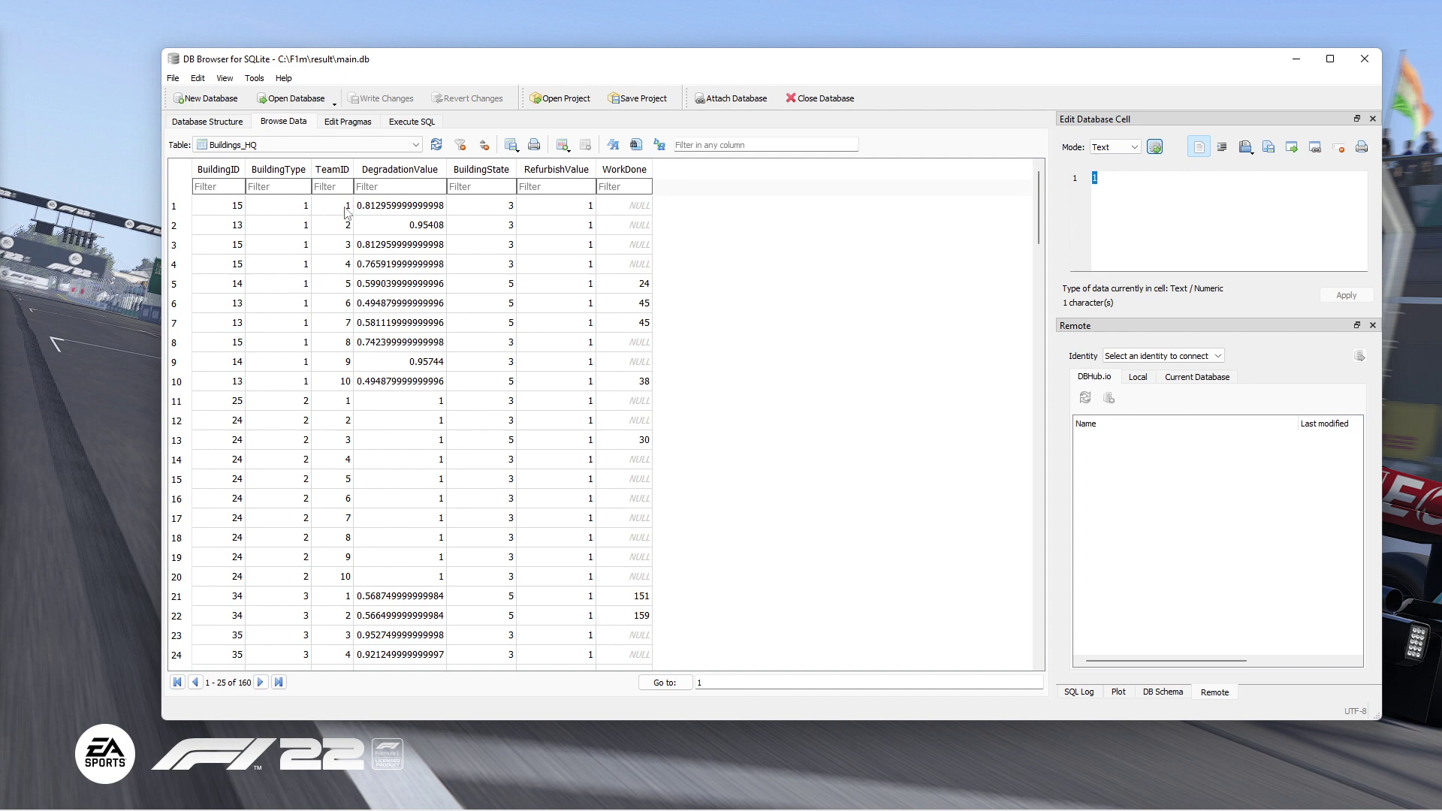
pyautogui.click(346, 211)
pyautogui.click(235, 207)
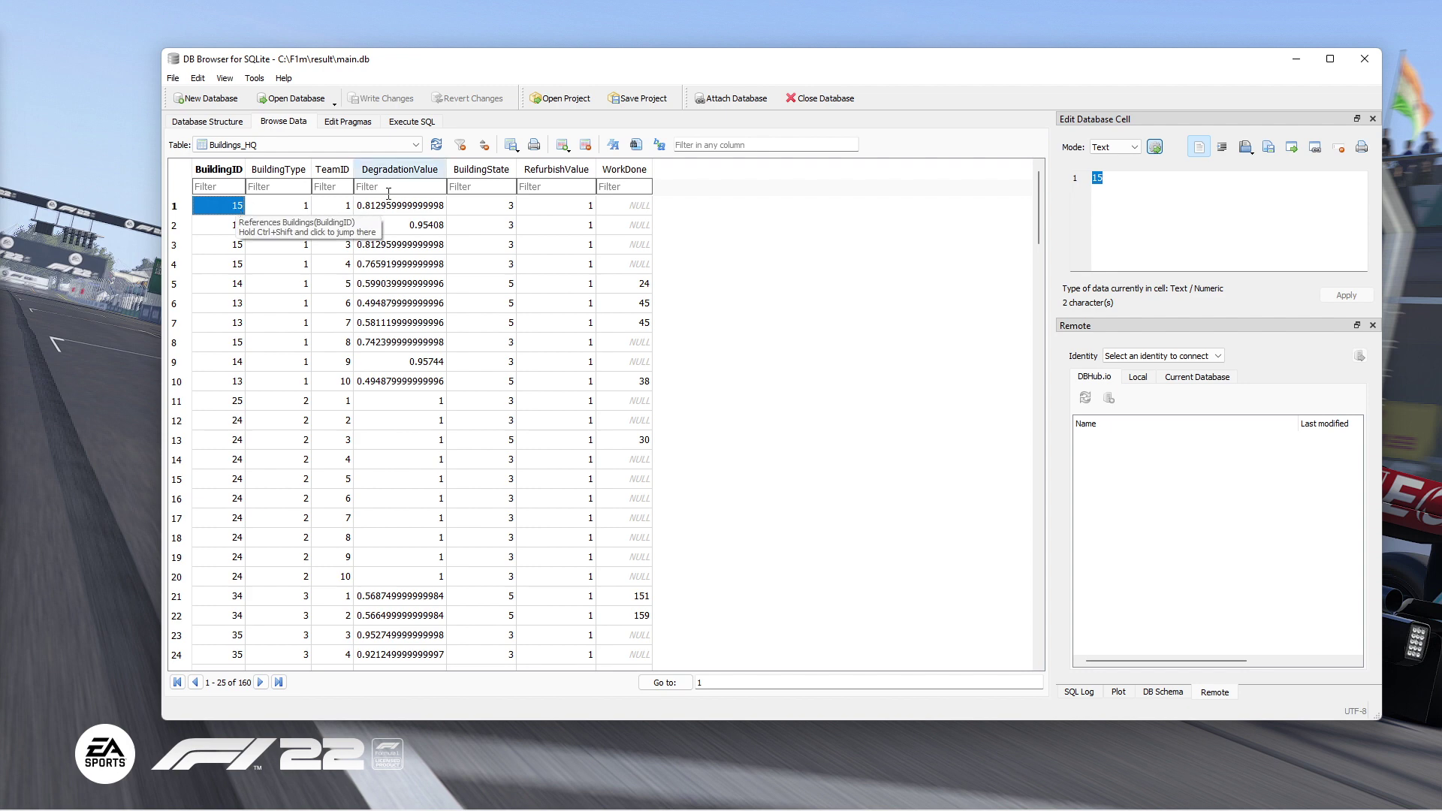
# Display the Finance_TeamBalance table and select the Balance value of TeamID 8
pyautogui.click(376, 147)
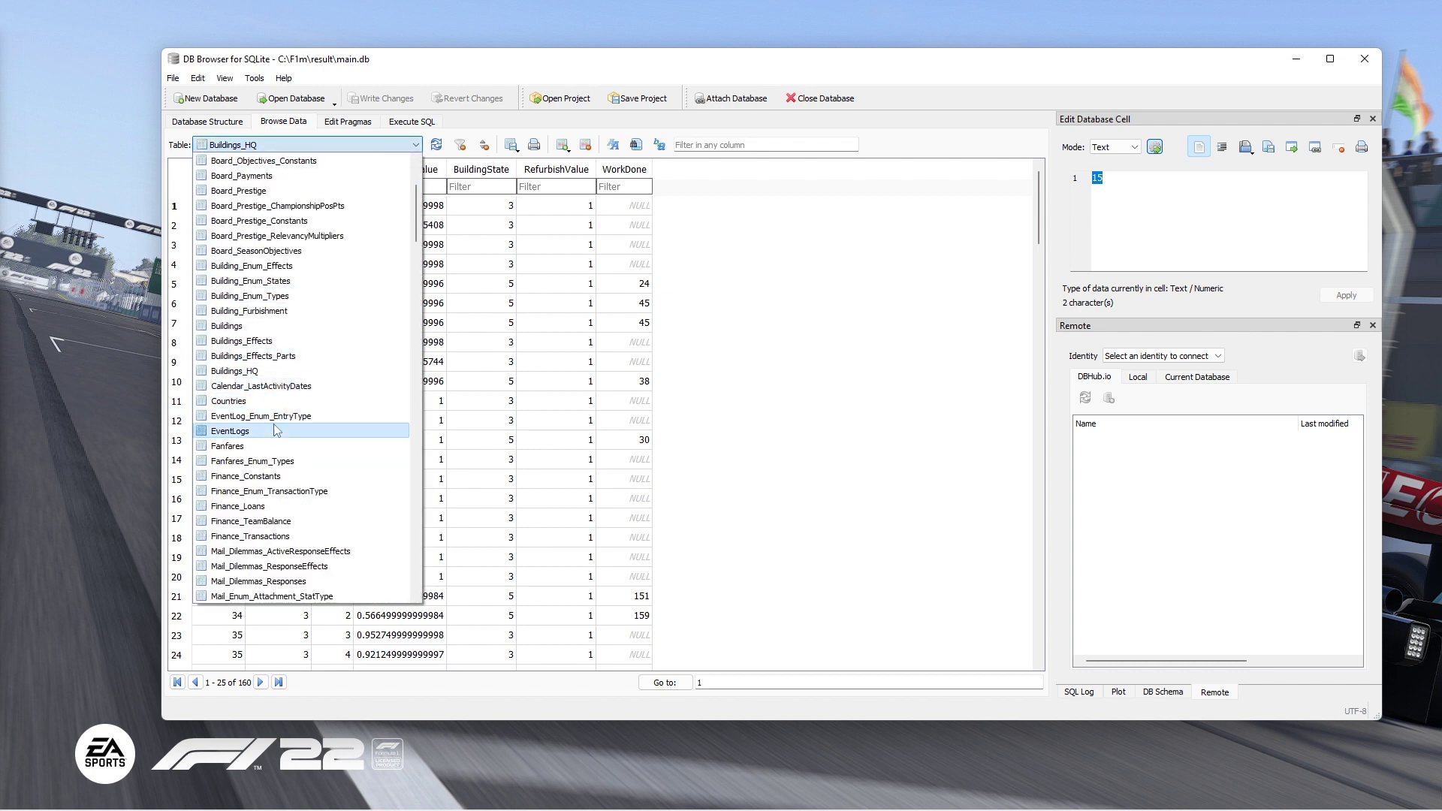
pyautogui.scroll(-1, 293, 492)
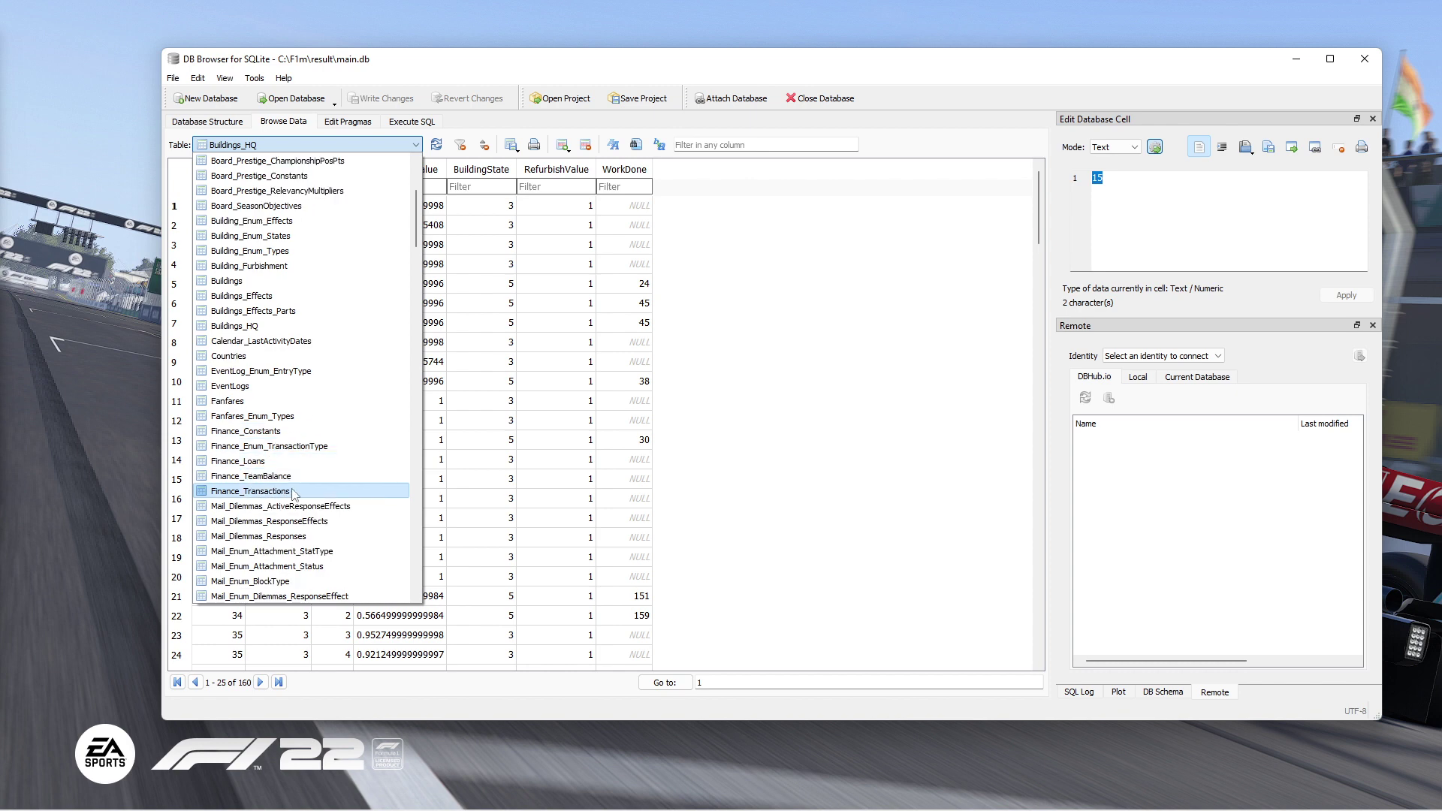
pyautogui.click(291, 478)
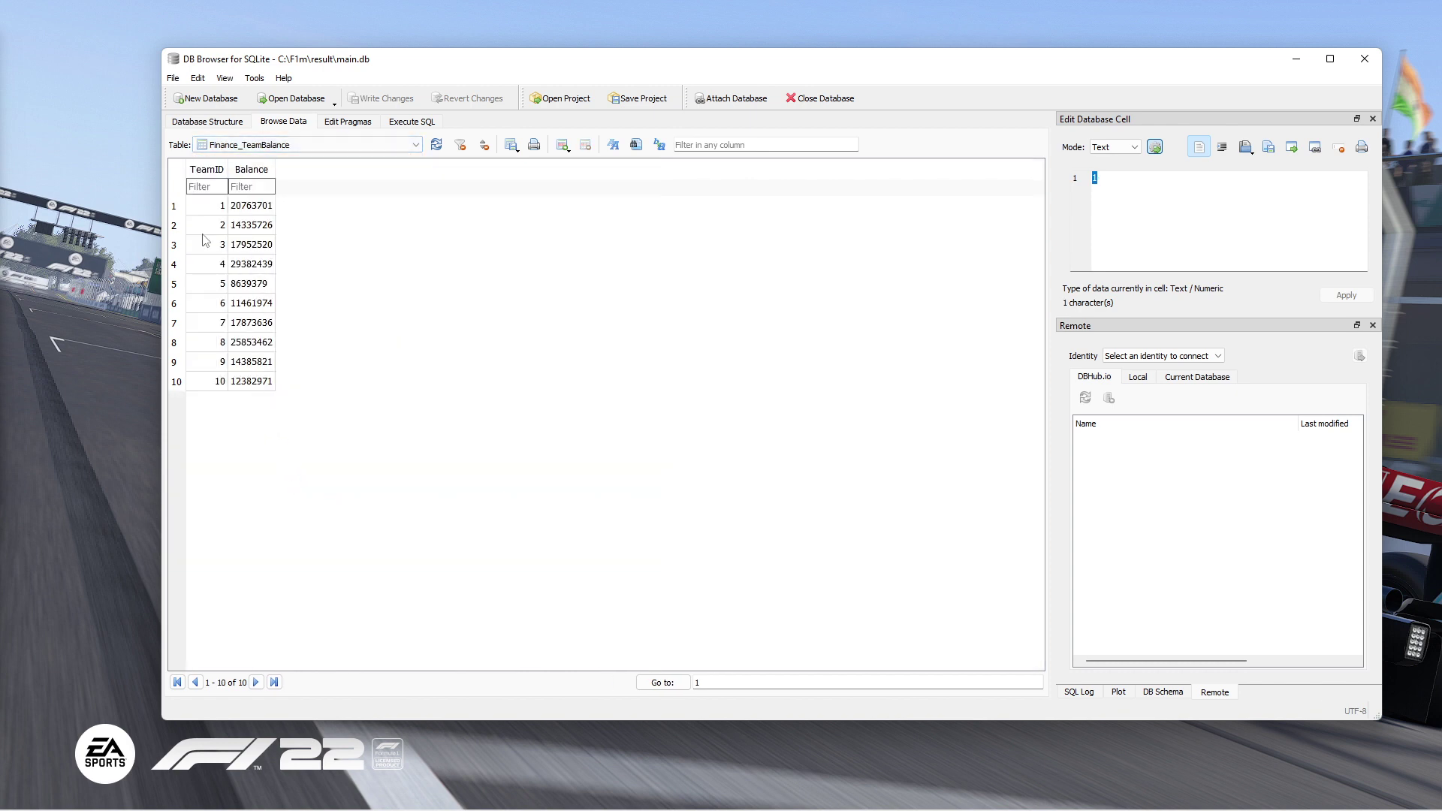
pyautogui.click(256, 345)
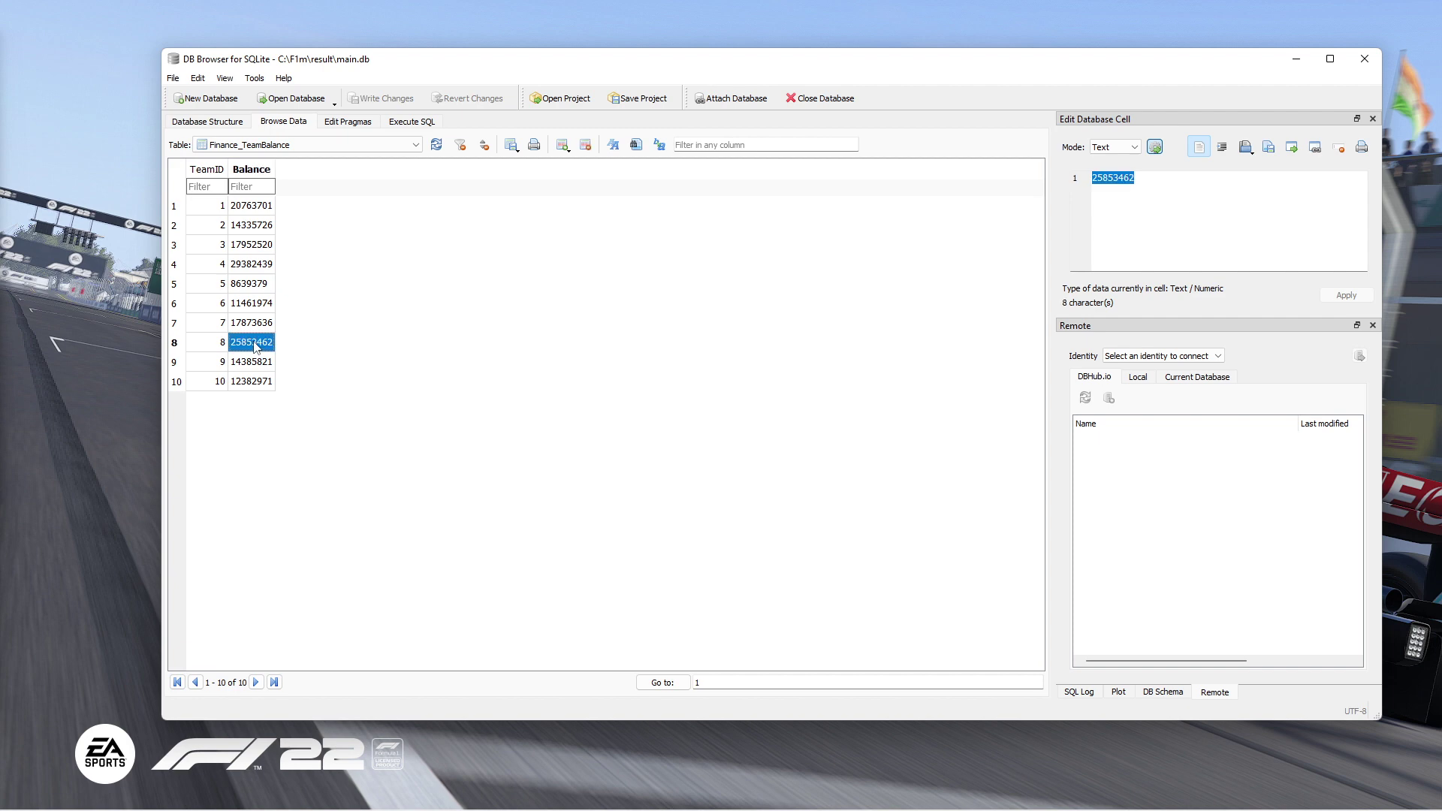
# Display the Teams table to identify which team has TeamID 8
pyautogui.click(304, 144)
pyautogui.scroll(-15, 299, 507)
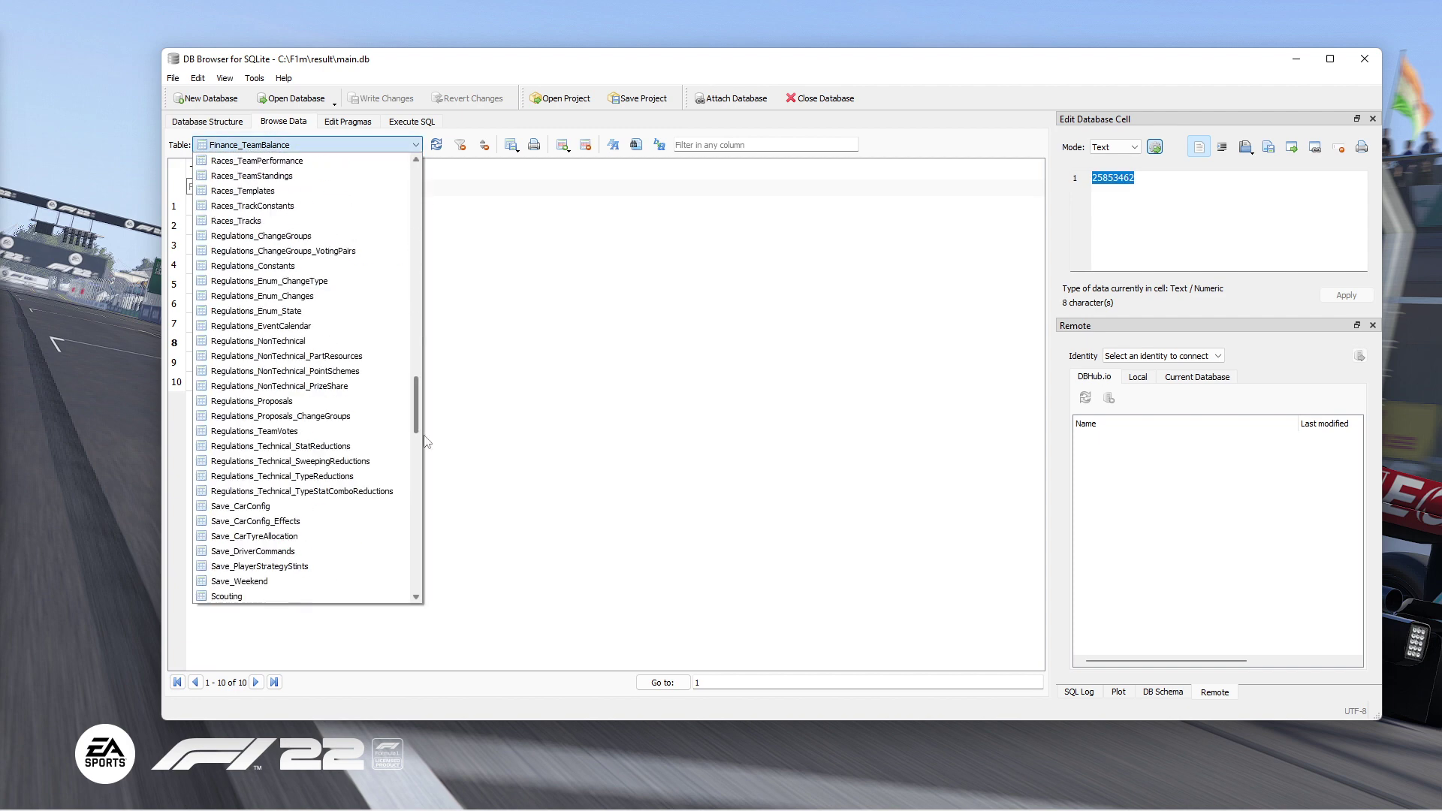
pyautogui.click(299, 385)
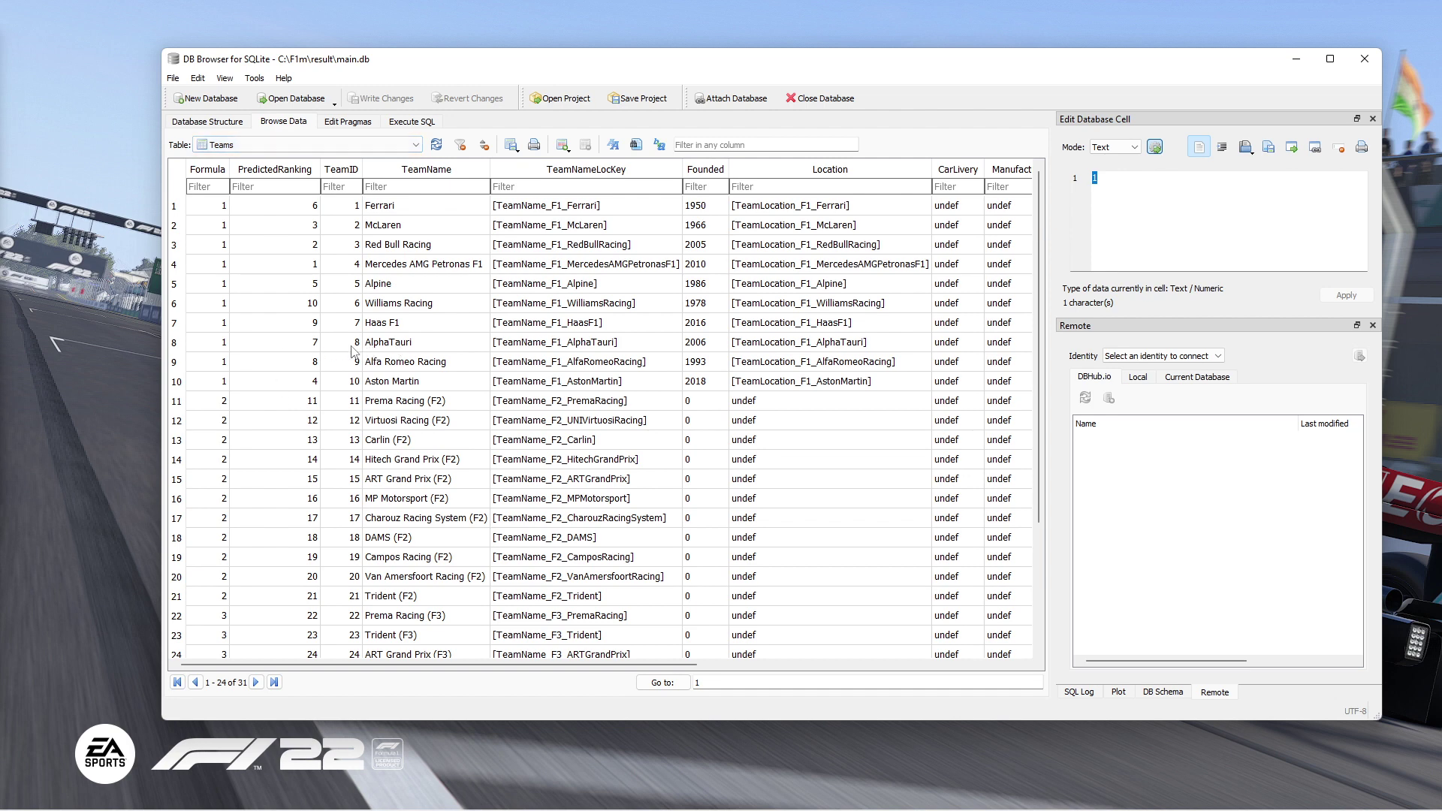
# Return to the Finance_TeamBalance table
pyautogui.click(360, 145)
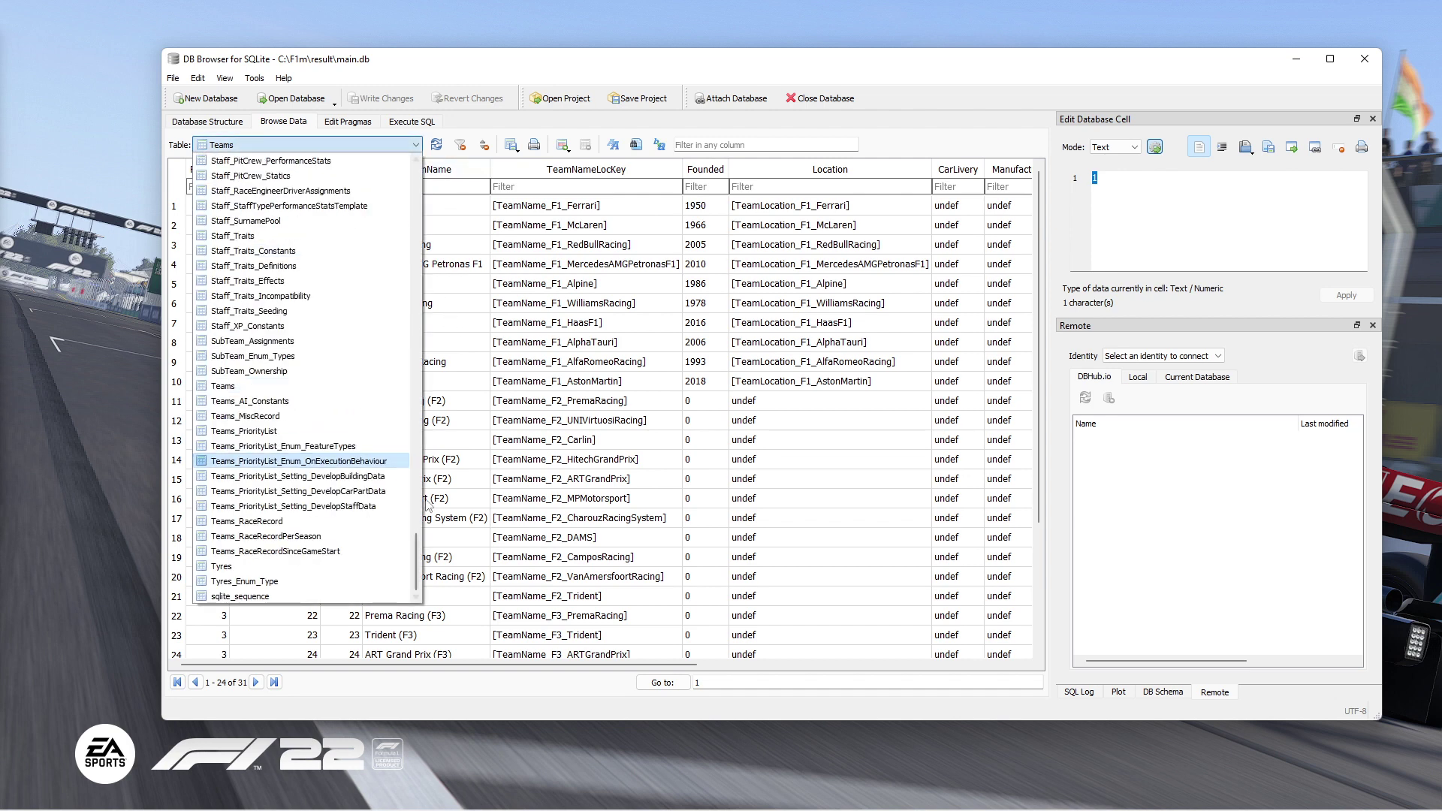
pyautogui.moveTo(417, 543); pyautogui.dragTo(401, 212)
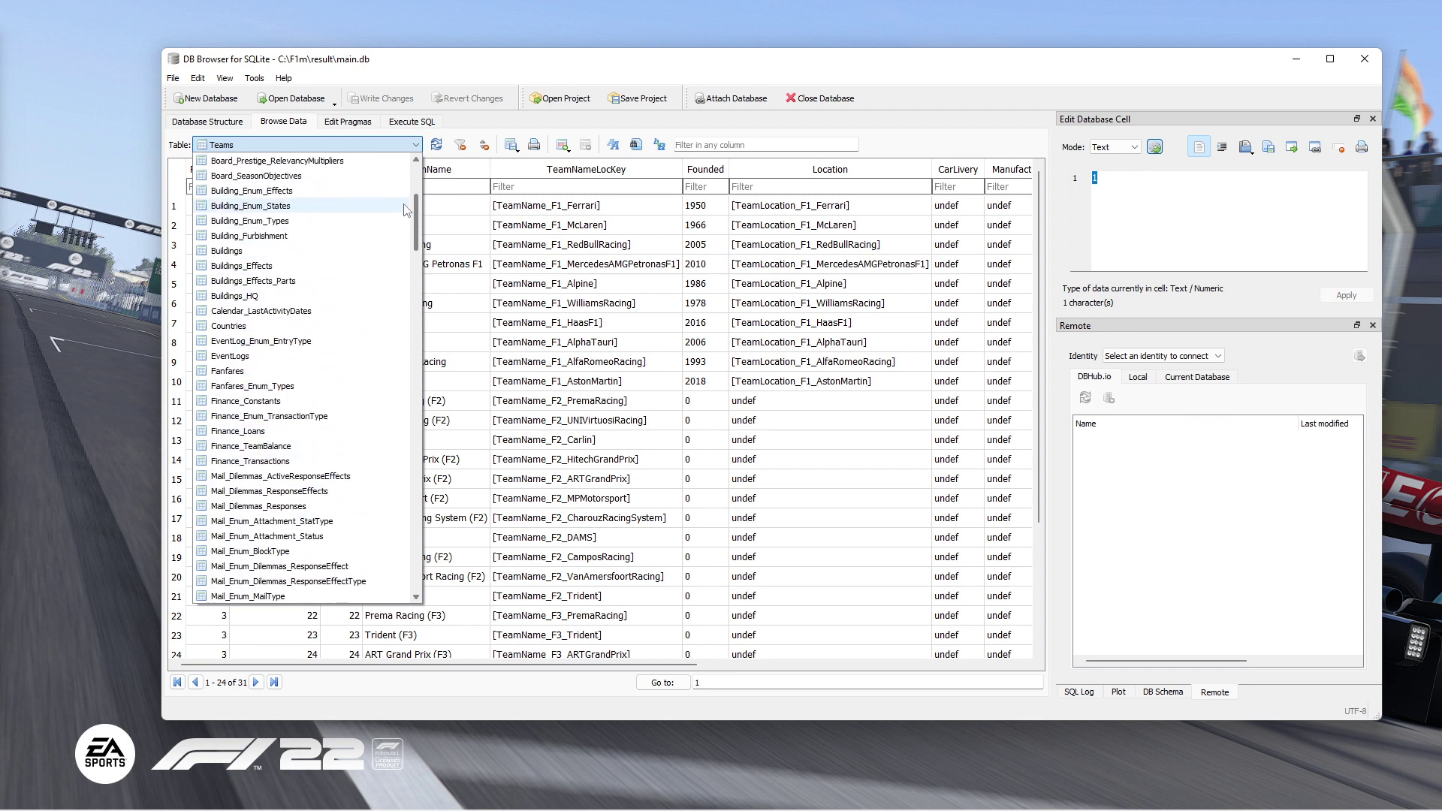
pyautogui.click(266, 449)
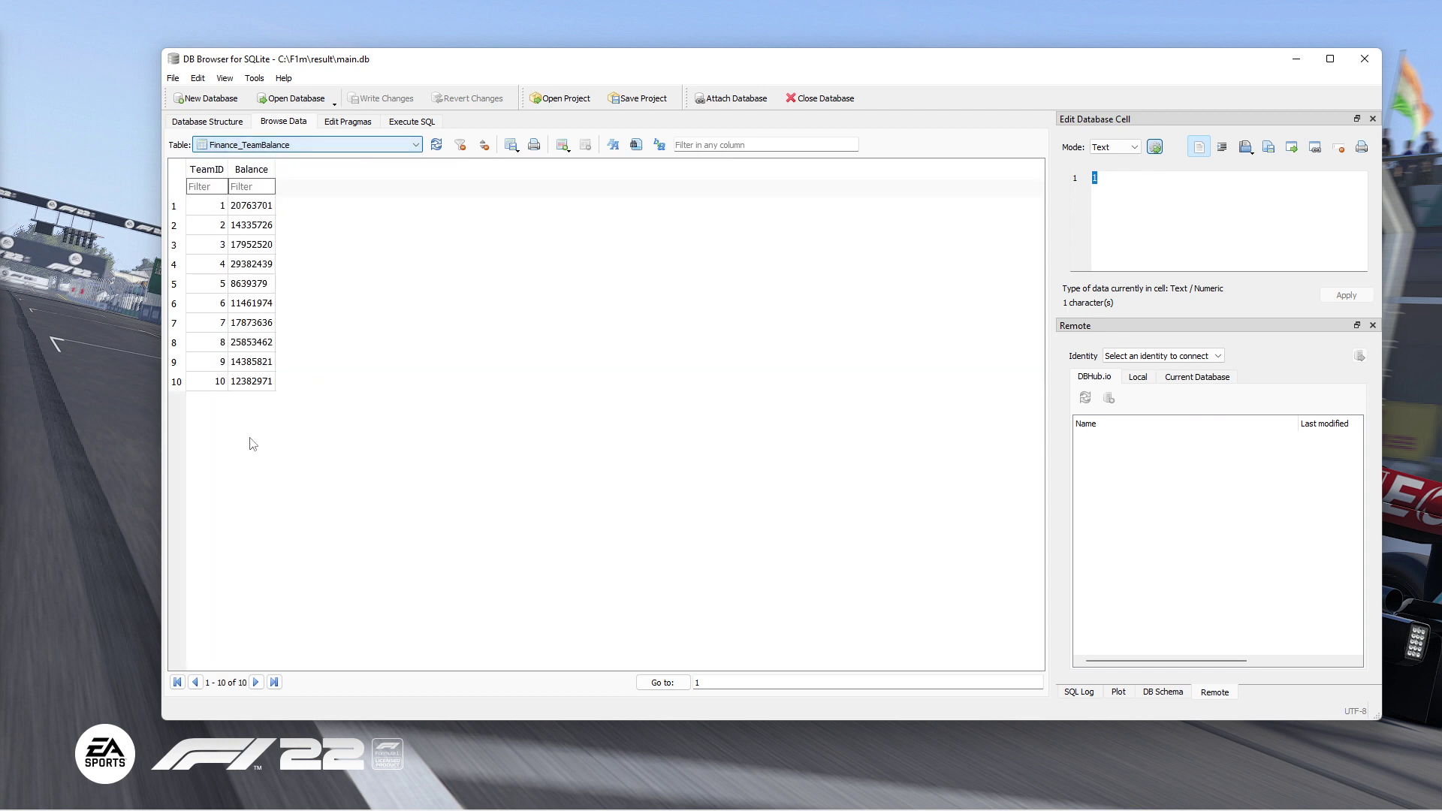
# Compare TeamID 8's Balance with the balance in F1 Manager 2022 while viewing the Car 1 driver's facility bonuses and contract
pyautogui.click(247, 347)
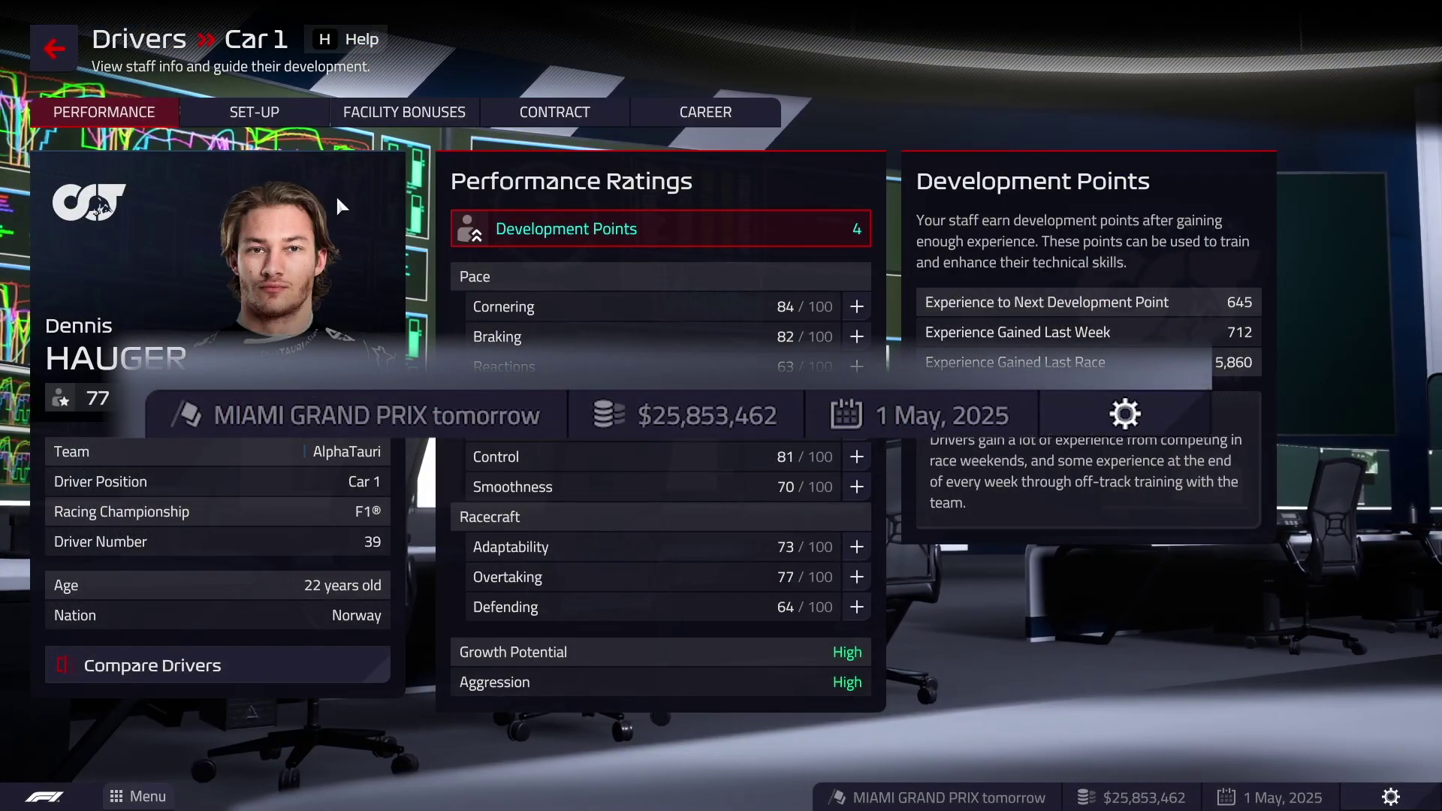
pyautogui.click(421, 112)
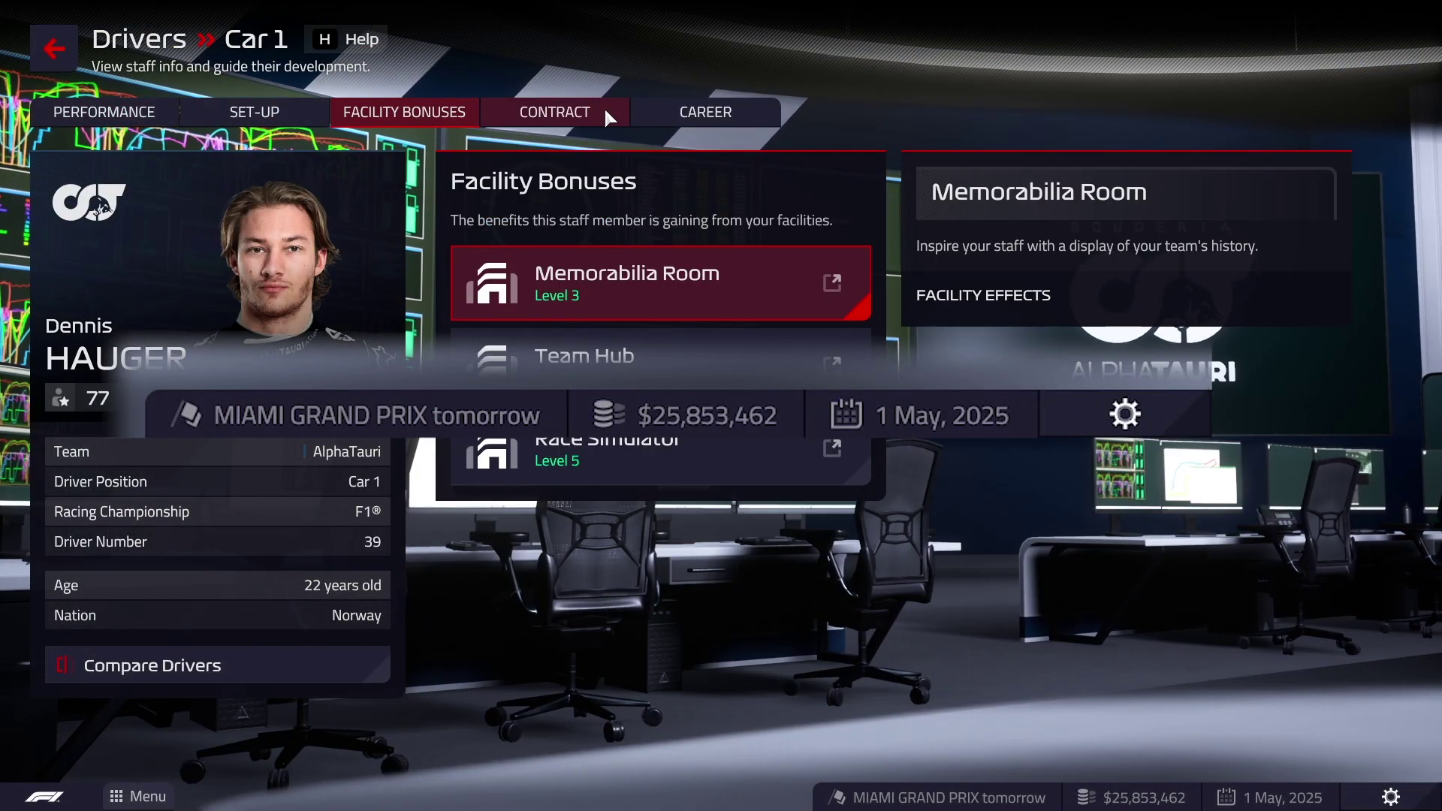
pyautogui.click(598, 103)
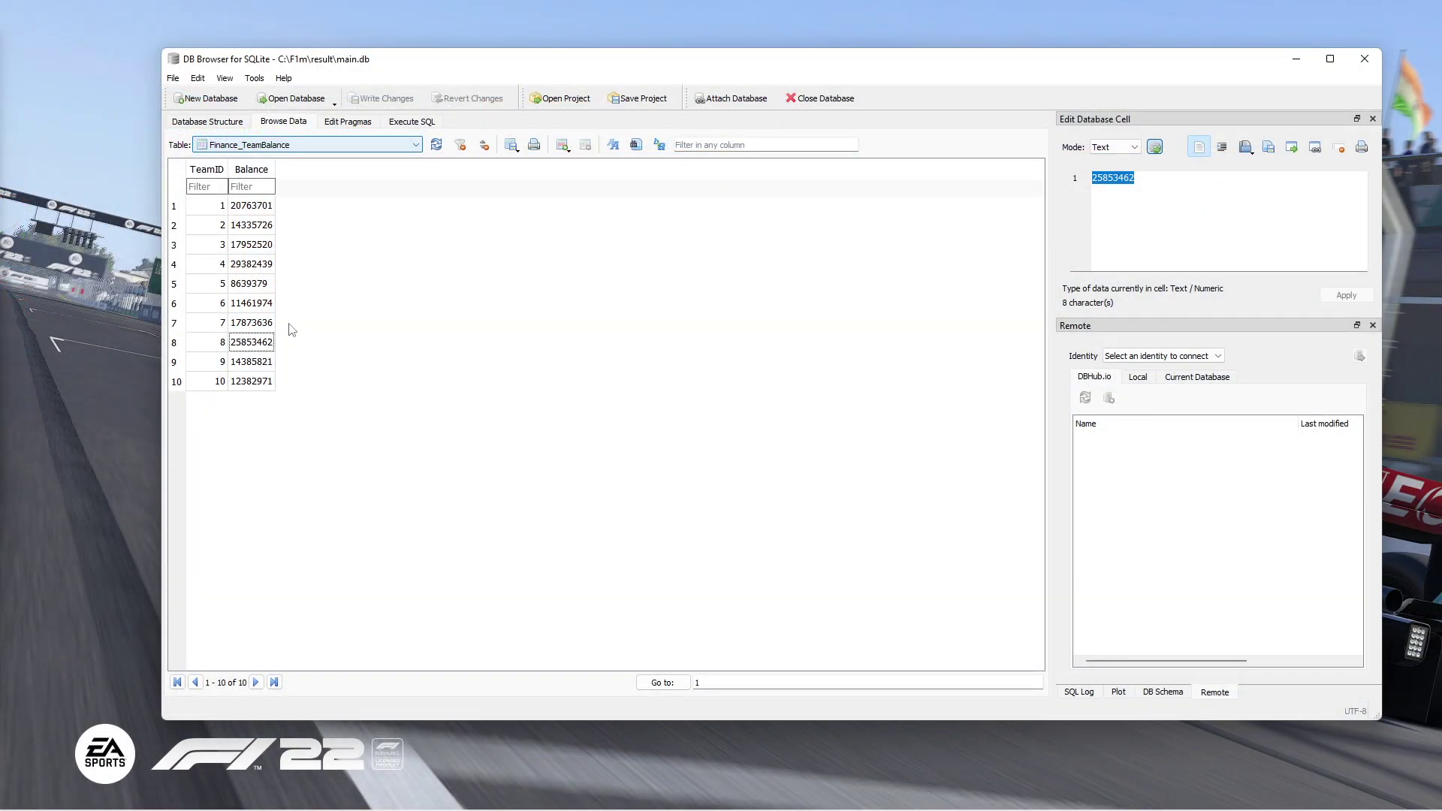
# Set the Balance of TeamID 8 in the Finance_TeamBalance table to 26500000
pyautogui.click(250, 345)
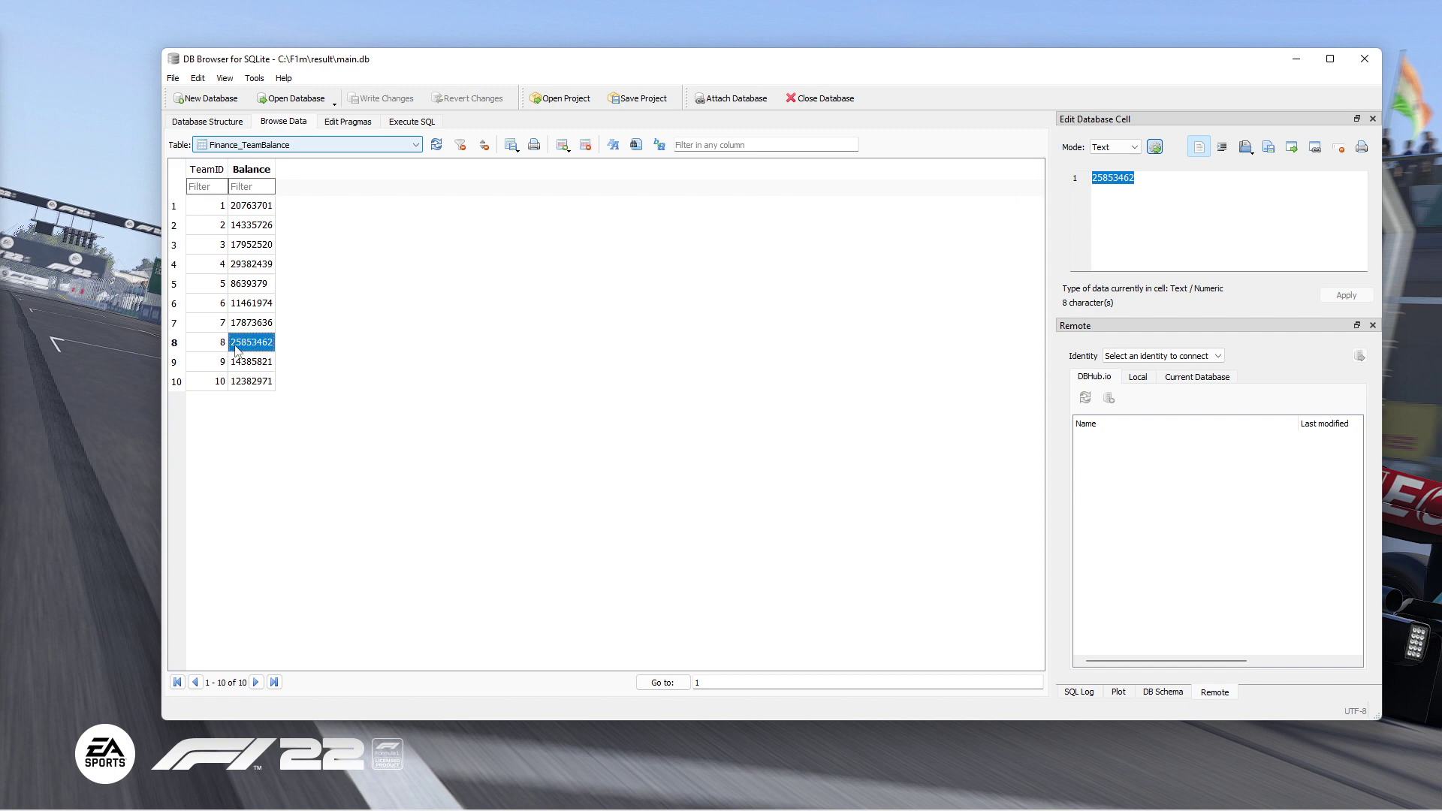
pyautogui.doubleClick(240, 350)
pyautogui.click(238, 346)
pyautogui.moveTo(237, 344); pyautogui.dragTo(295, 343)
pyautogui.write('6500000')
pyautogui.click(249, 366)
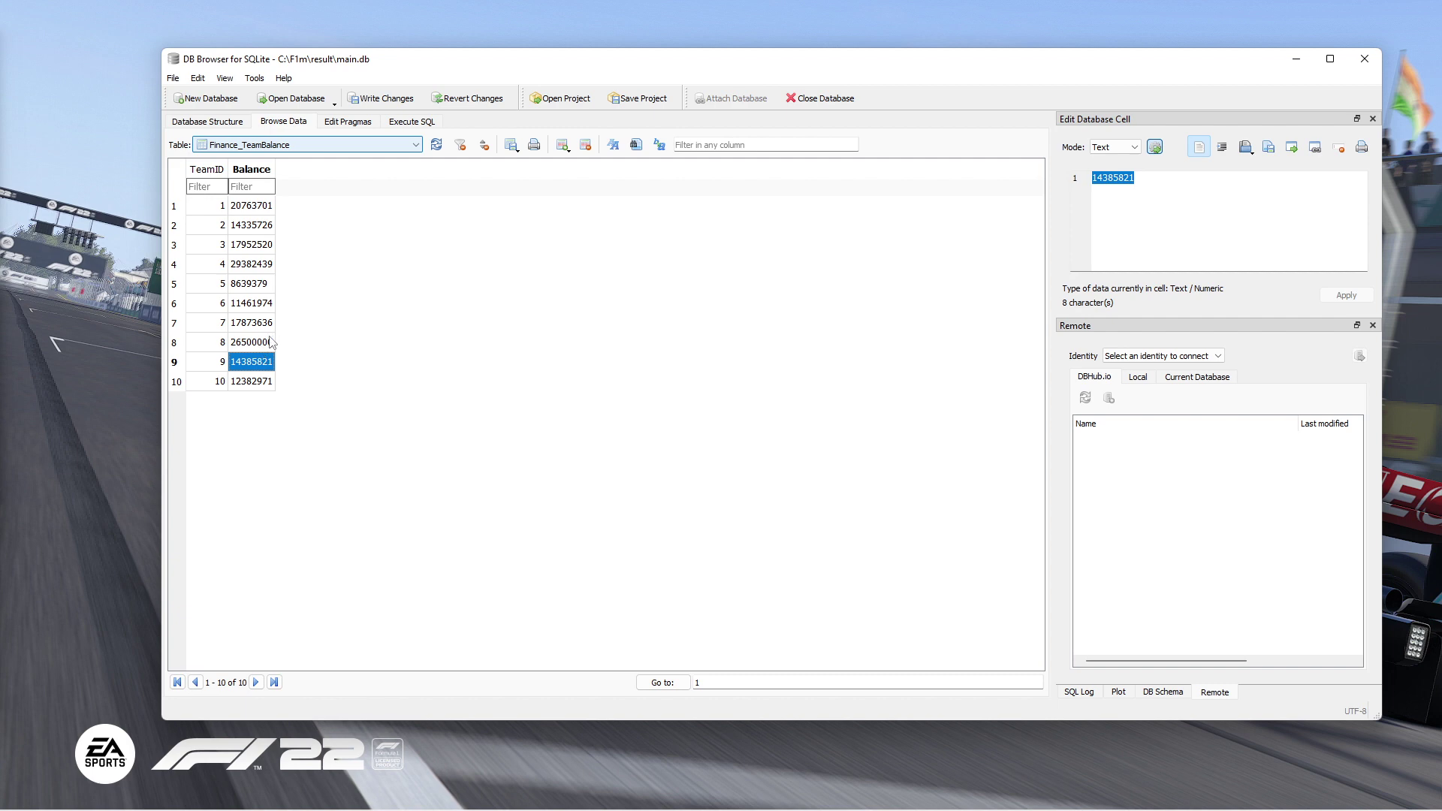
pyautogui.click(258, 344)
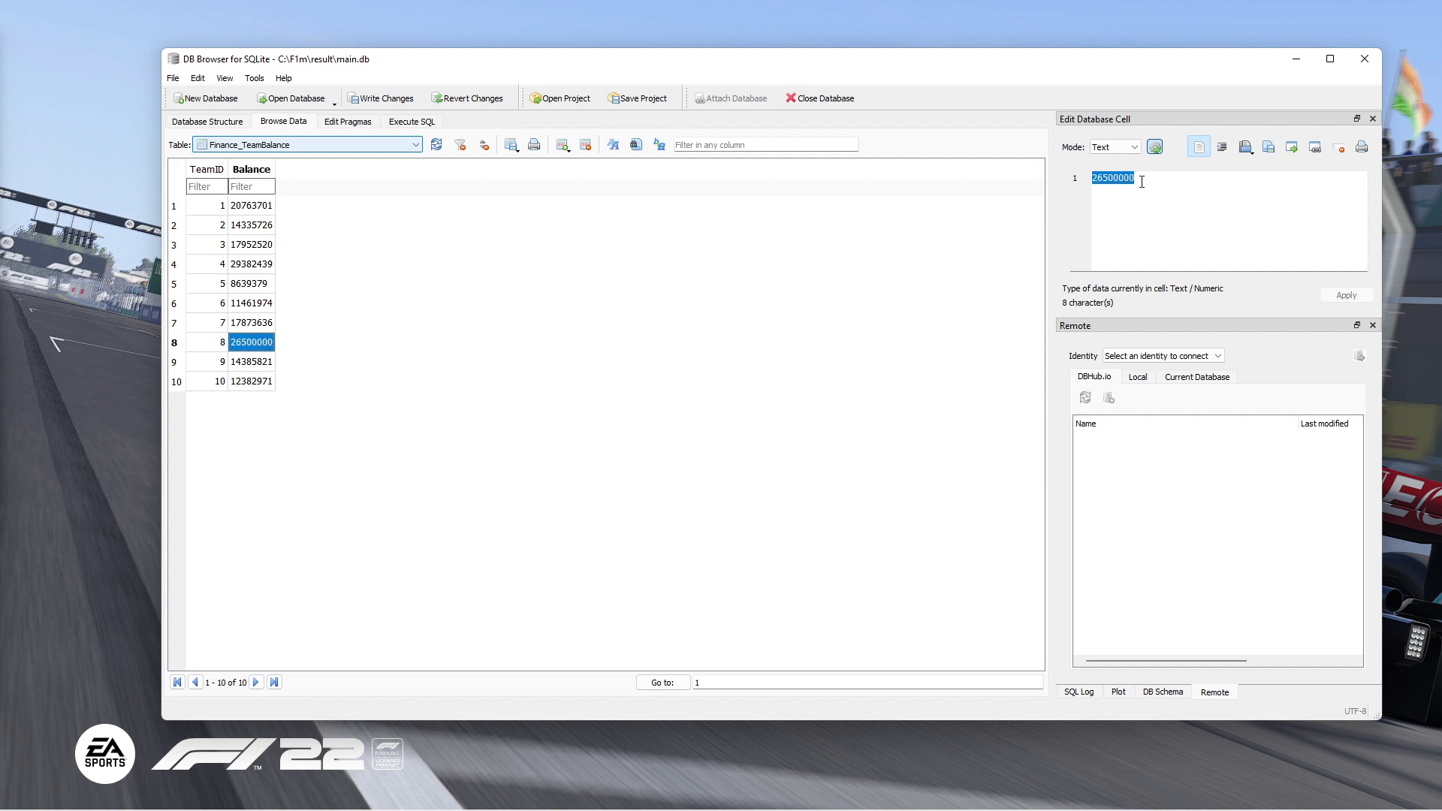
pyautogui.click(240, 347)
pyautogui.doubleClick(241, 346)
pyautogui.click(245, 344)
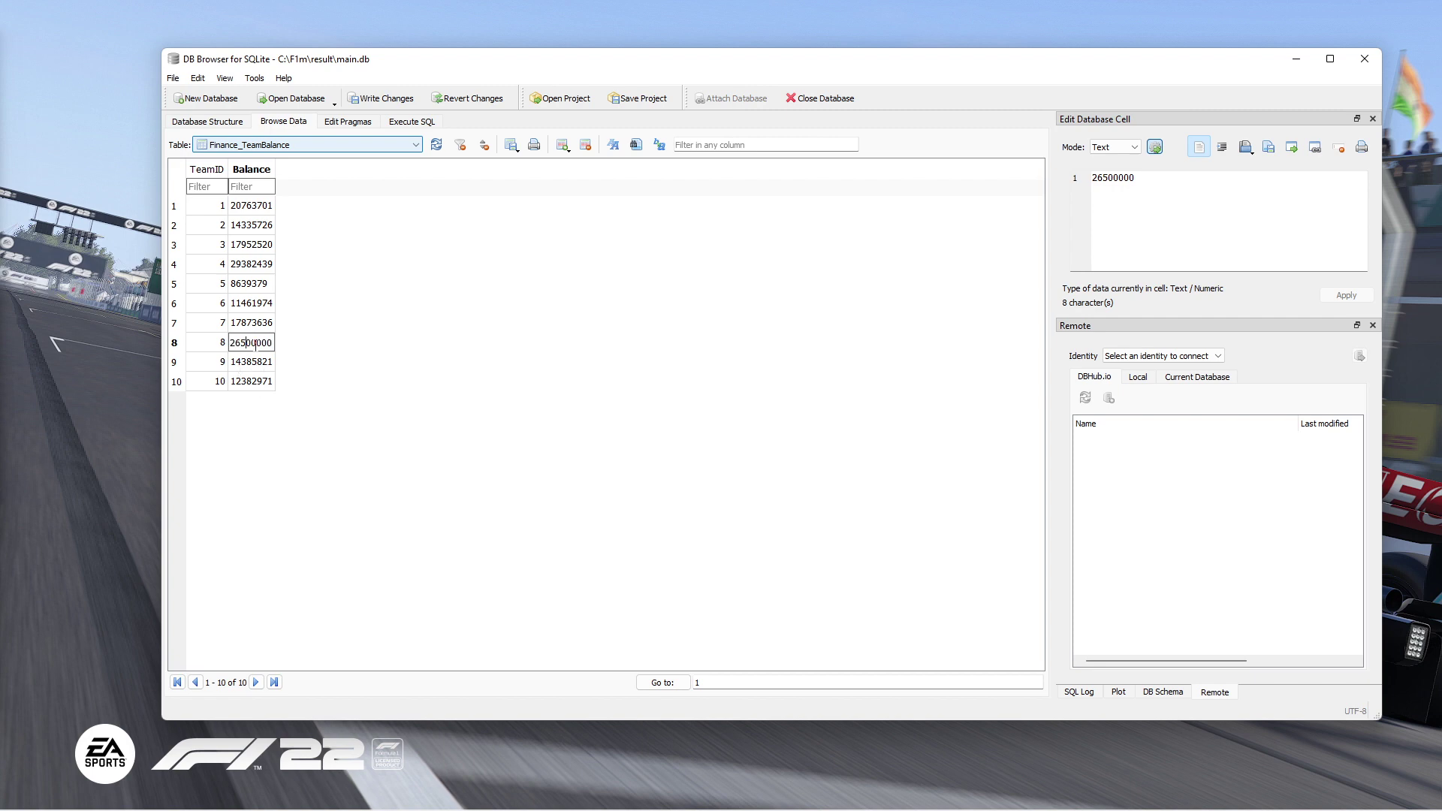
# Write the balance change to main.db and close the database together with DB Browser for SQLite
pyautogui.click(380, 98)
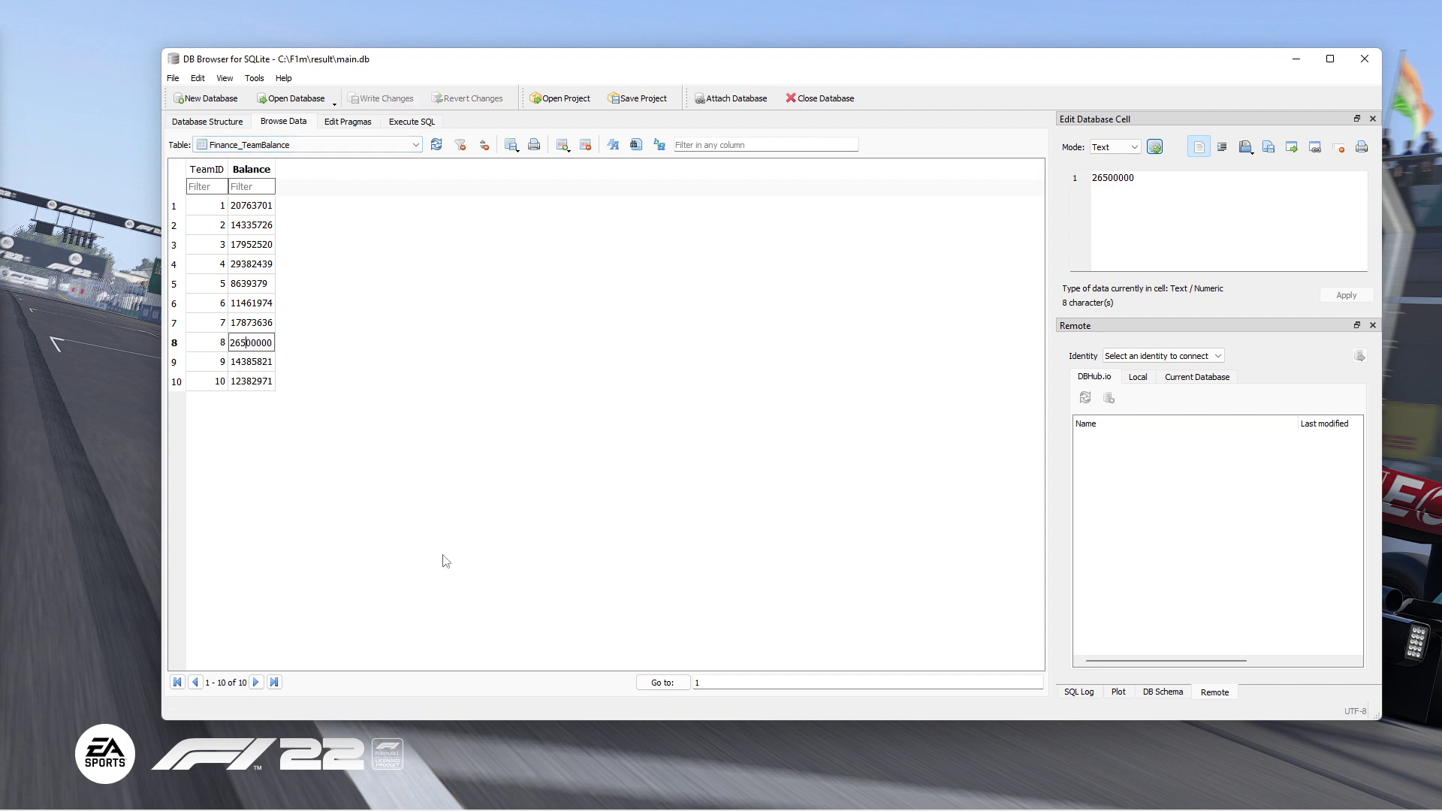
pyautogui.click(834, 98)
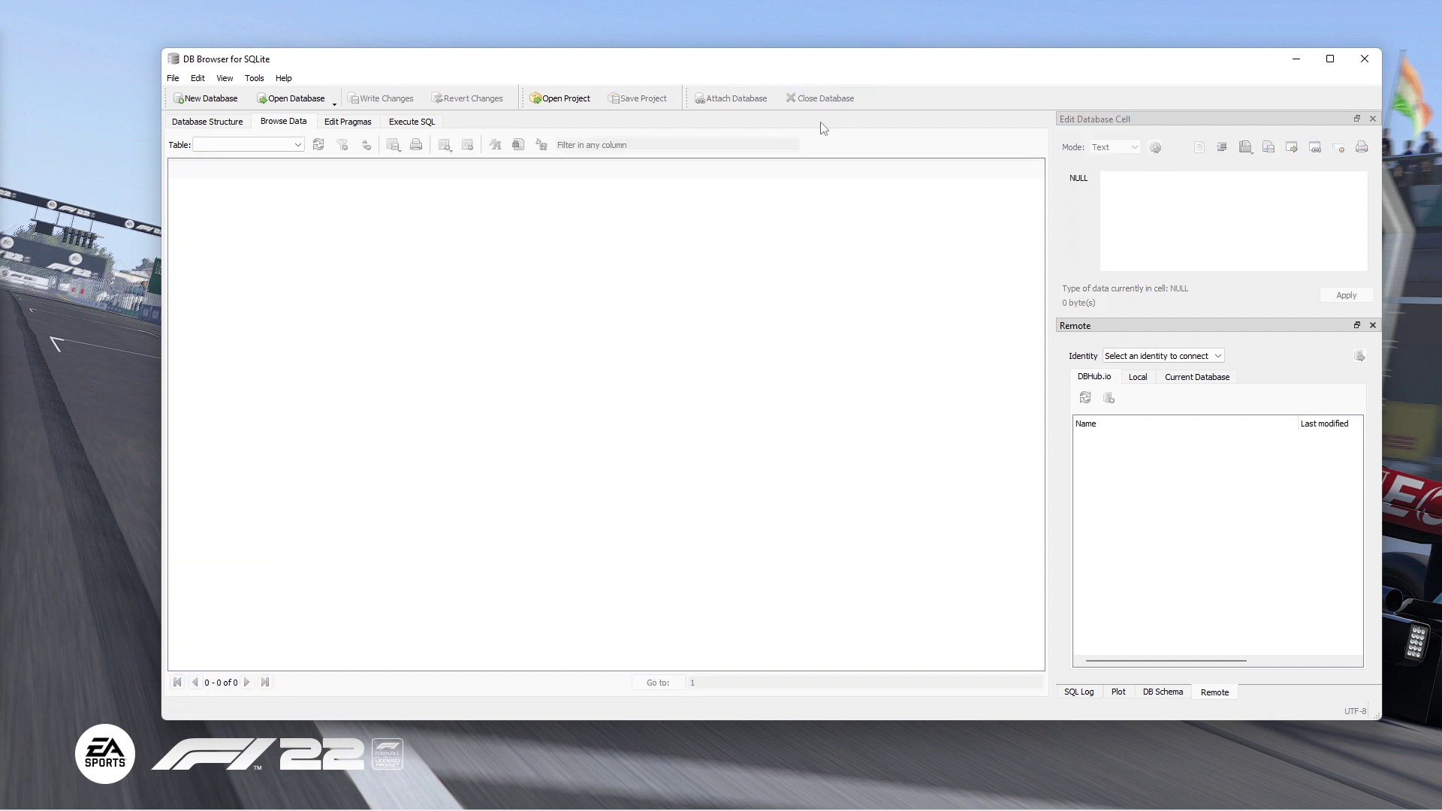
pyautogui.click(1364, 58)
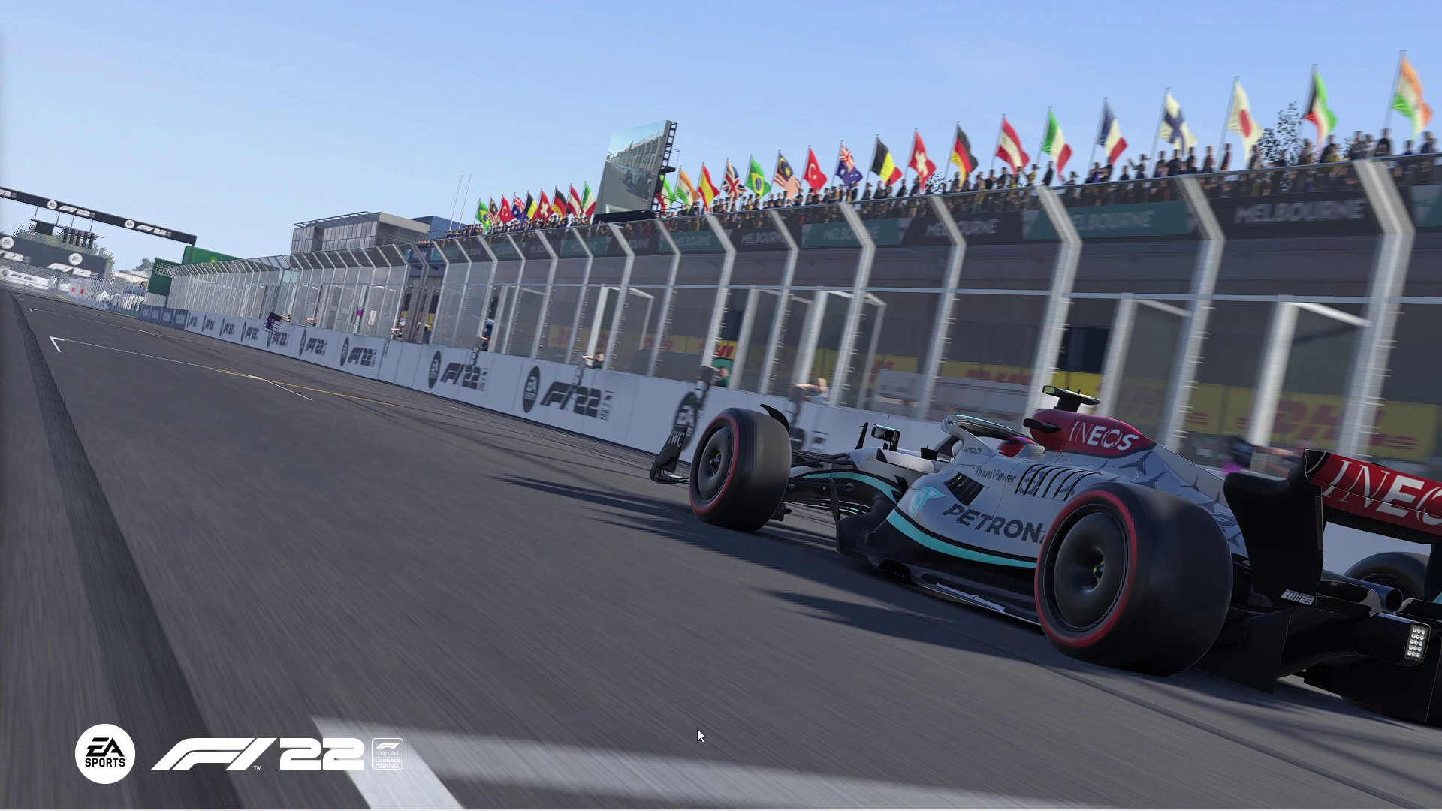
# Bring up Command Prompt and README.md, and examine the repack command in the Repacking section
pyautogui.click(893, 802)
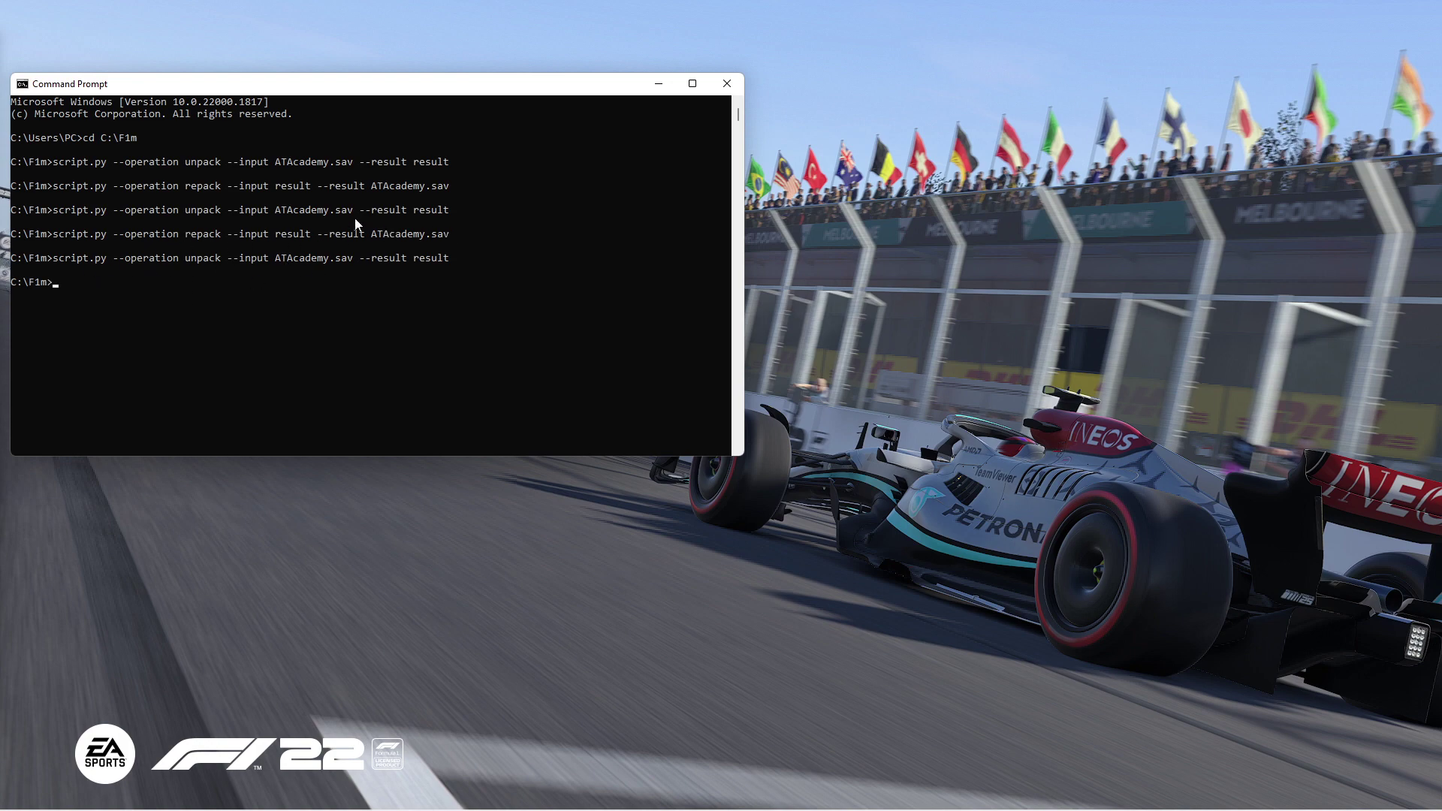
pyautogui.hotkey('alt', 'Tab')
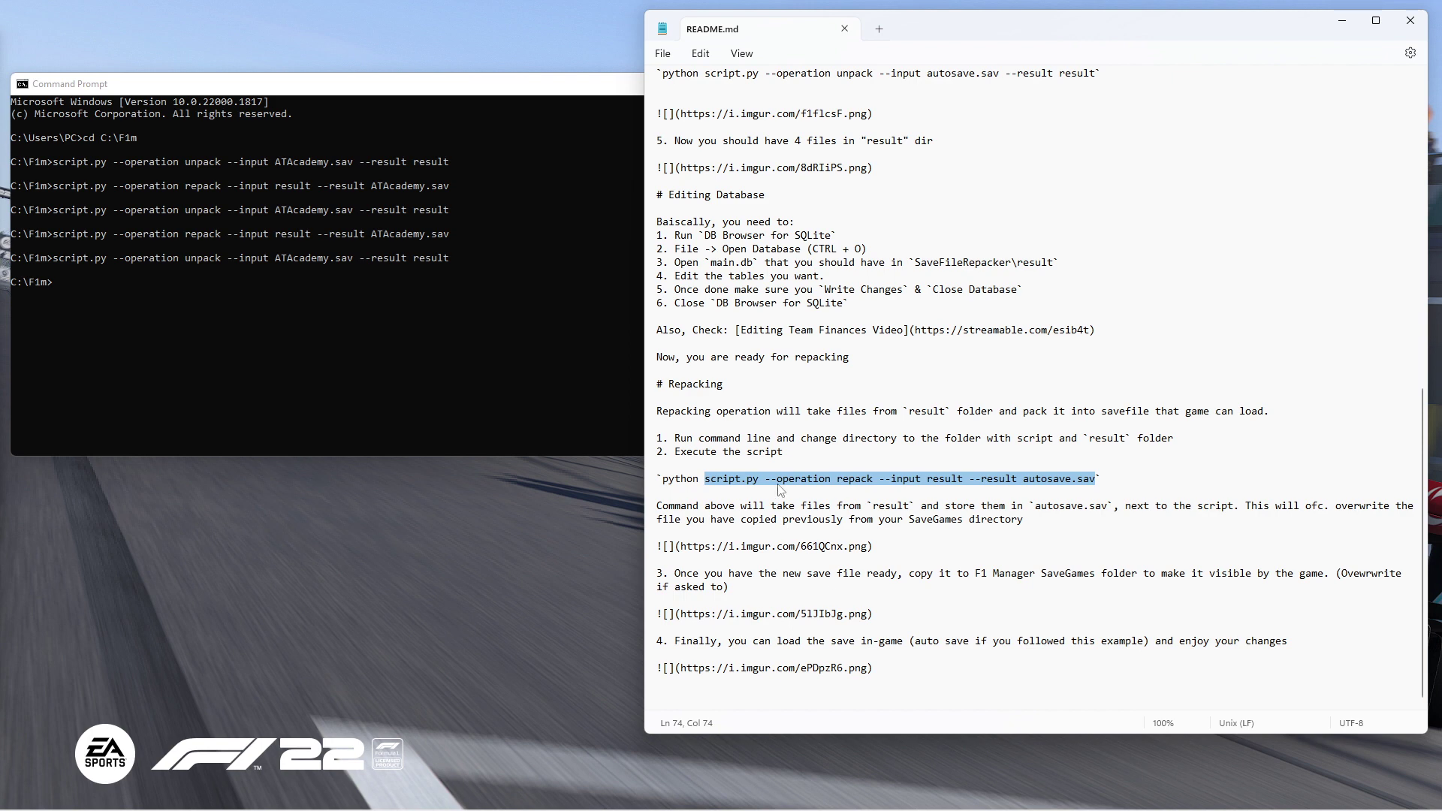
pyautogui.scroll(1, 732, 375)
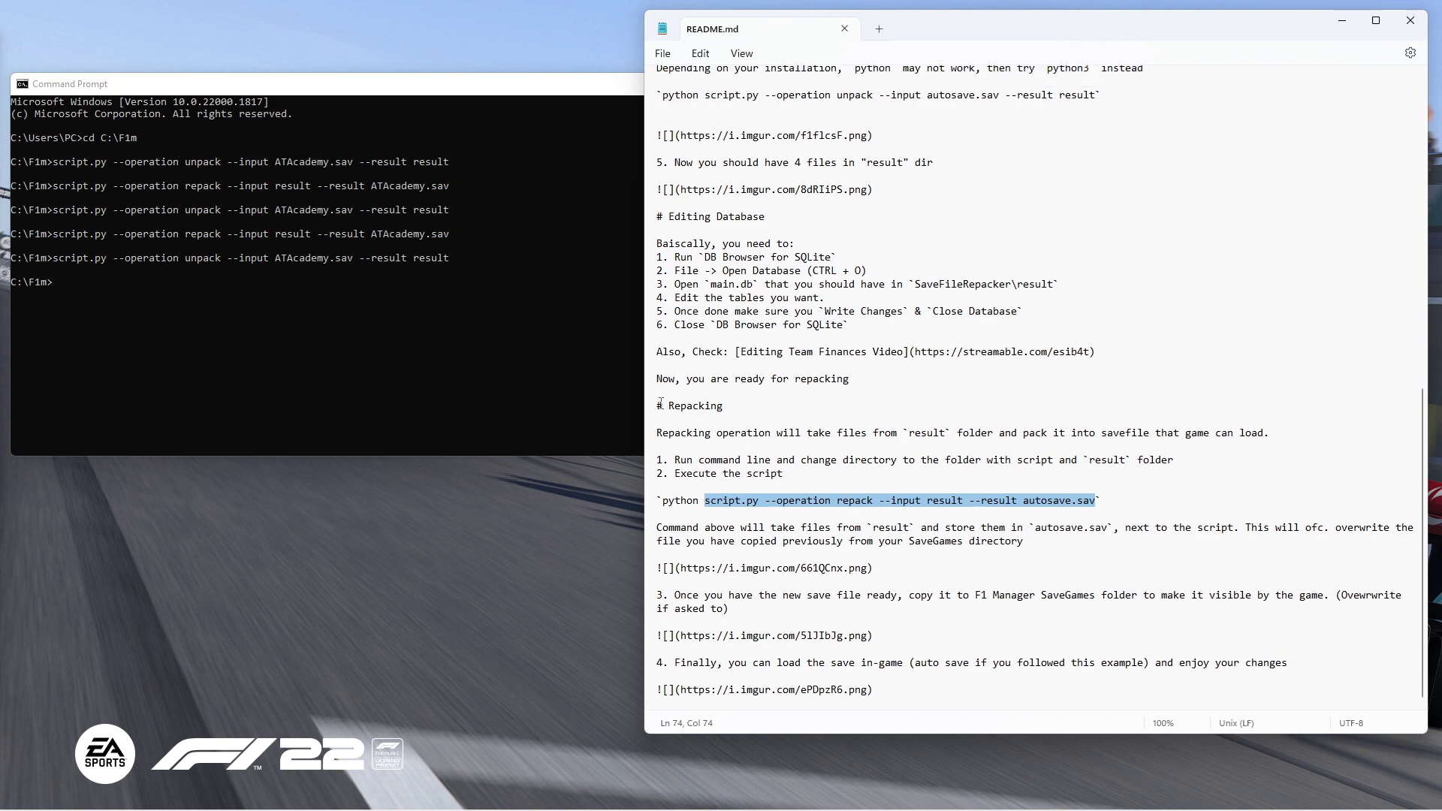
pyautogui.moveTo(659, 405); pyautogui.dragTo(728, 407)
pyautogui.moveTo(708, 510); pyautogui.dragTo(1059, 501)
pyautogui.press('Up')
pyautogui.press('Up')
pyautogui.press('Up')
# Copy the earlier repack command in Command Prompt and run script.py --operation repack --input result --result ATAcademy.sav
pyautogui.click(304, 236)
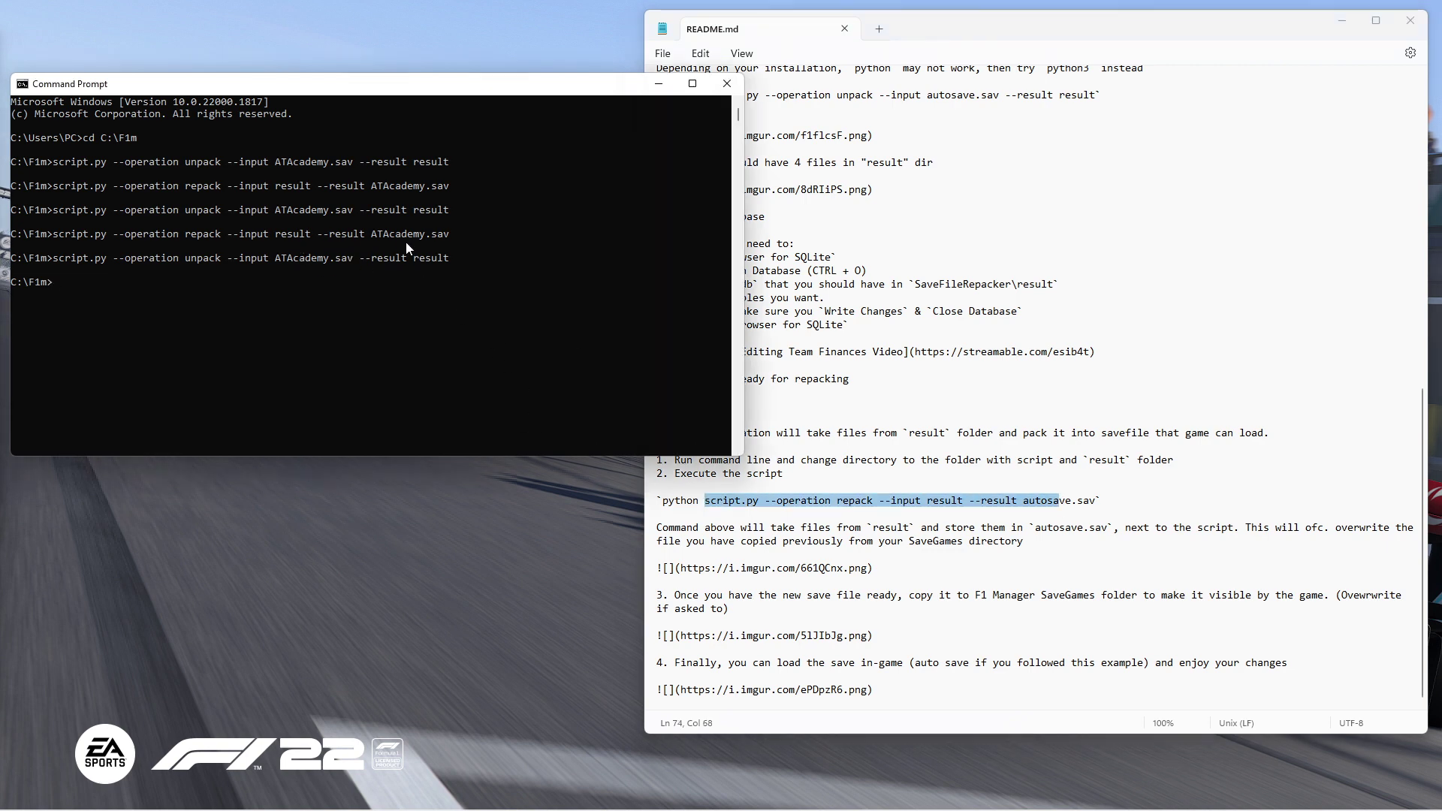
pyautogui.moveTo(453, 234); pyautogui.dragTo(57, 239)
pyautogui.rightClick(197, 391)
pyautogui.rightClick(178, 341)
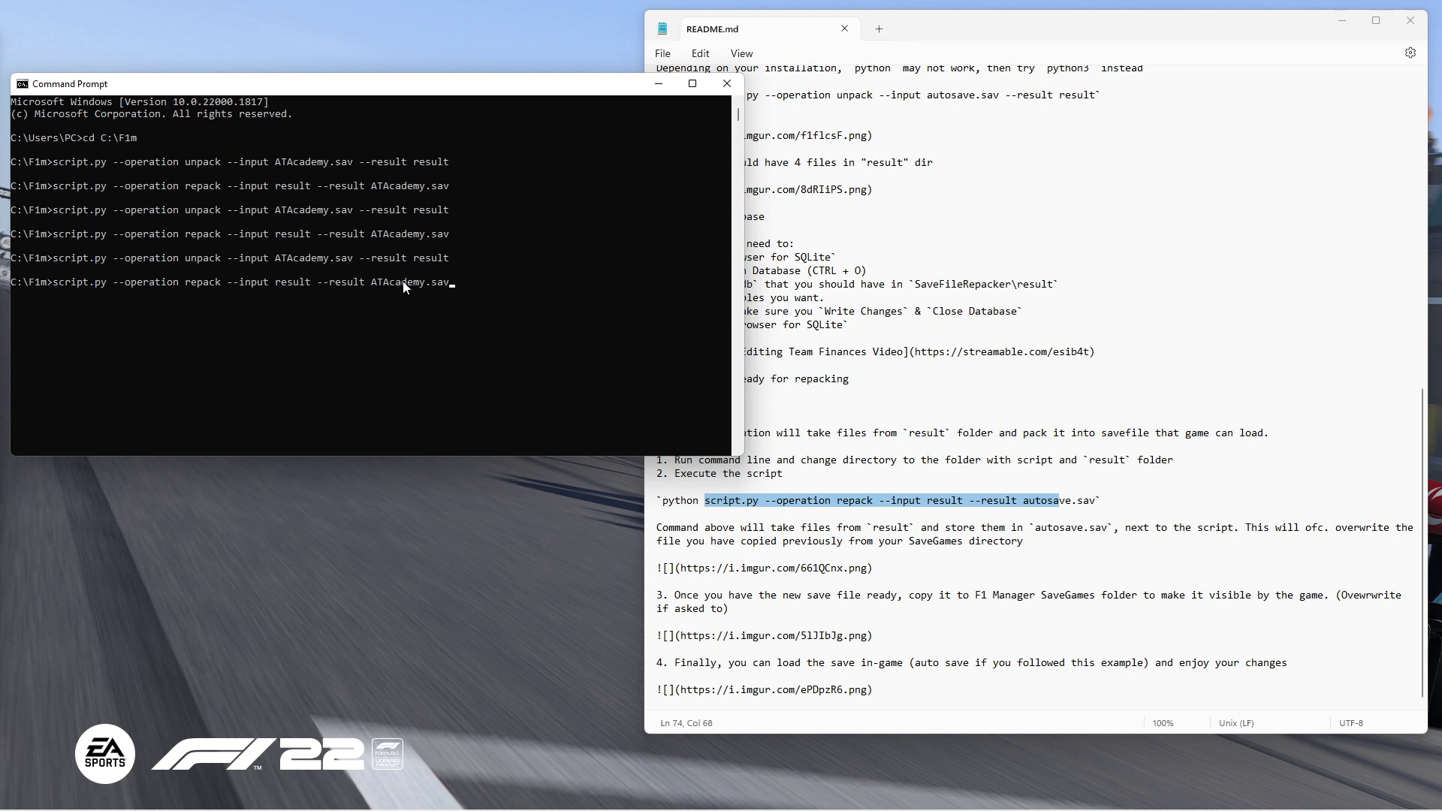
pyautogui.press('Return')
# Switch to File Explorer and copy the repacked ATAcademy.sav from the C:\F1m folder
pyautogui.click(628, 793)
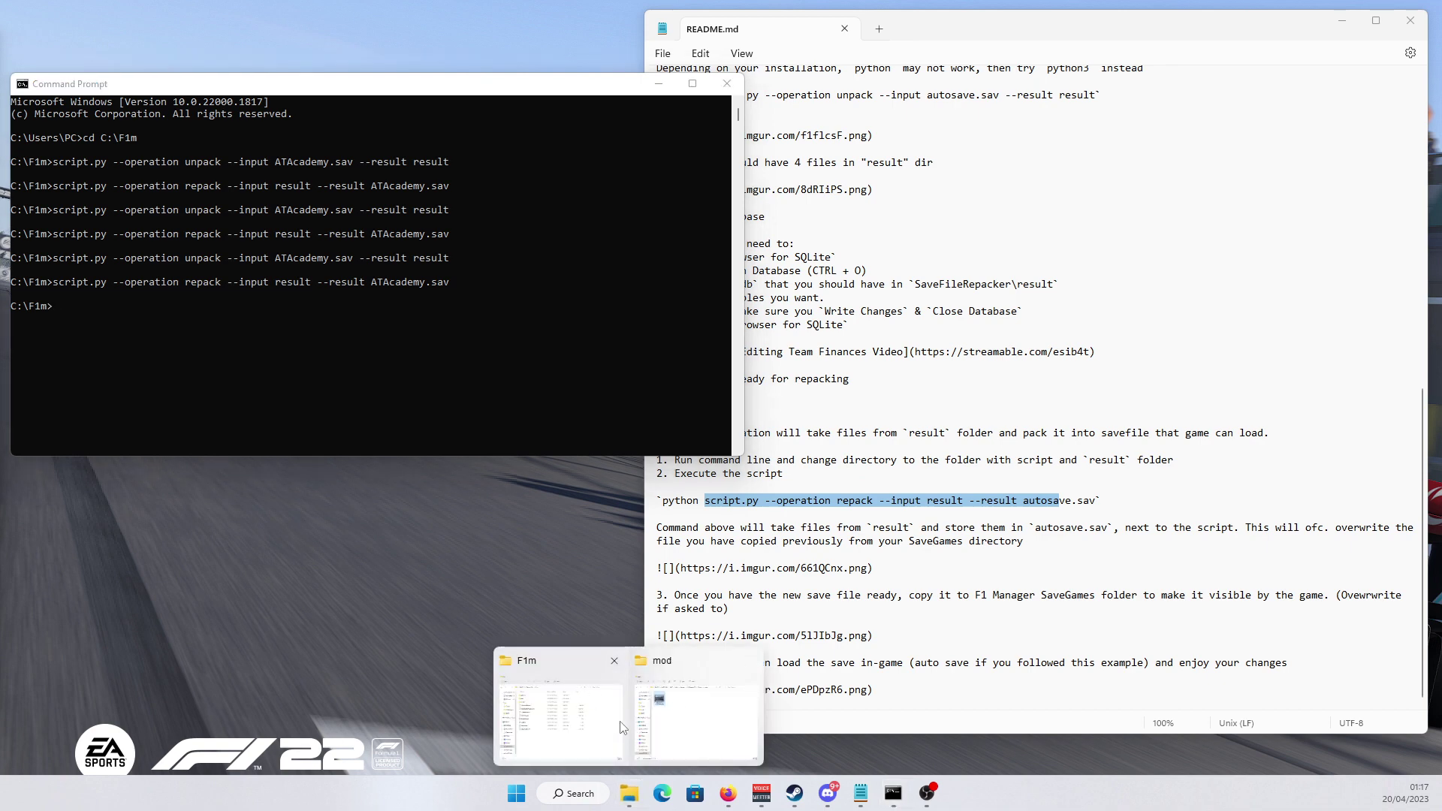
pyautogui.click(580, 719)
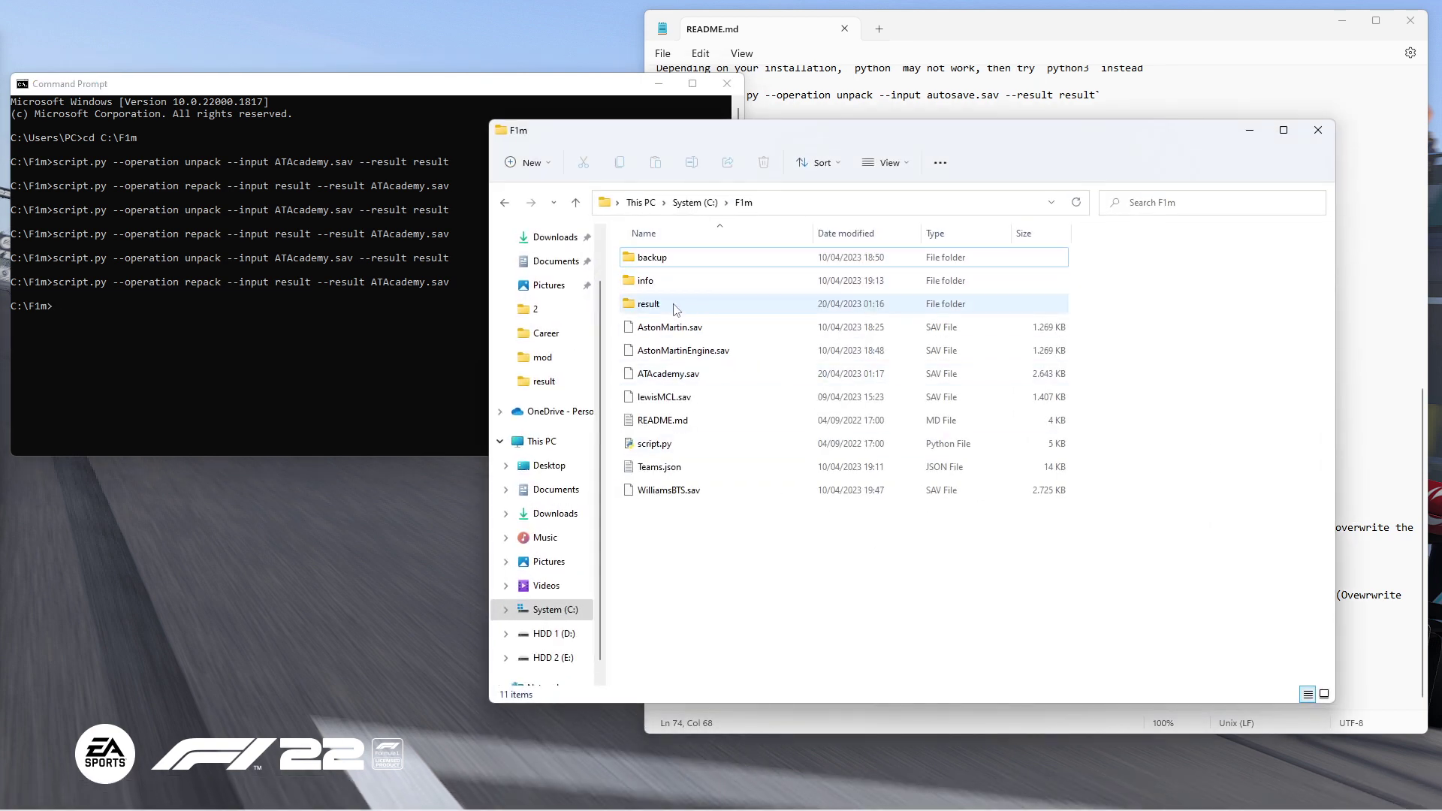
pyautogui.click(840, 376)
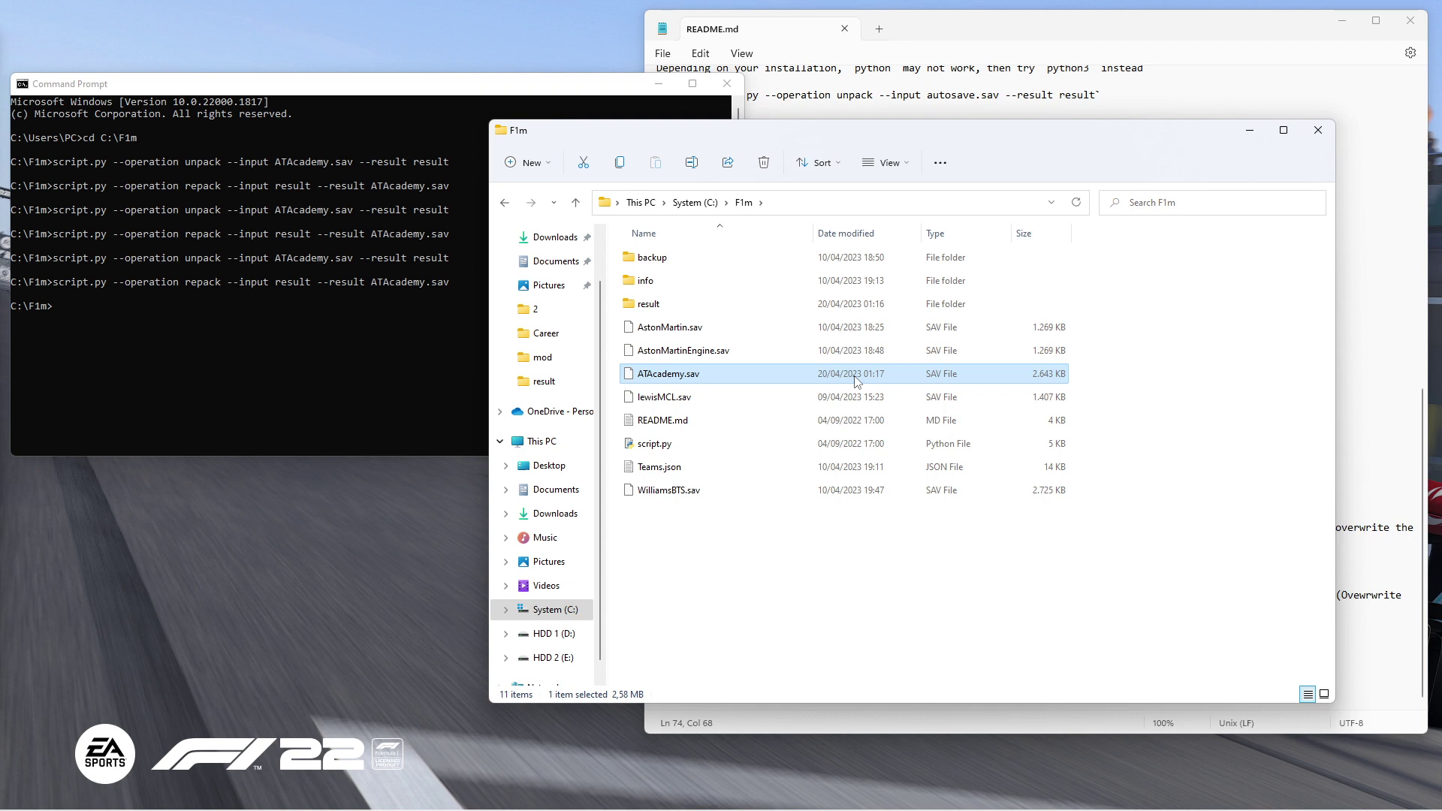
pyautogui.hotkey('ctrl', 'c')
pyautogui.rightClick(760, 381)
pyautogui.click(840, 559)
pyautogui.click(869, 471)
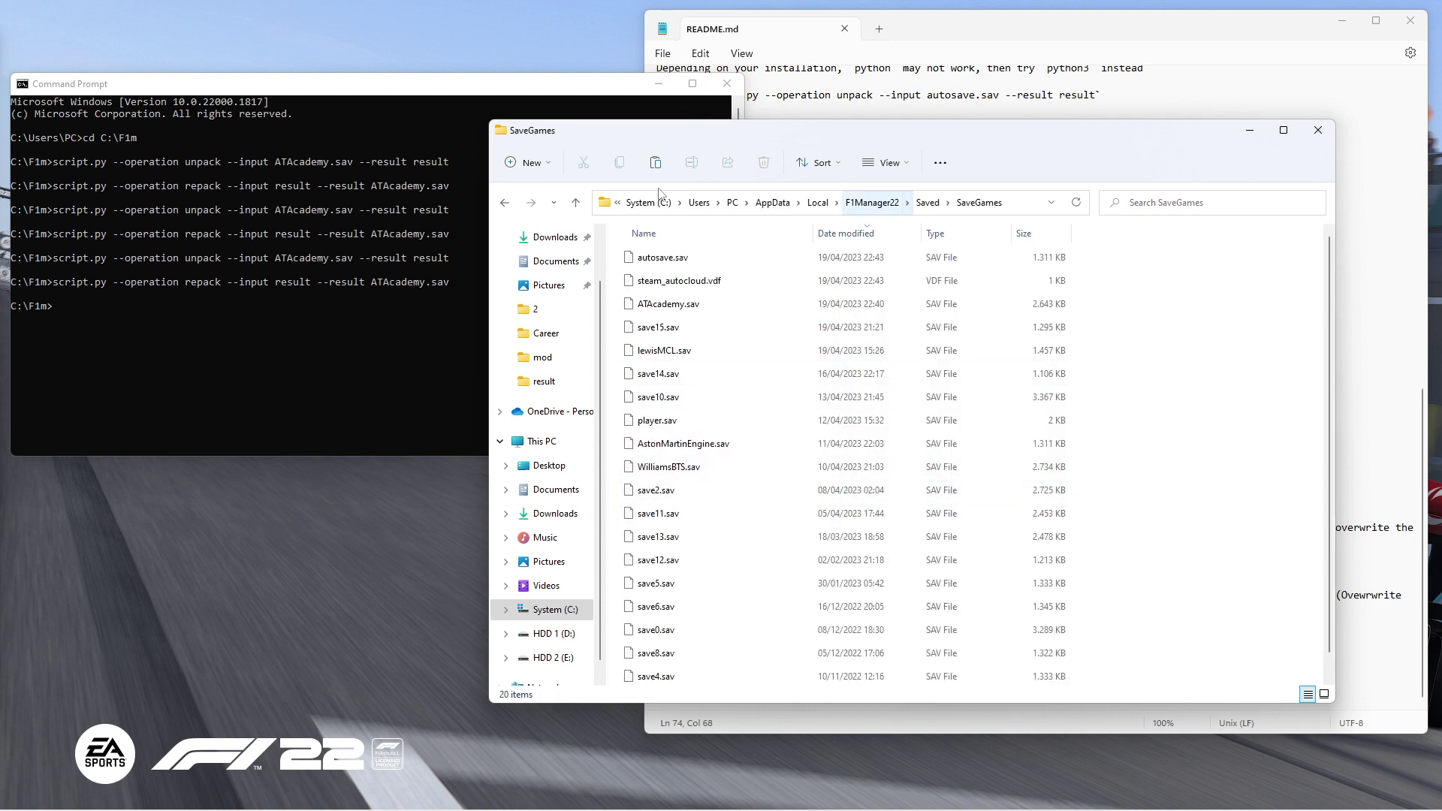
# Paste ATAcademy.sav into the F1Manager22 SaveGames folder, replacing the existing save, and check the file there
pyautogui.rightClick(1155, 356)
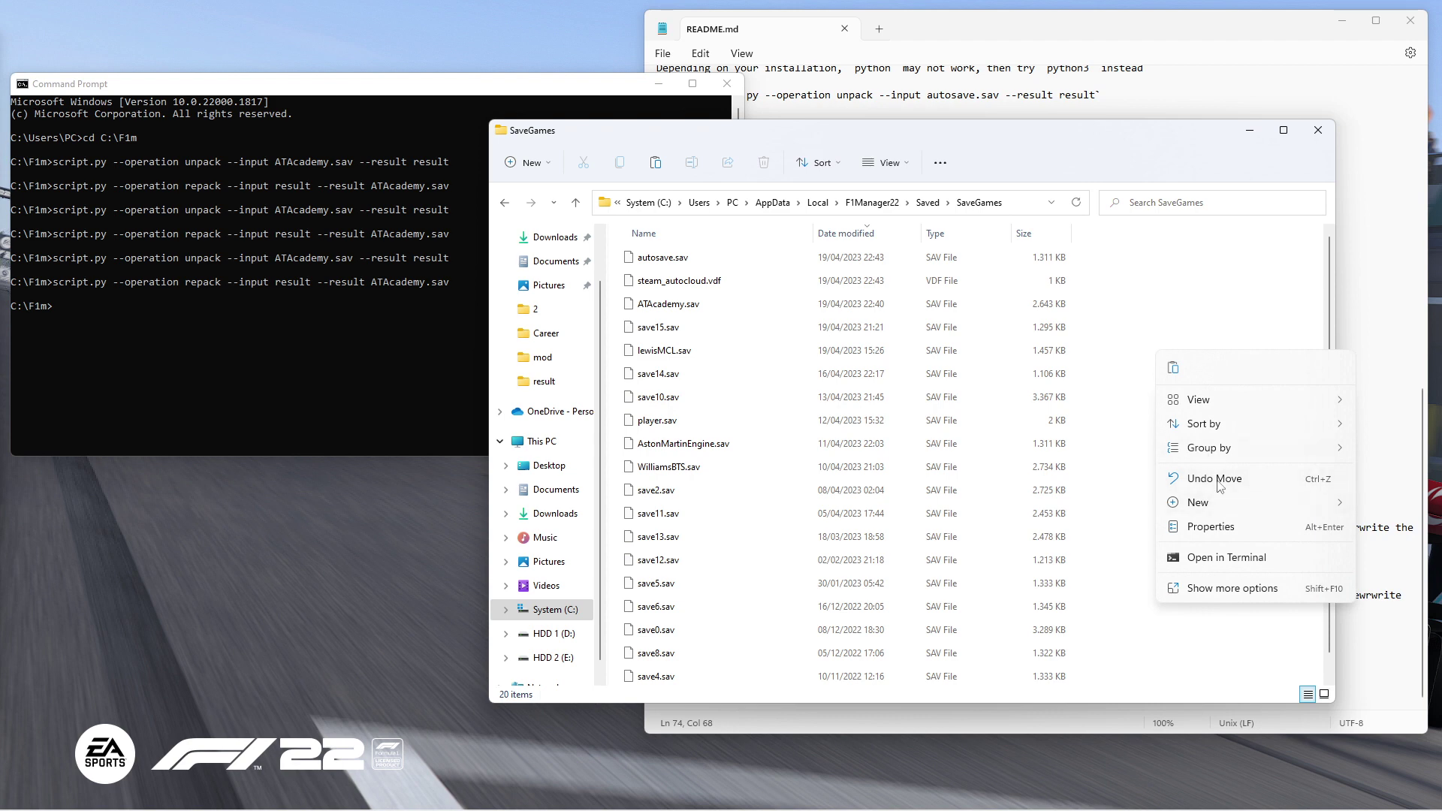
pyautogui.click(1224, 590)
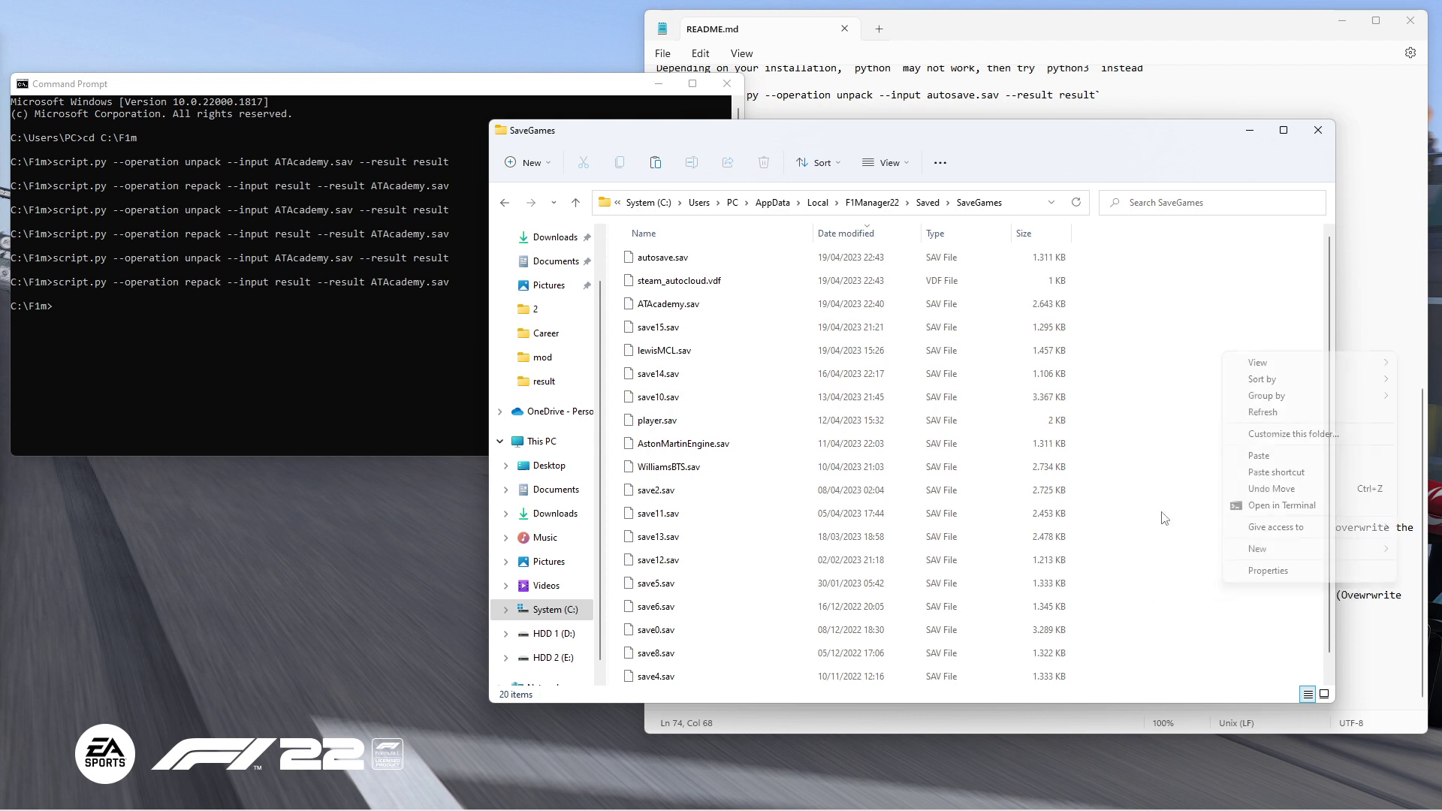
pyautogui.click(1282, 456)
pyautogui.click(691, 305)
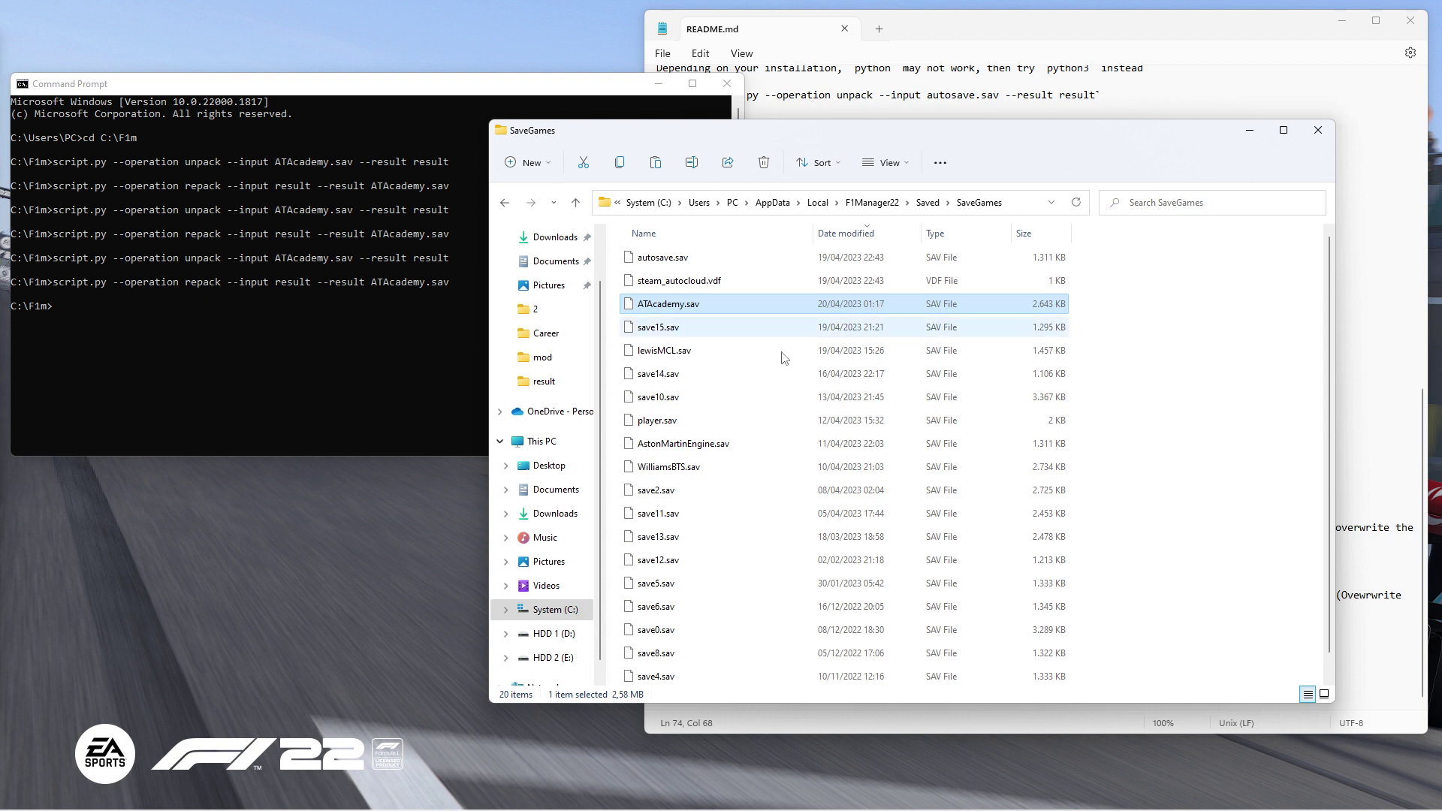
pyautogui.scroll(-1, 781, 526)
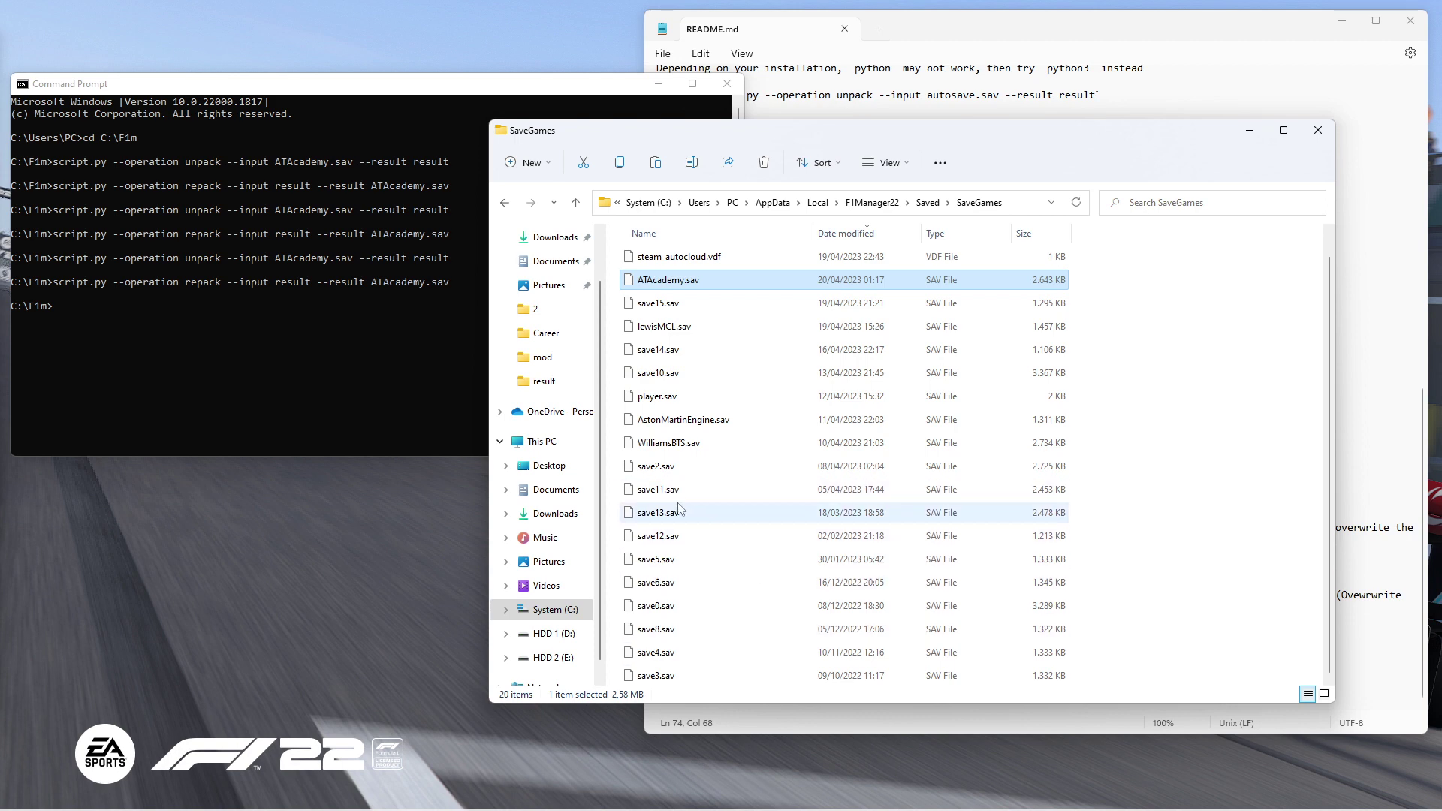
pyautogui.scroll(1, 750, 556)
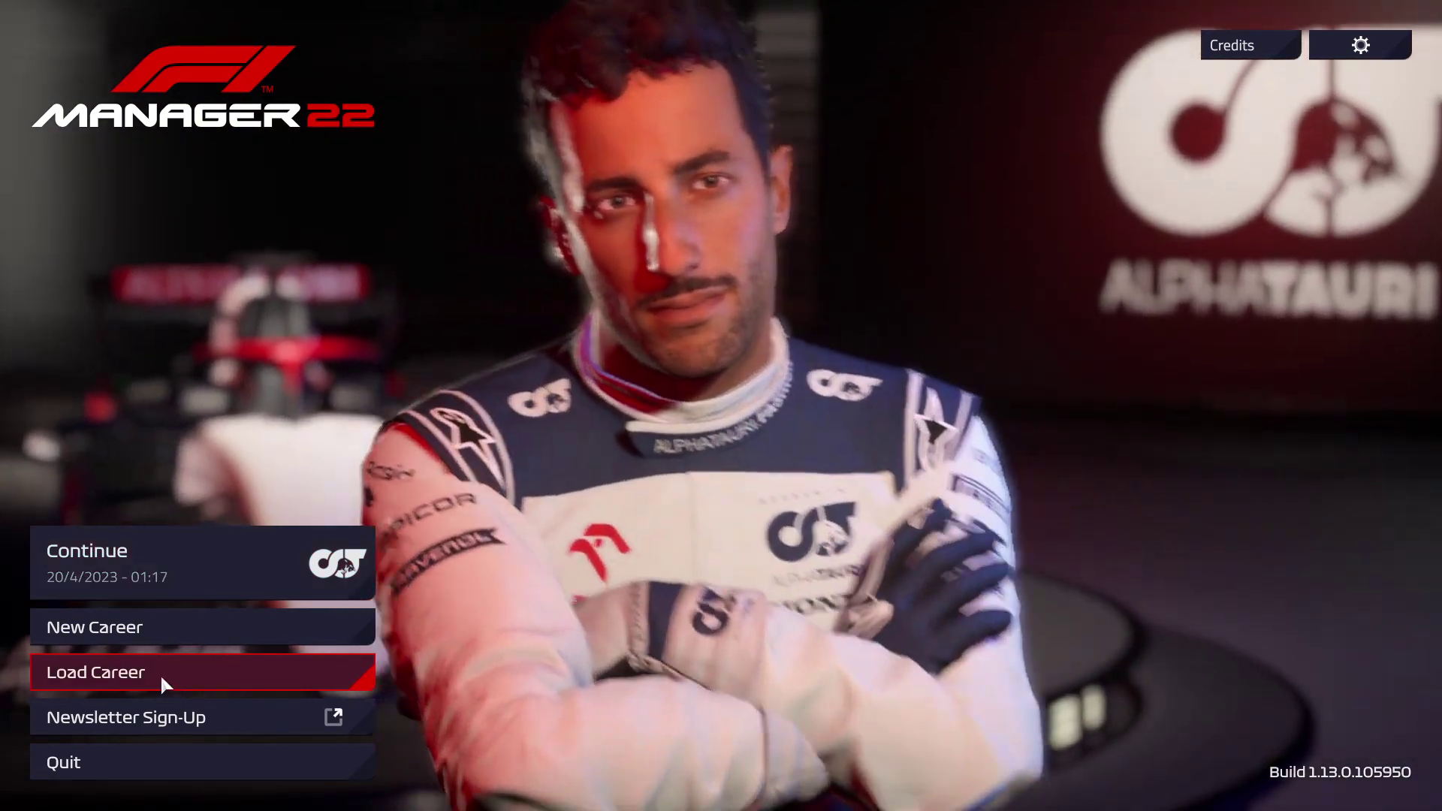
# Switch to F1 Manager 2022 and load the AlphaTauri 2025 career save dated 20/4/2023 - 01:17
pyautogui.click(164, 671)
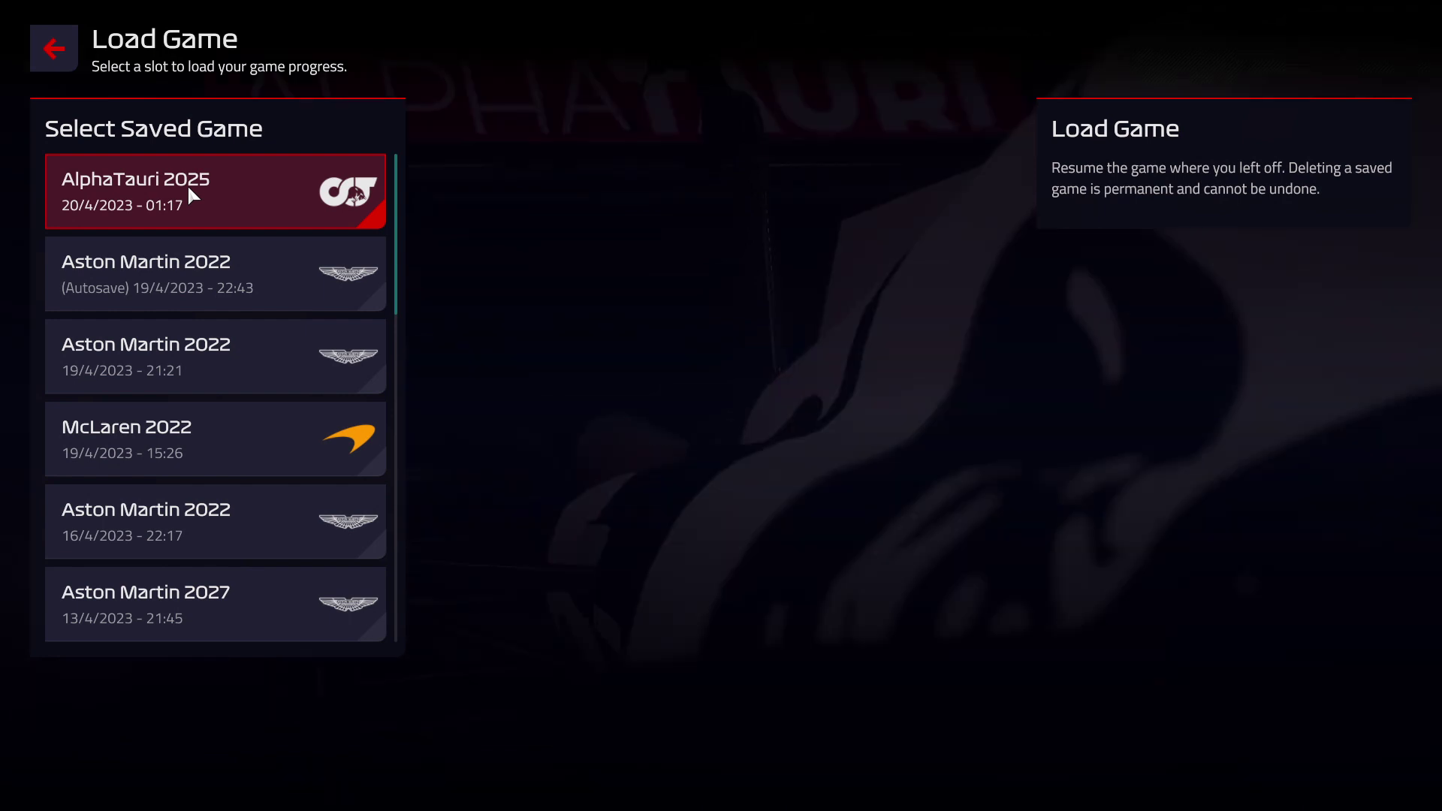
pyautogui.click(244, 185)
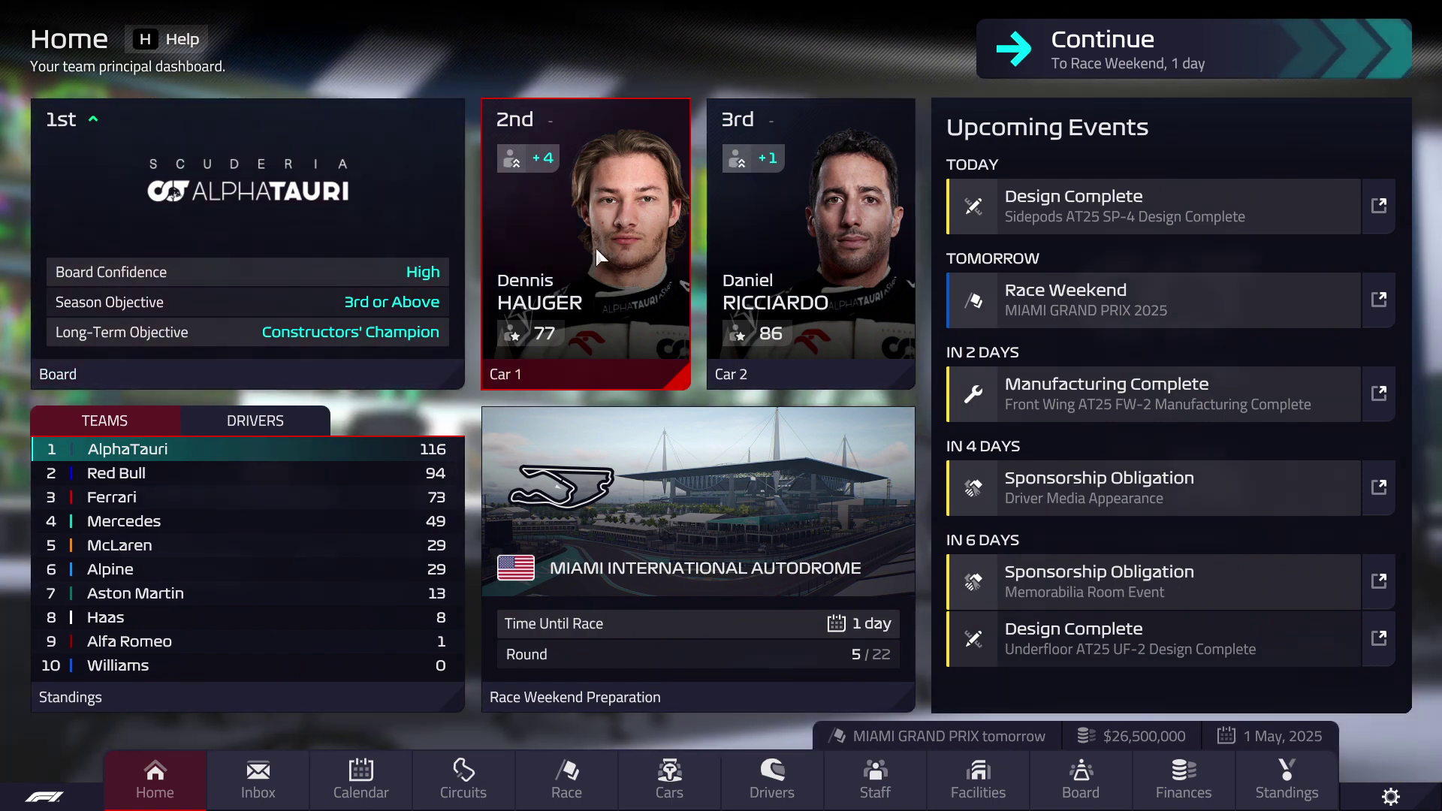
# View the Car 1 driver's performance page and the driver line-up, checking the team's balance in the loaded career
pyautogui.click(625, 228)
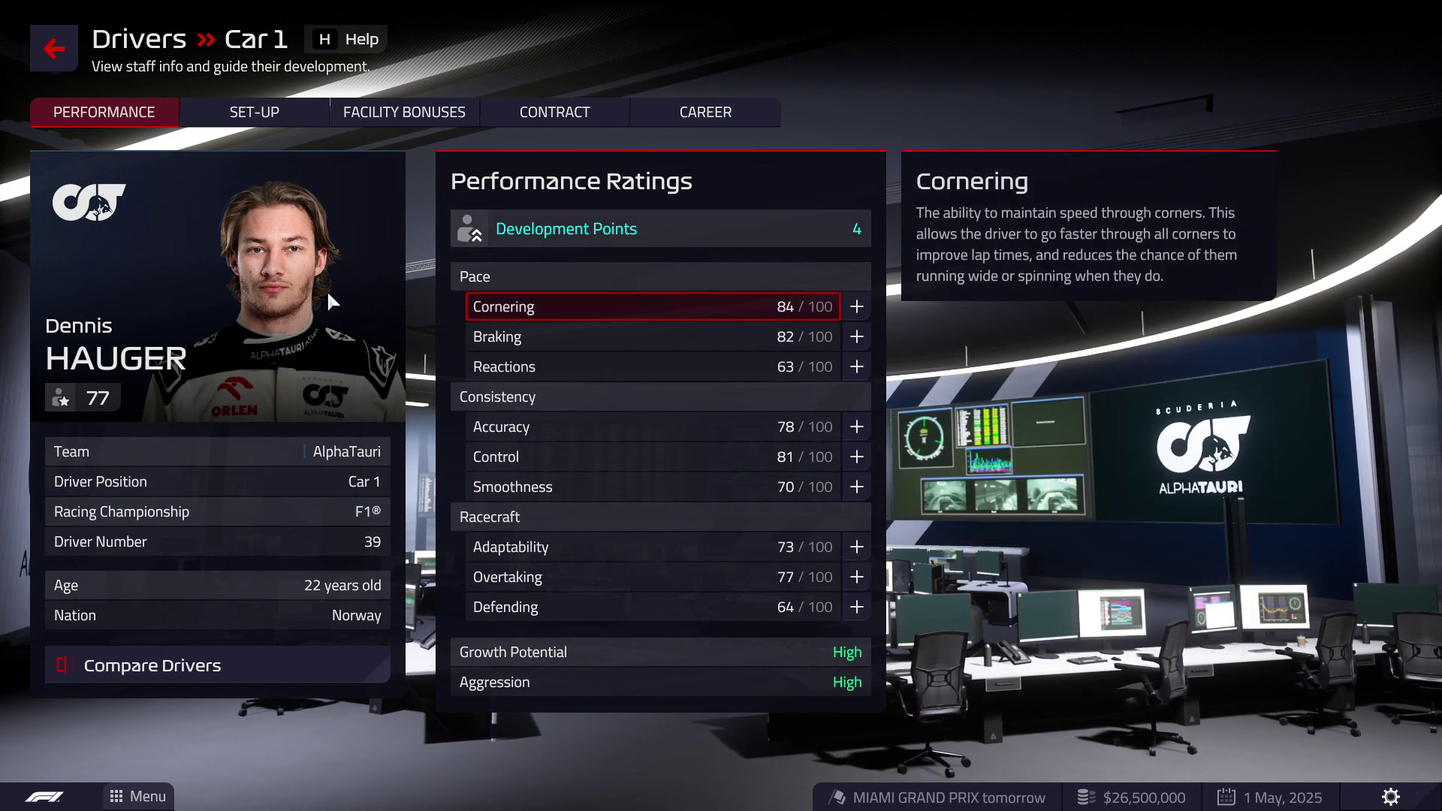
pyautogui.click(55, 49)
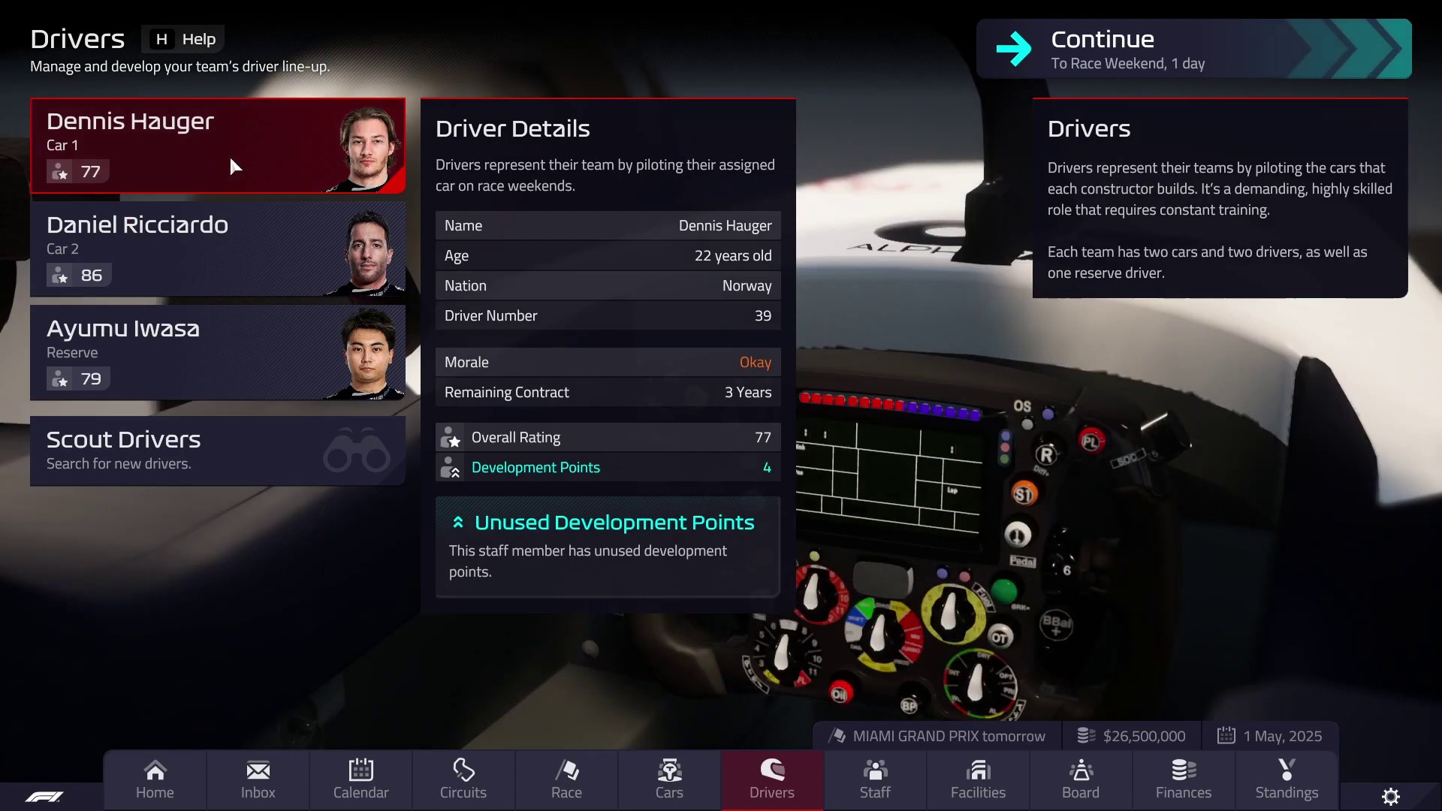
pyautogui.click(228, 155)
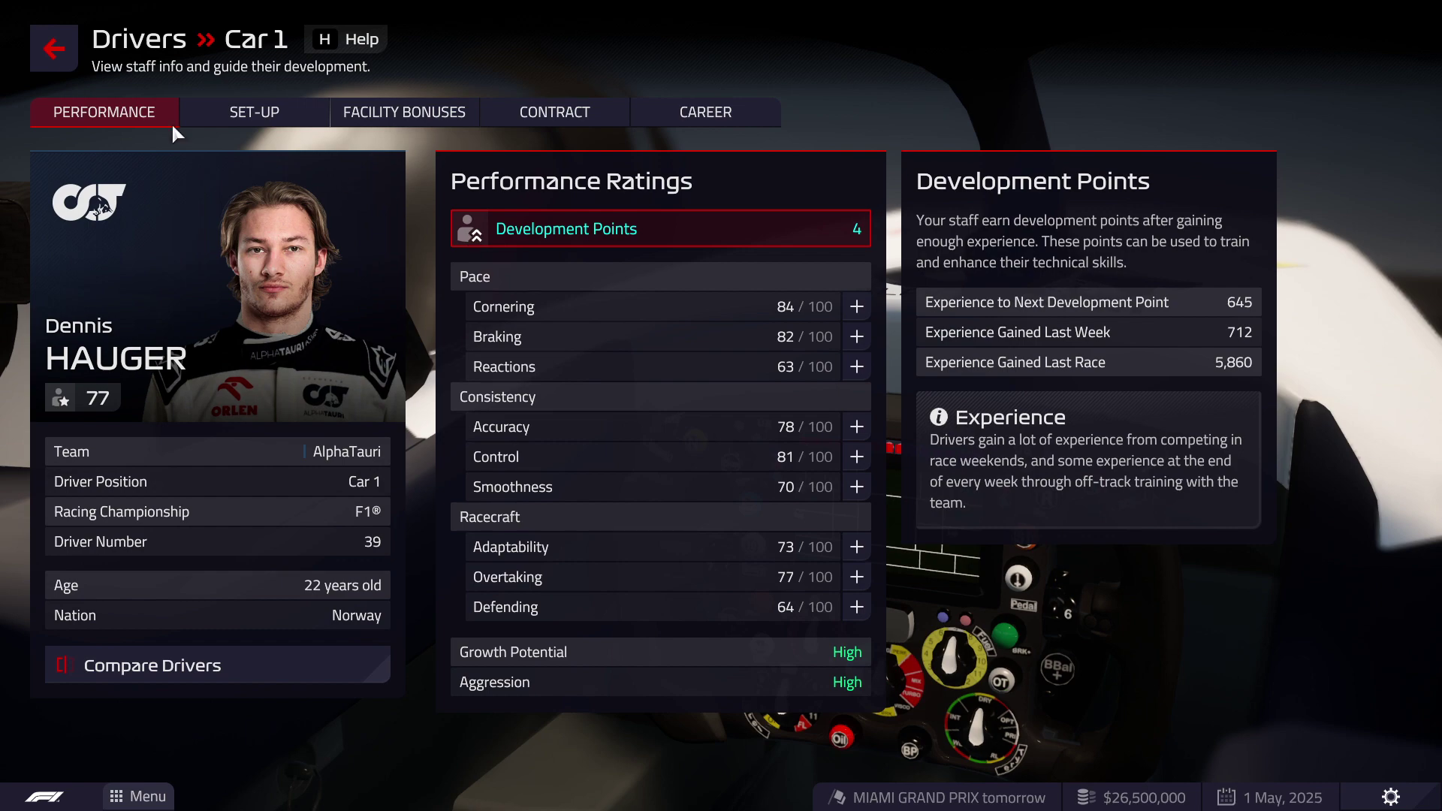
pyautogui.click(57, 43)
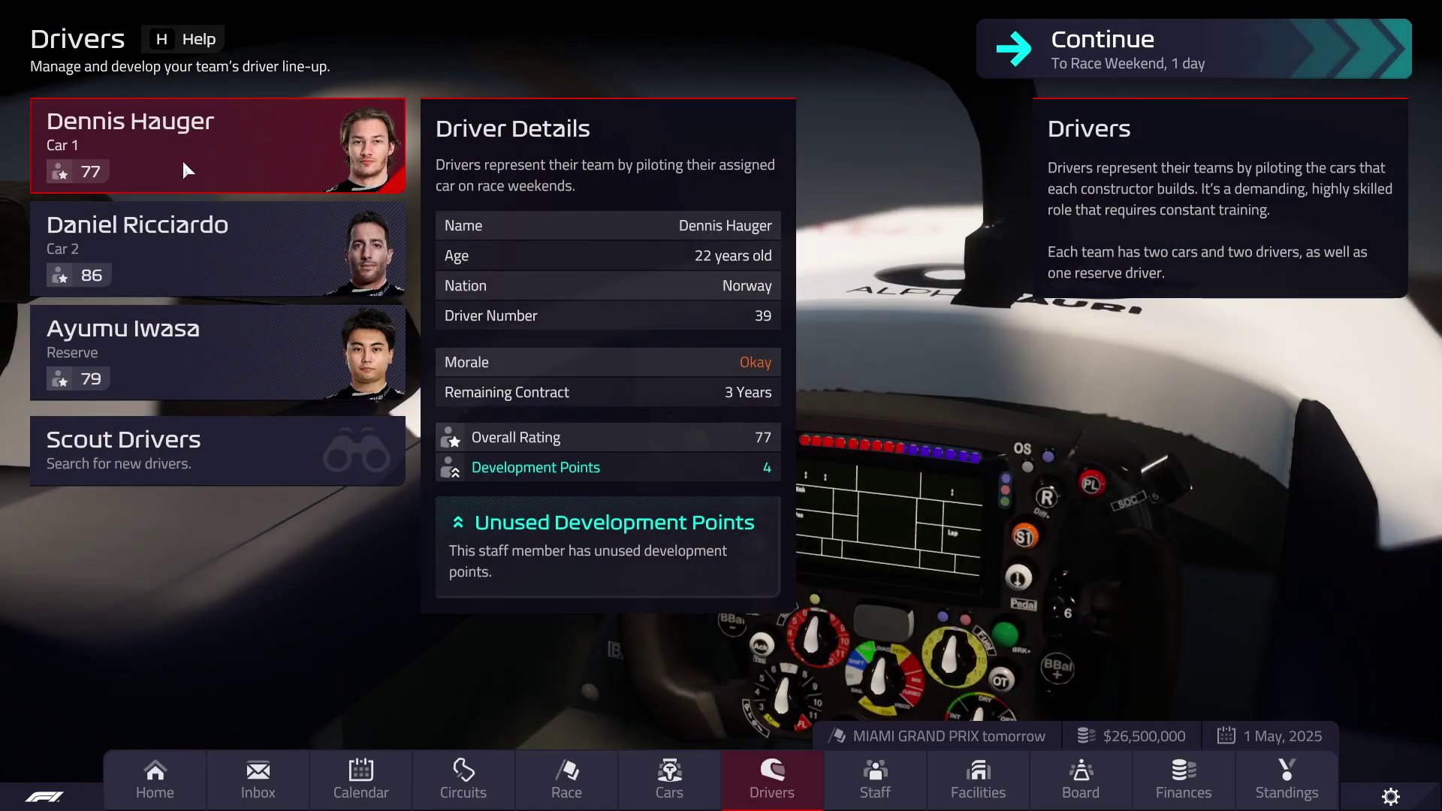